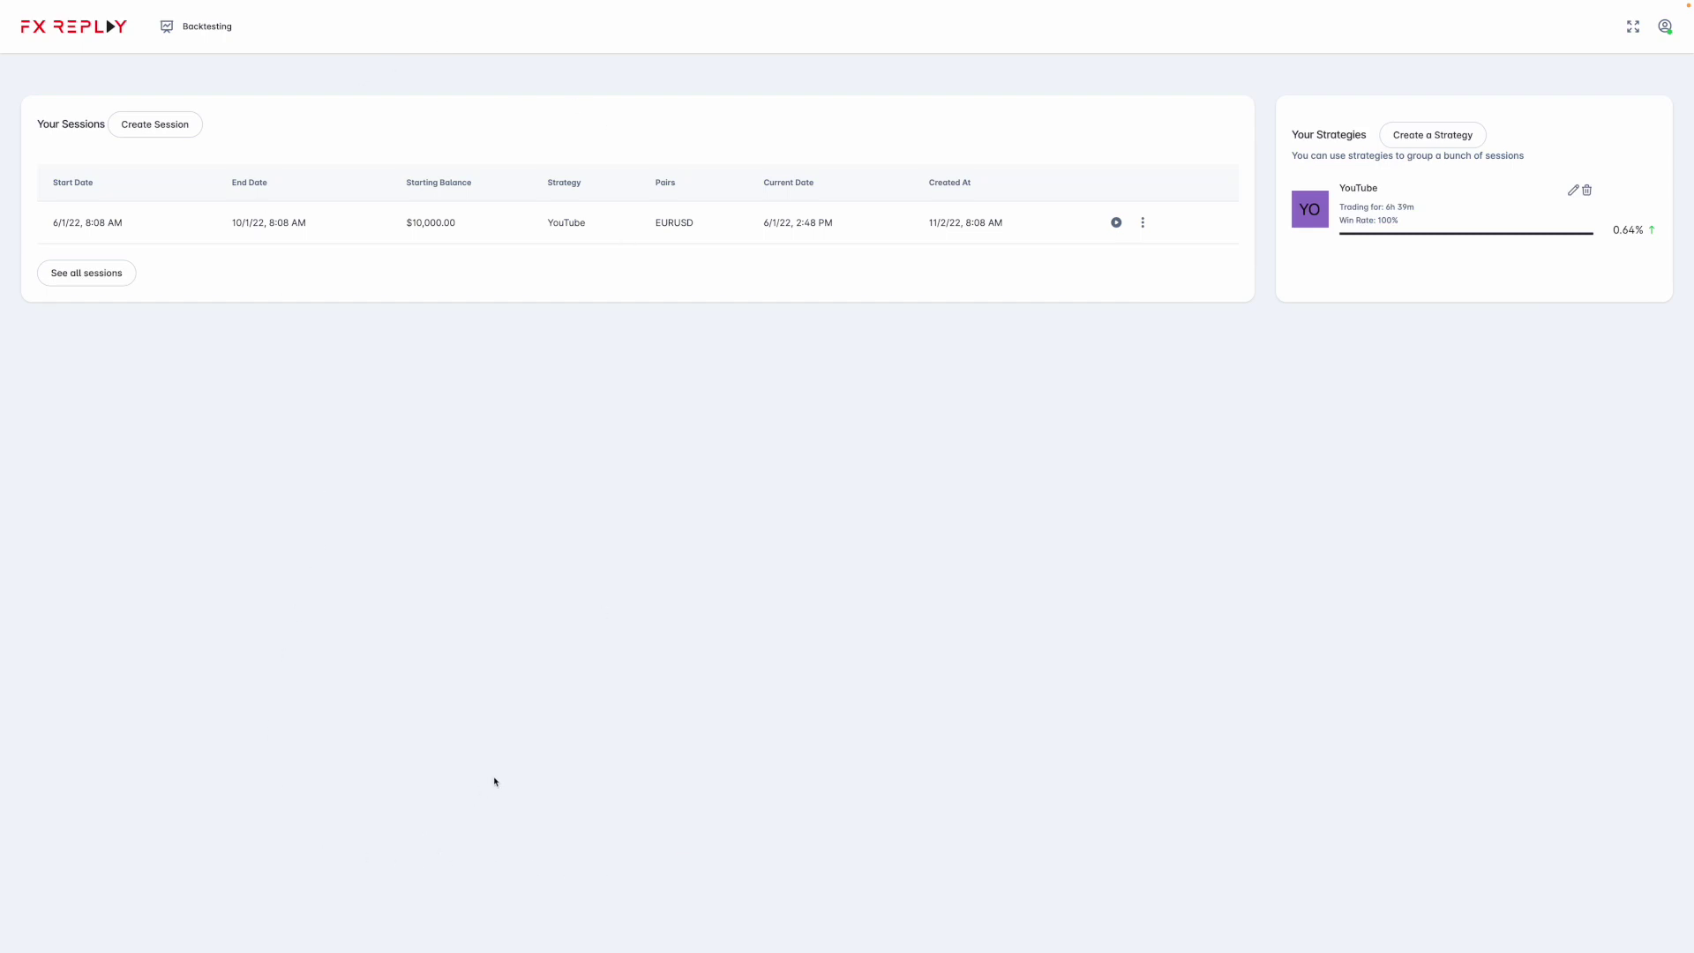
# Create a new strategy named '123' and save it
pyautogui.click(1458, 134)
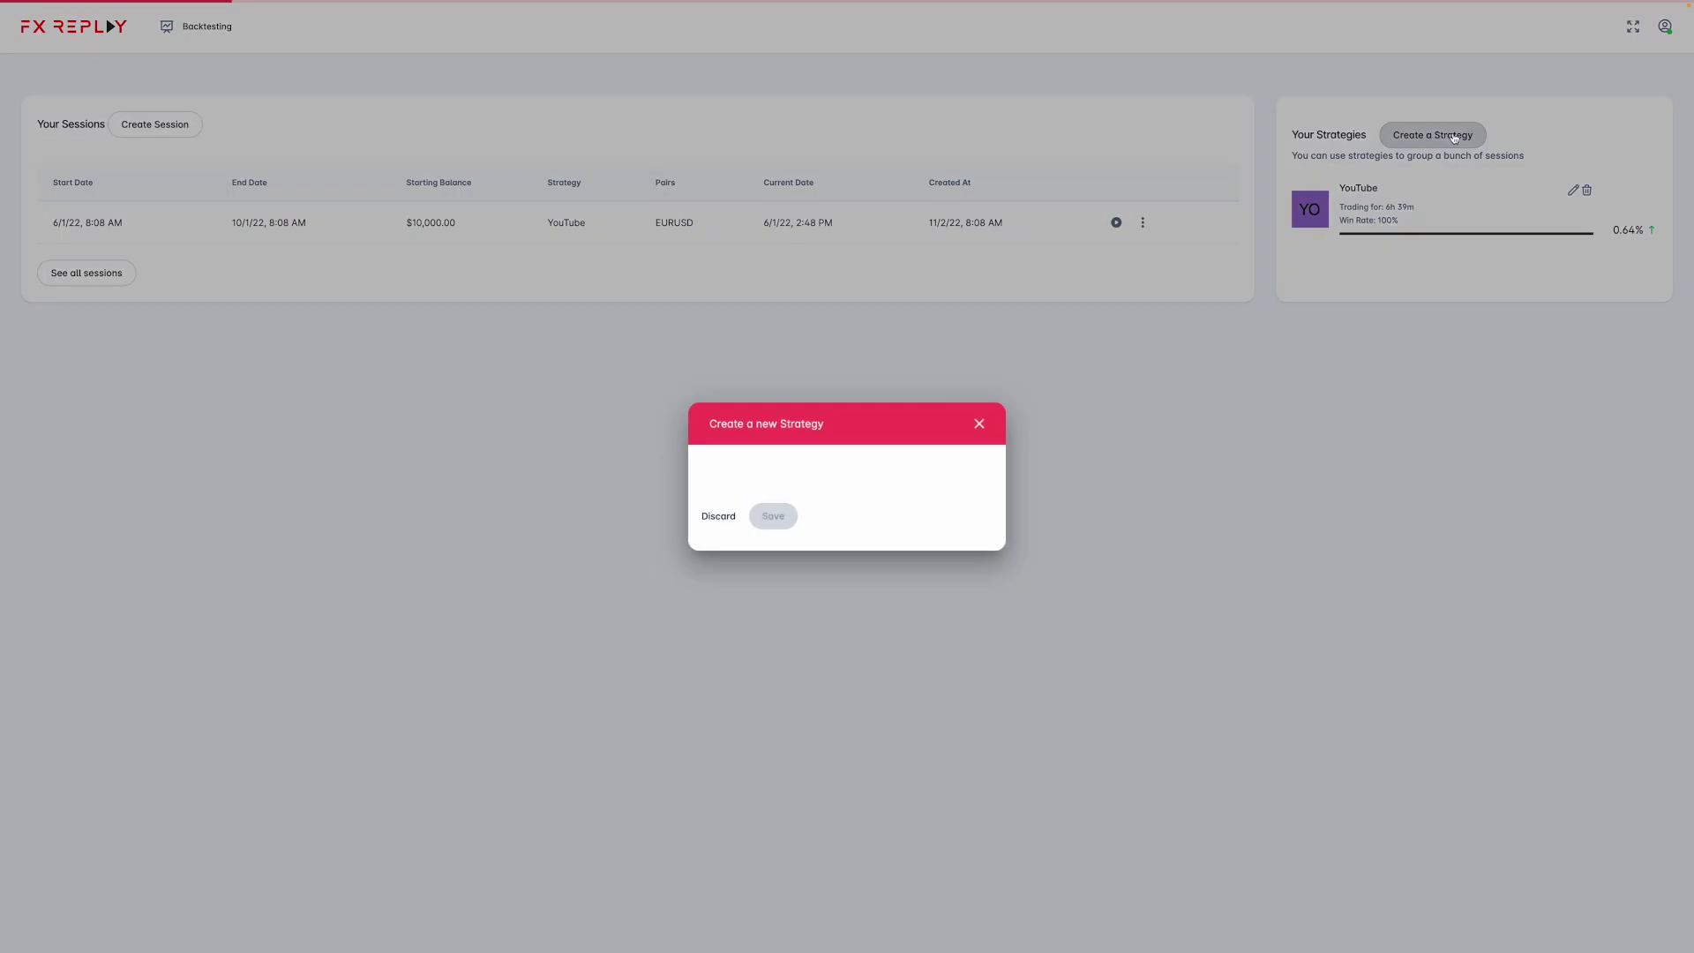
pyautogui.click(847, 436)
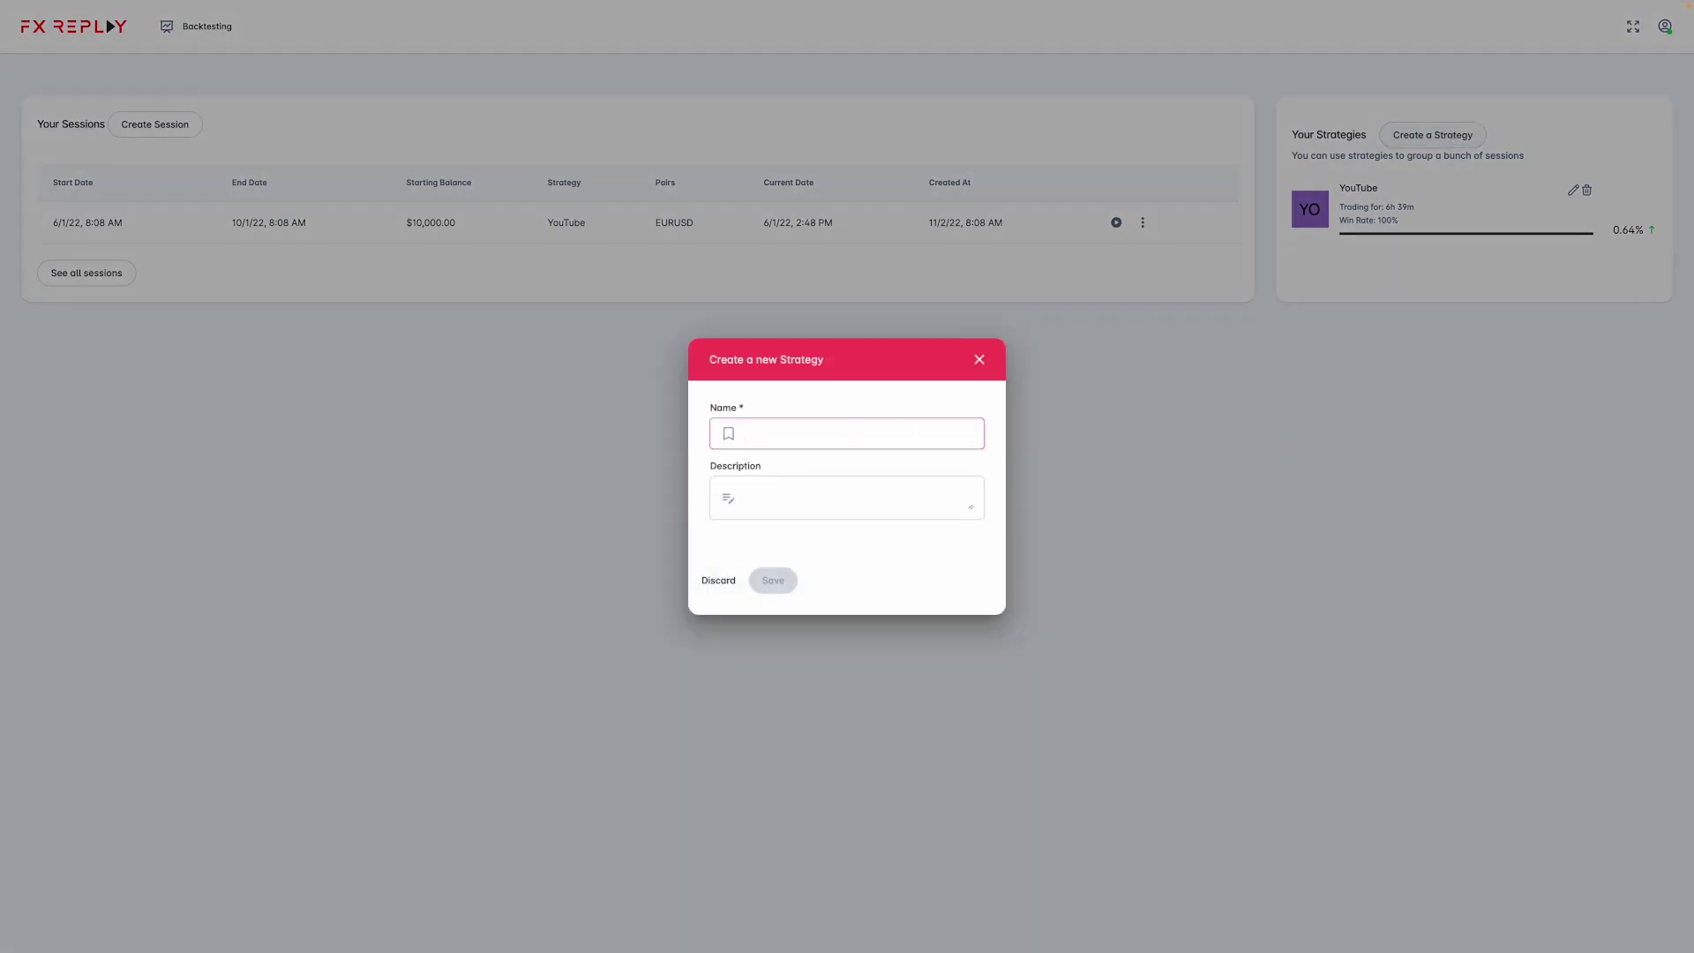
pyautogui.write('123')
pyautogui.click(773, 579)
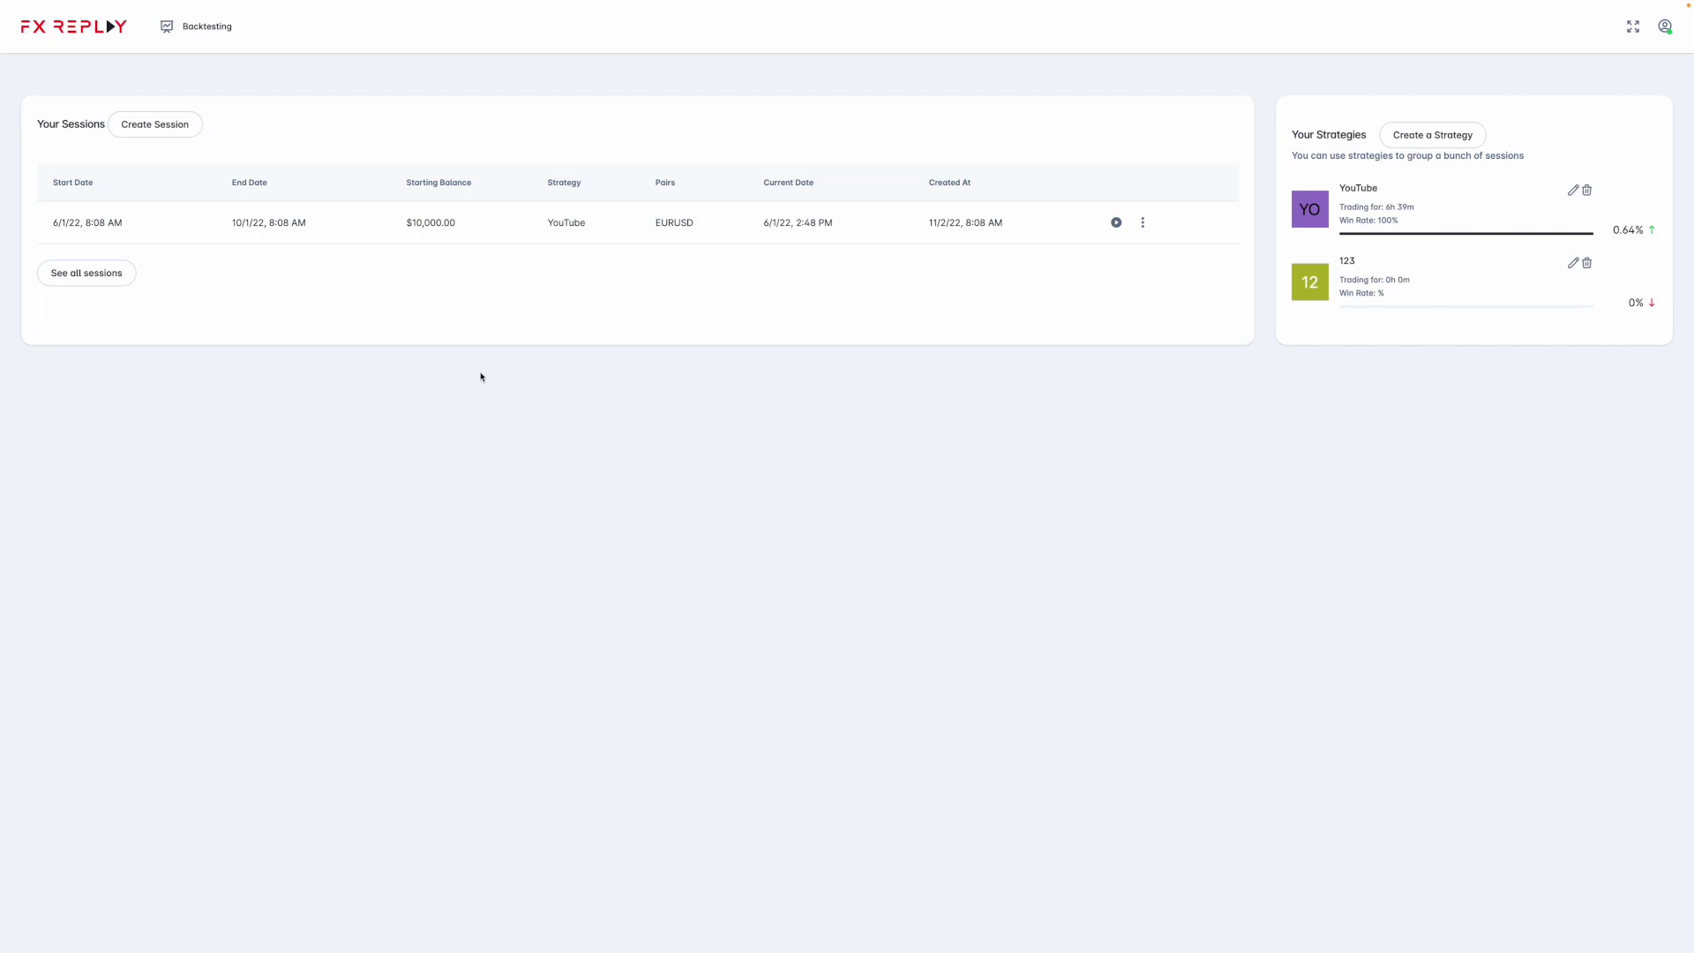
pyautogui.click(171, 127)
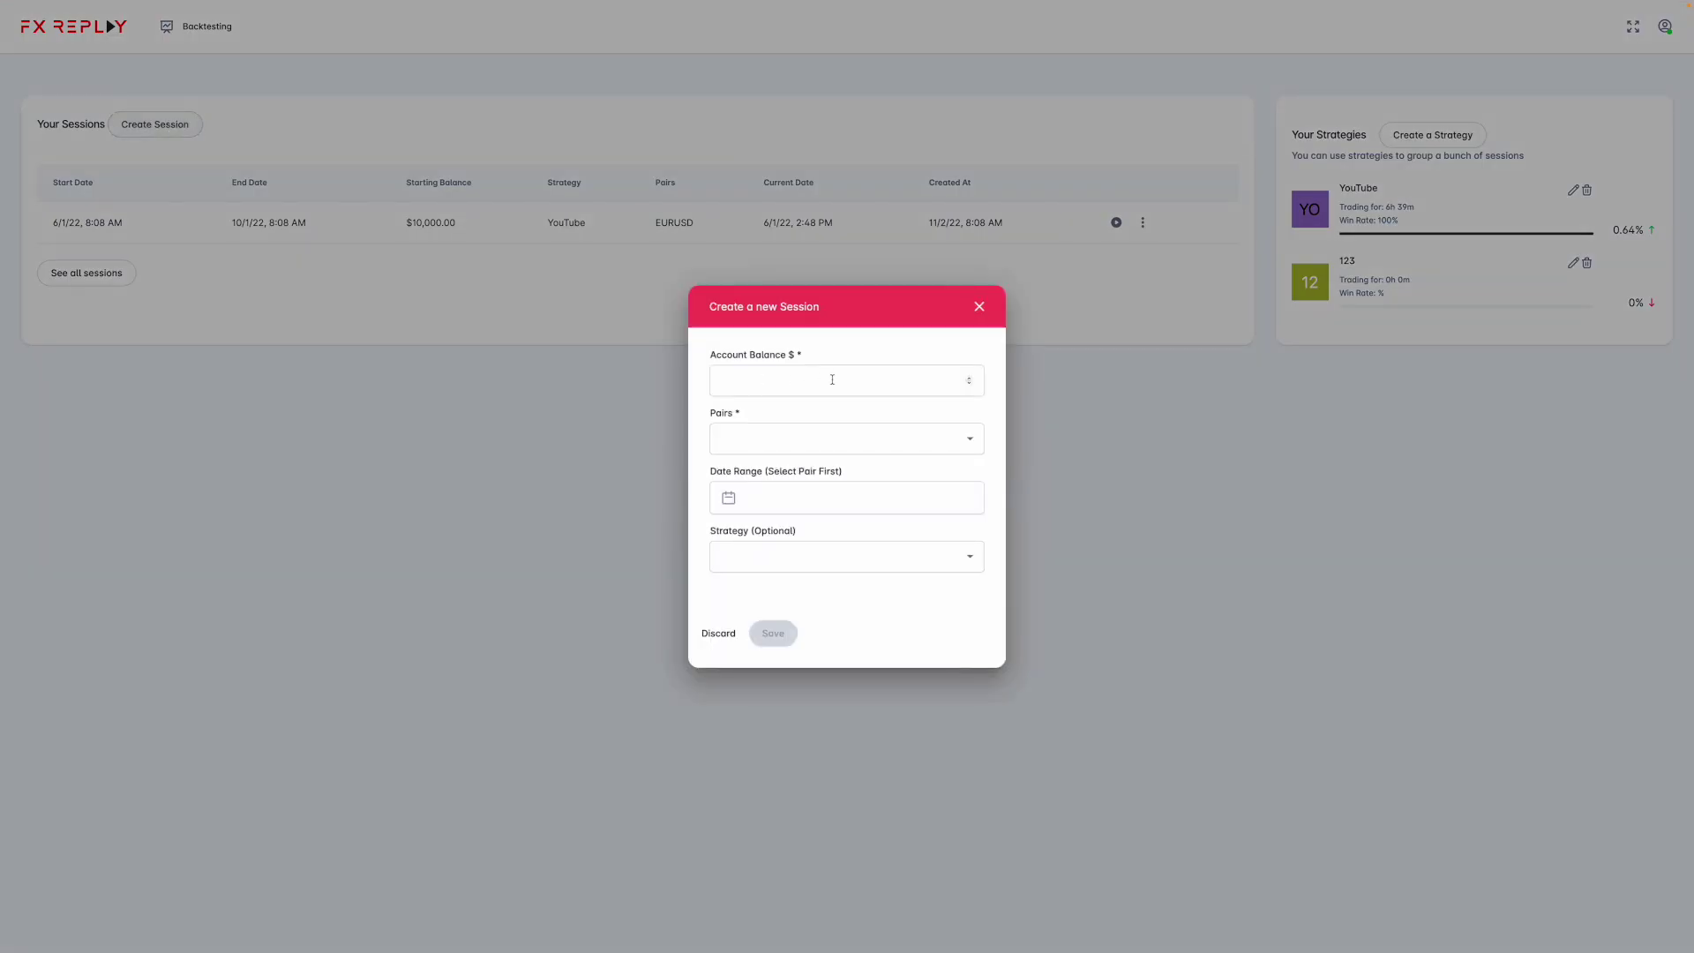
# Enter an account balance of 100000 and choose GBPUSD as the session's pair
pyautogui.click(832, 380)
pyautogui.write('100000')
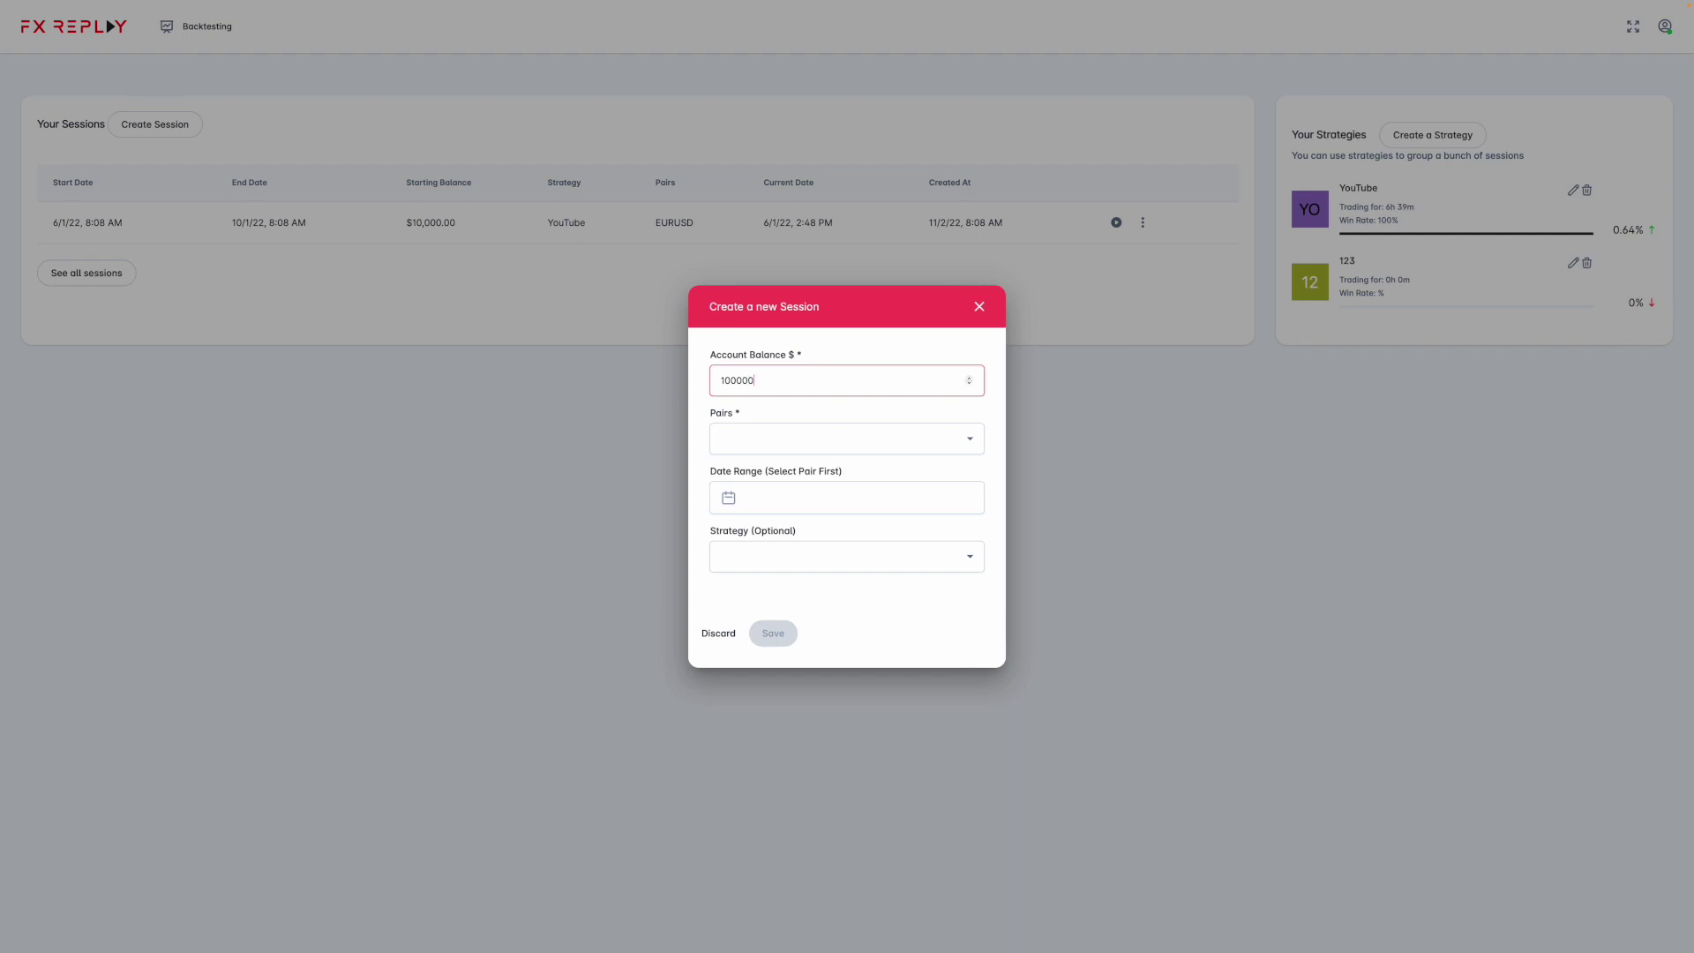
pyautogui.click(969, 441)
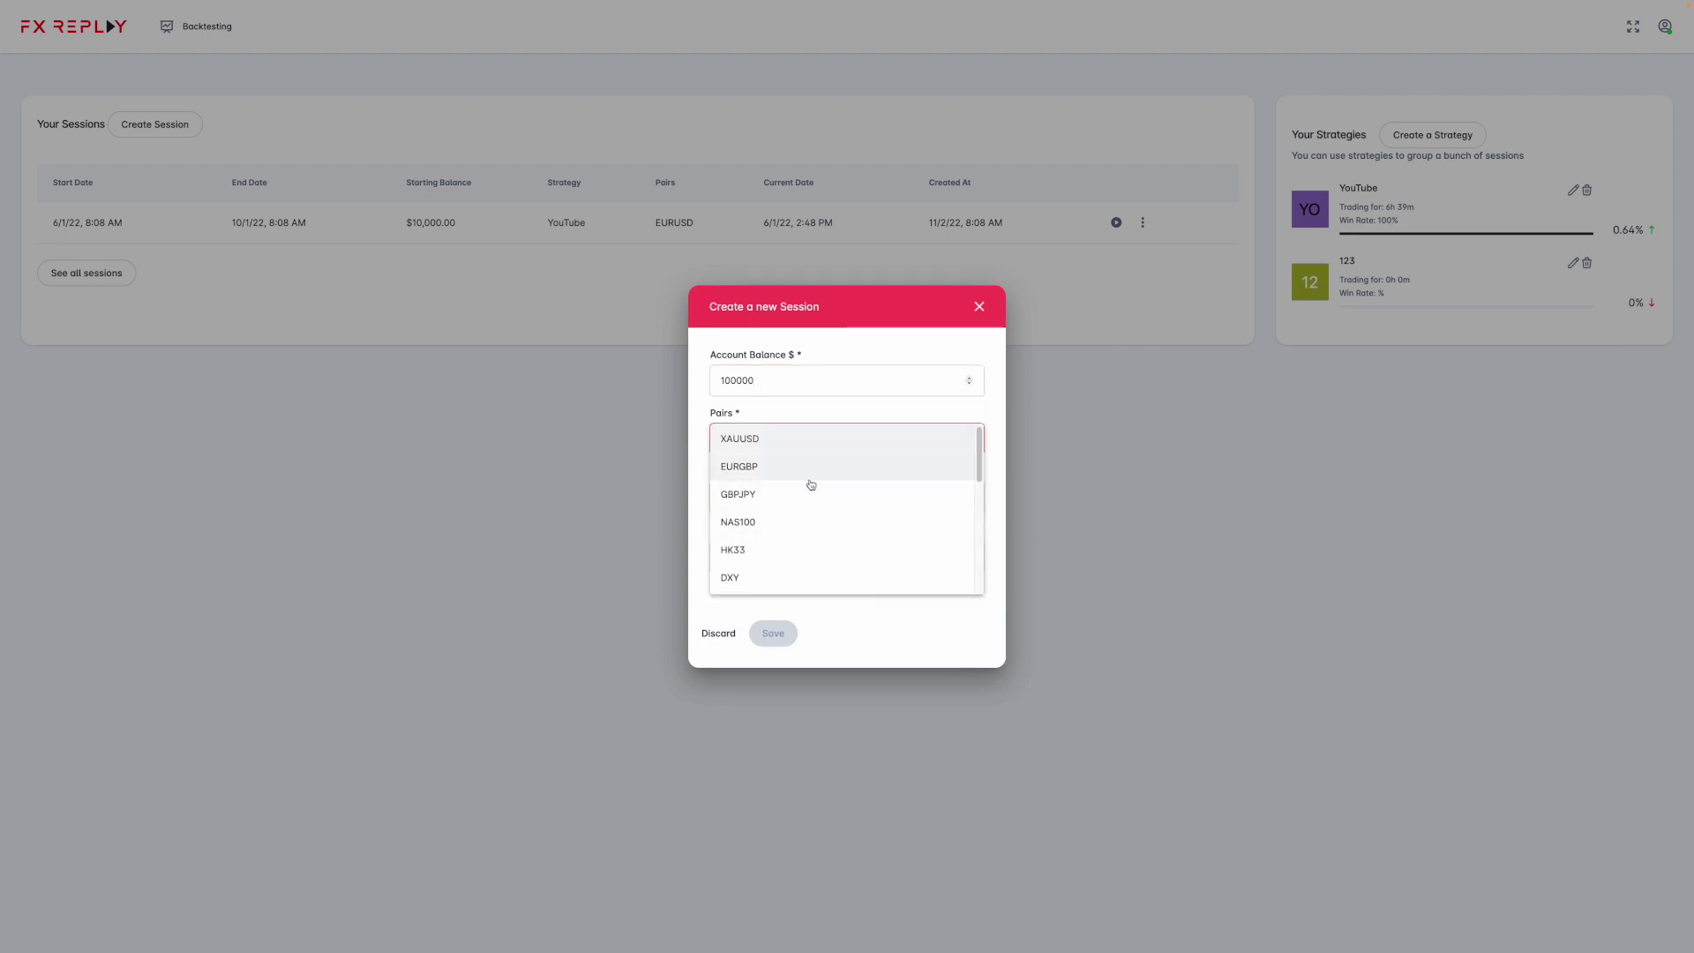
pyautogui.scroll(-1, 812, 483)
pyautogui.scroll(-2, 817, 482)
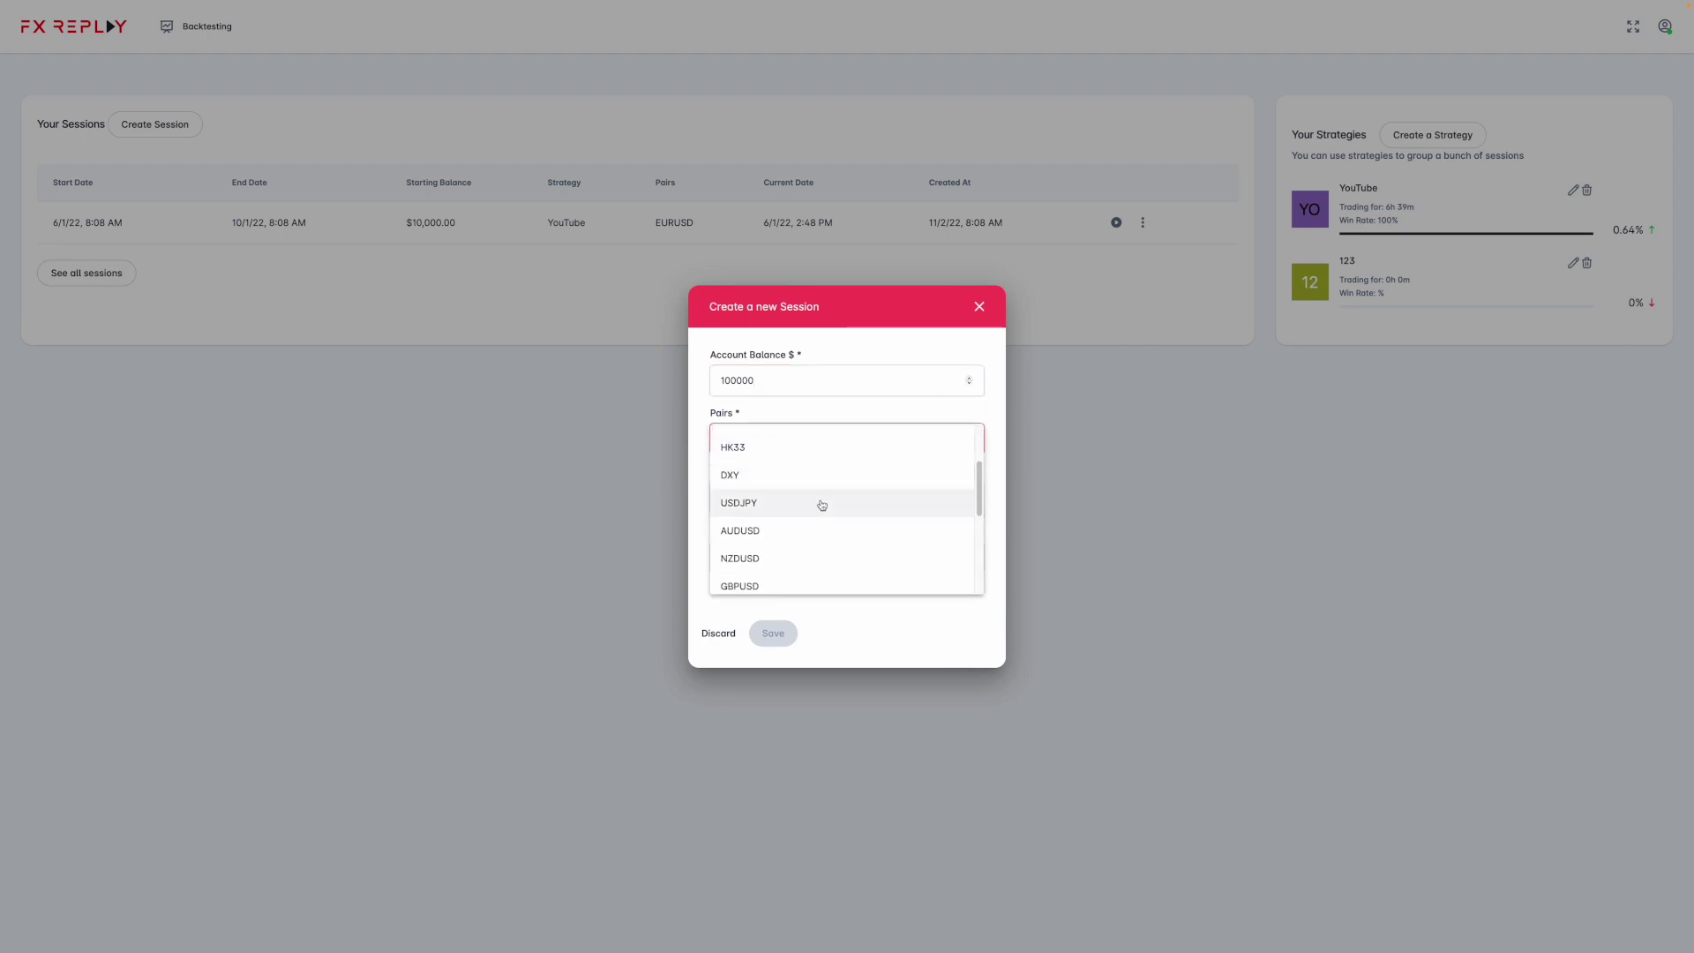
pyautogui.click(764, 560)
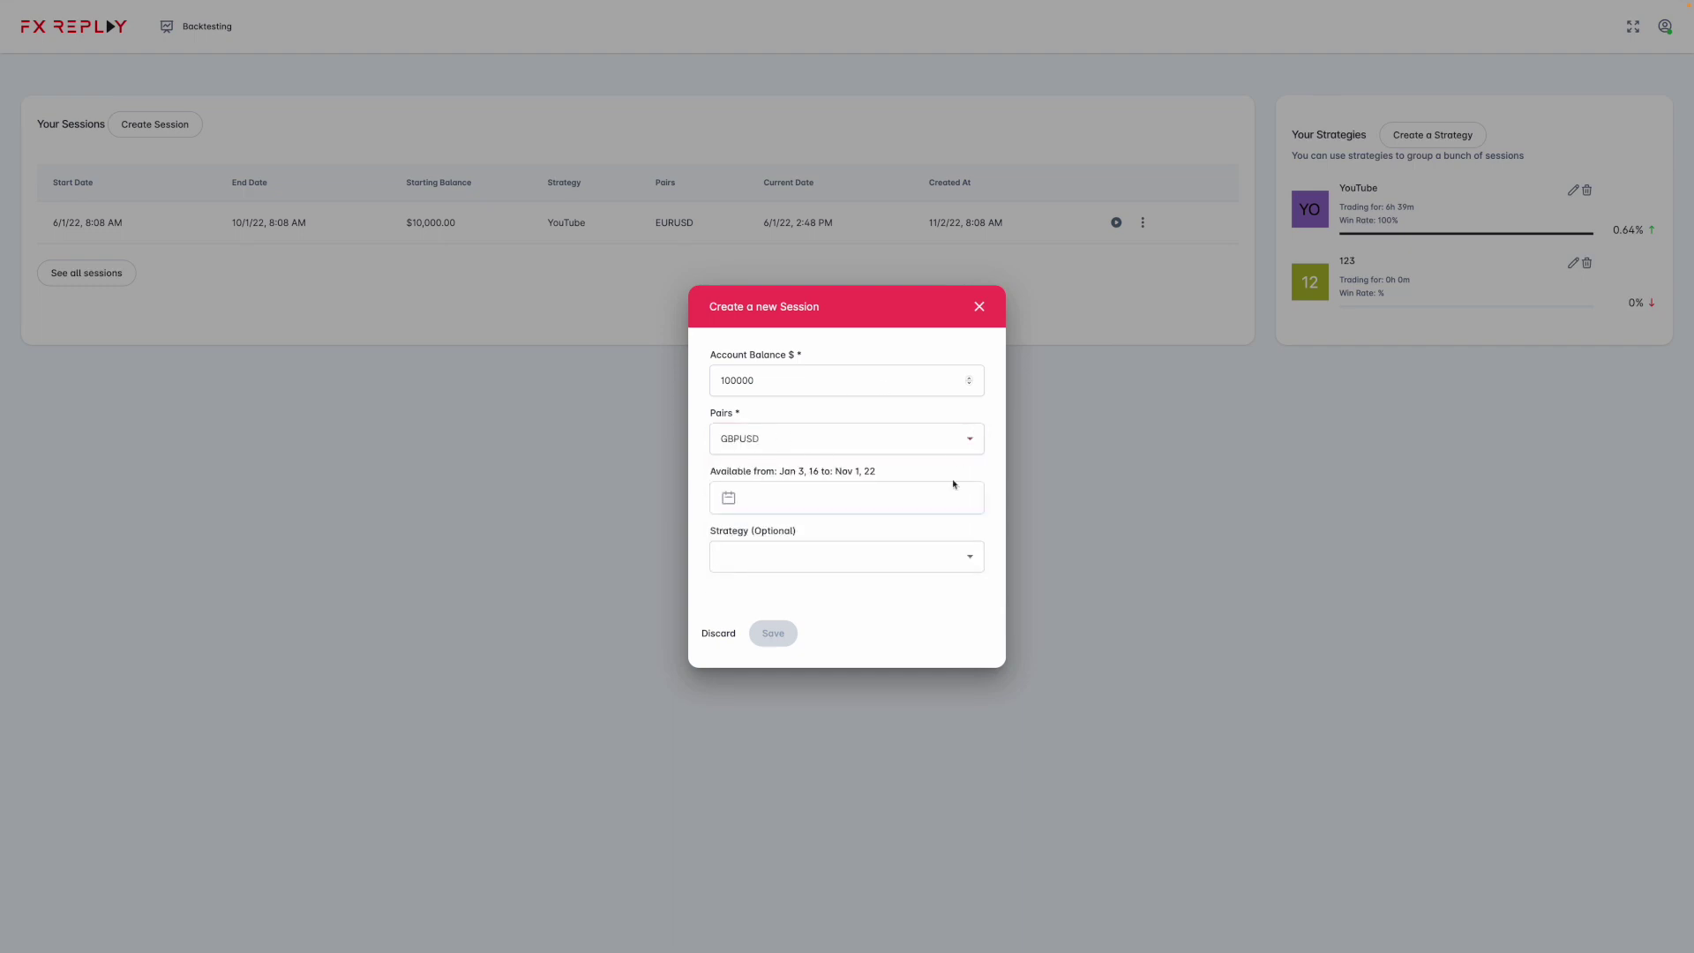
pyautogui.click(928, 508)
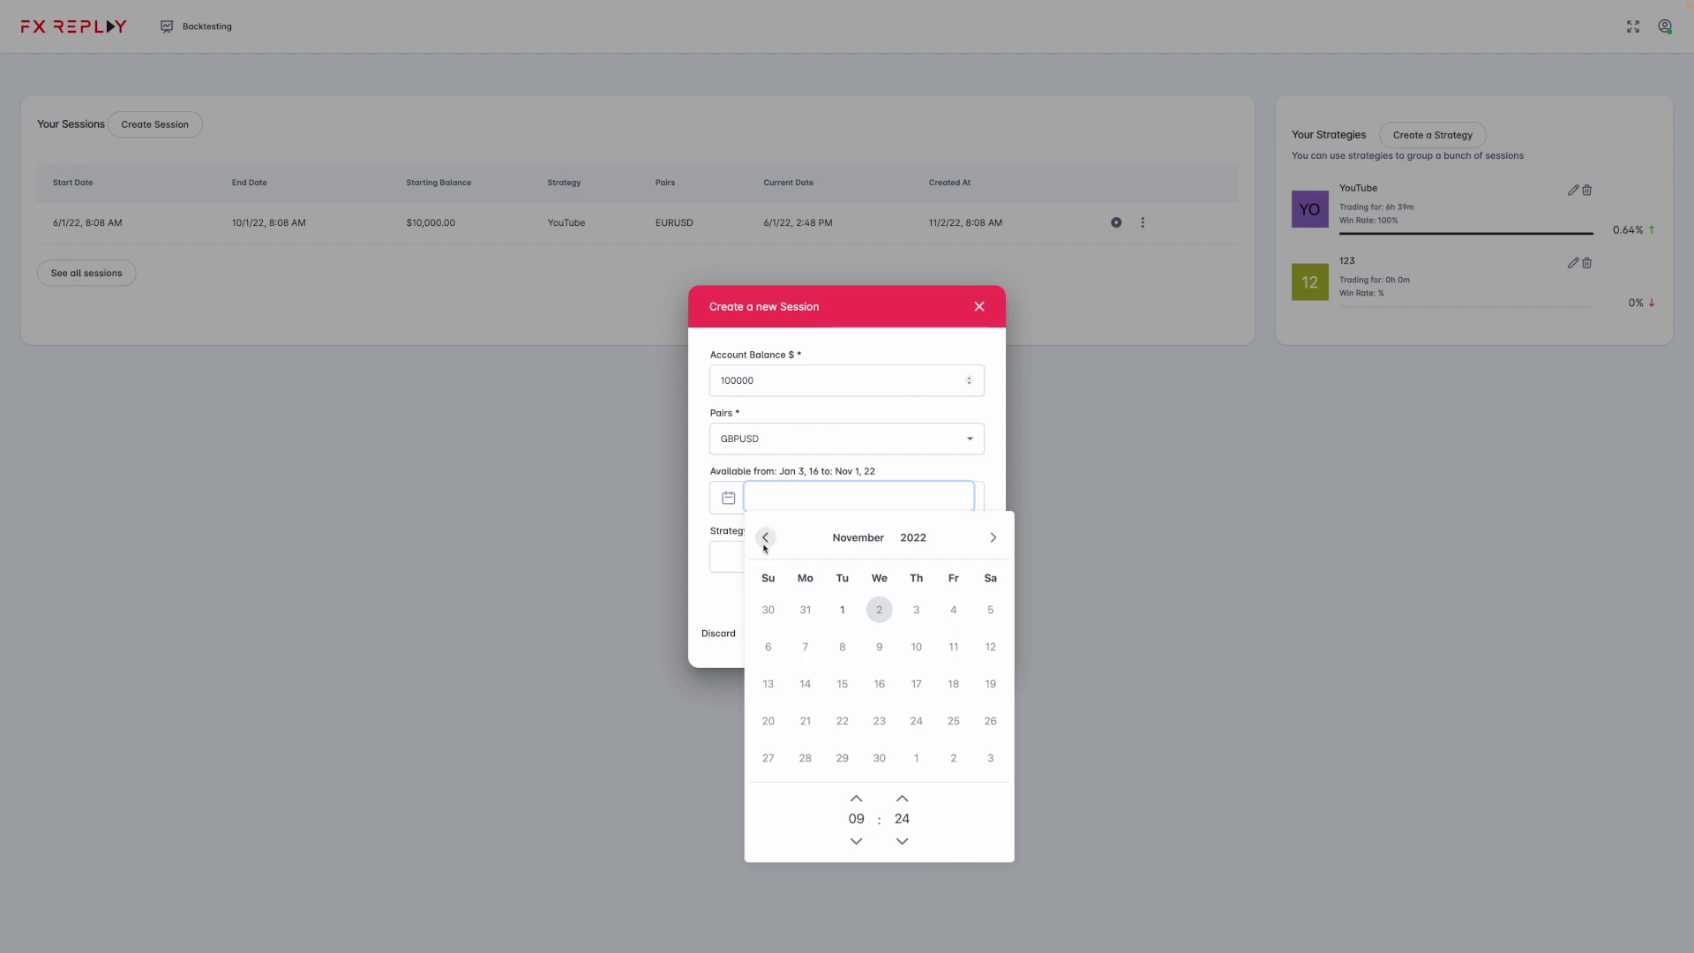
# Set the session dates from 1 October 2022 to 1 November 2022, lowering the end time
pyautogui.click(766, 539)
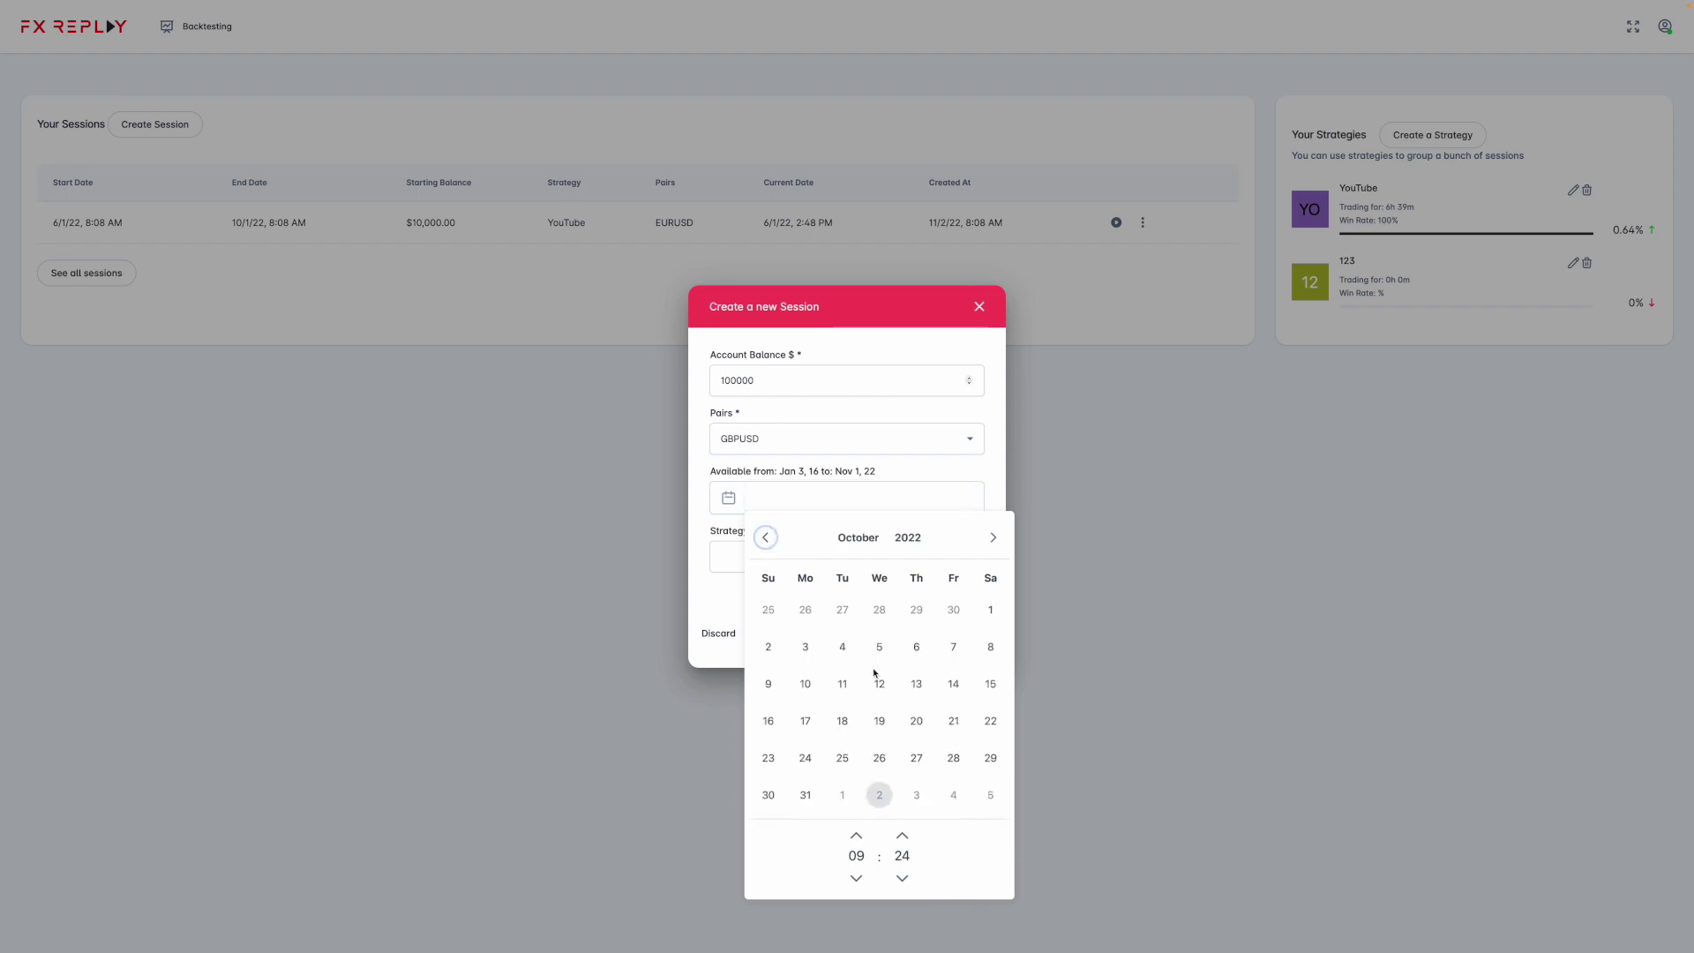
pyautogui.click(990, 610)
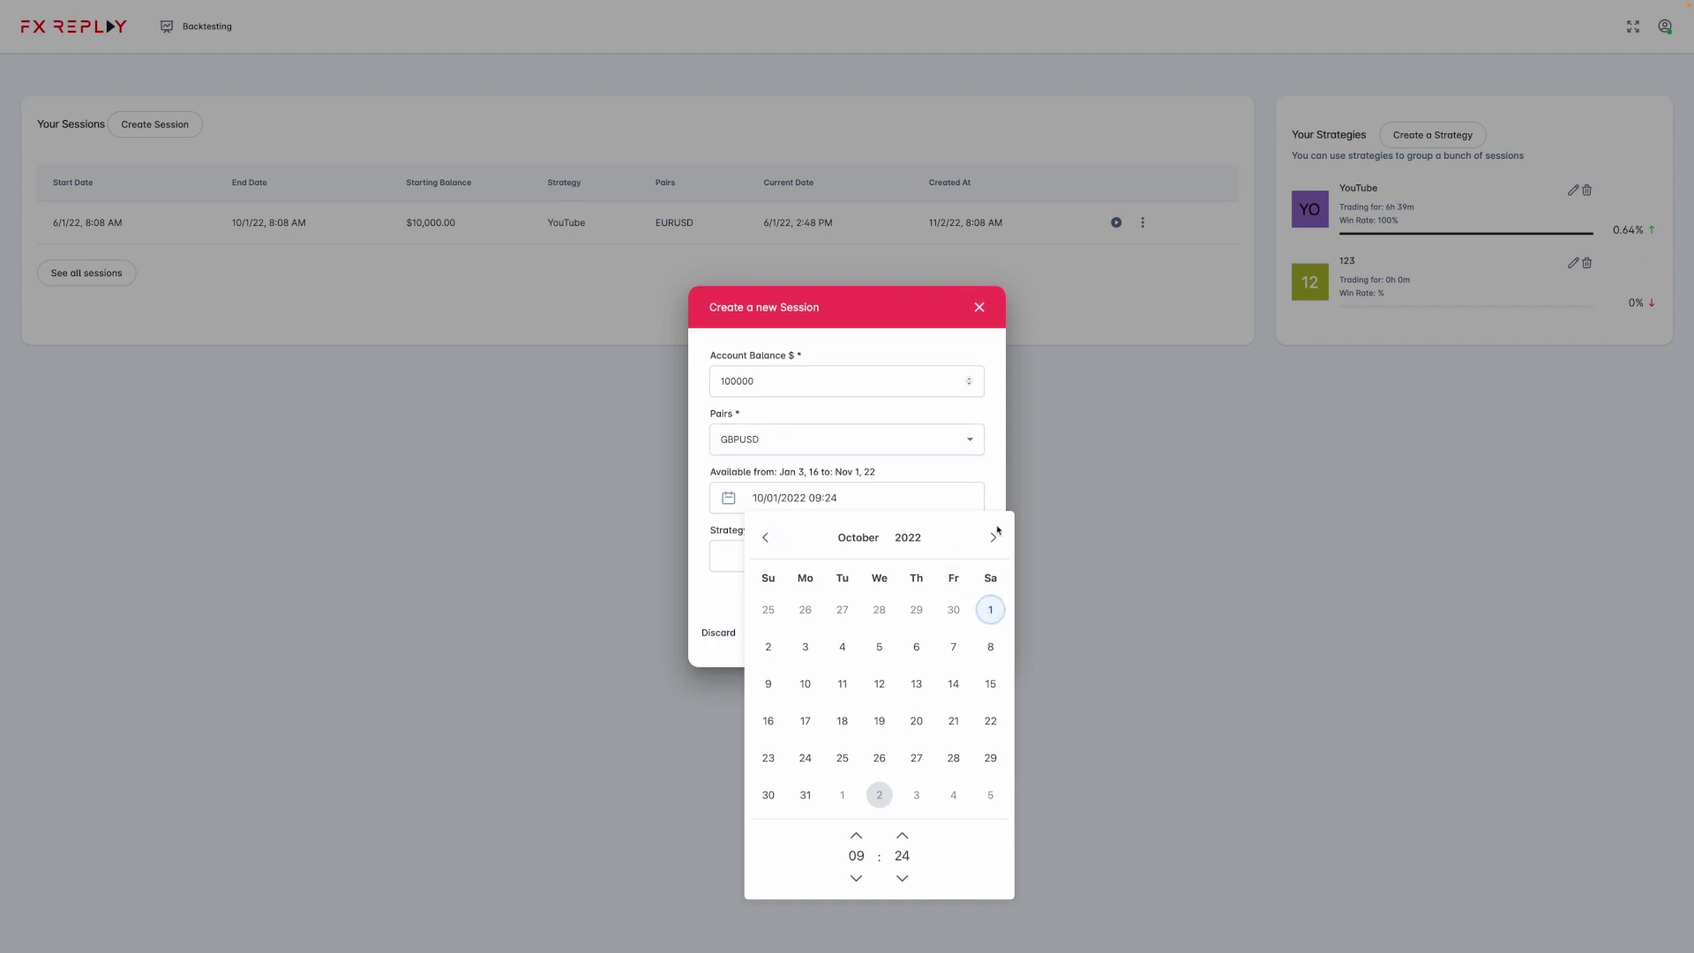
pyautogui.click(994, 538)
pyautogui.click(843, 610)
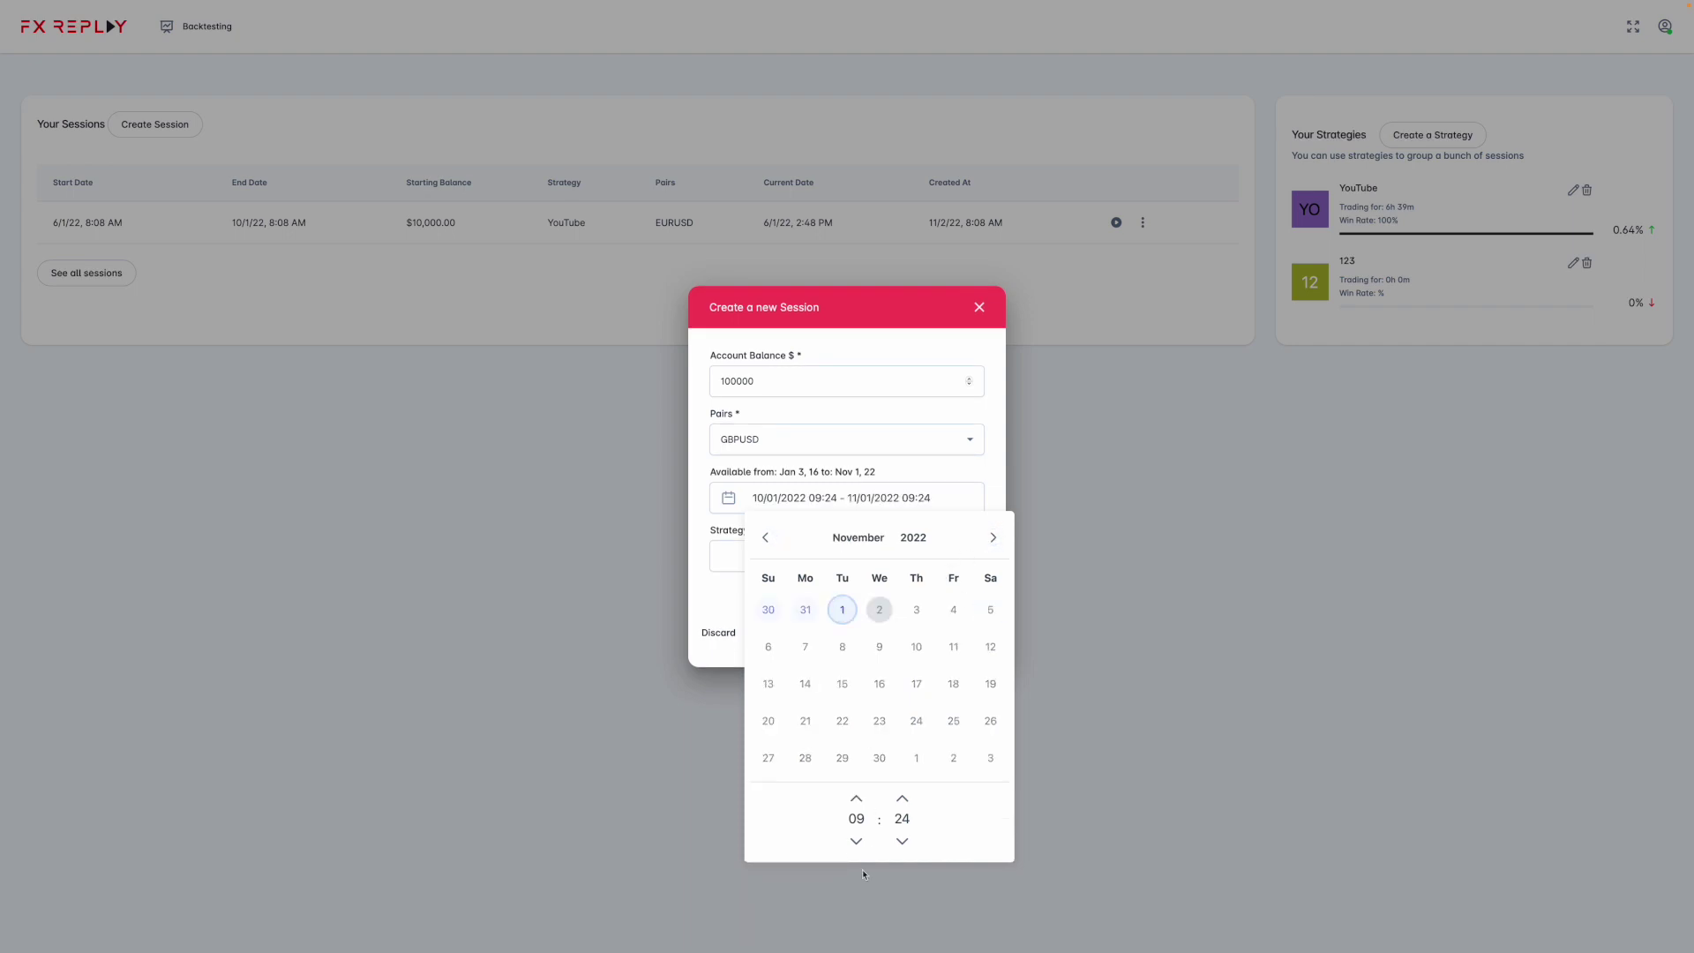
pyautogui.click(856, 841)
pyautogui.click(856, 841)
pyautogui.click(902, 841)
pyautogui.click(902, 841)
pyautogui.click(902, 841)
pyautogui.click(902, 841)
pyautogui.click(902, 841)
pyautogui.click(902, 841)
pyautogui.doubleClick(902, 841)
pyautogui.doubleClick(902, 841)
pyautogui.doubleClick(902, 841)
pyautogui.doubleClick(902, 841)
pyautogui.doubleClick(902, 841)
pyautogui.doubleClick(902, 841)
pyautogui.doubleClick(902, 841)
pyautogui.click(993, 487)
# Link the session to strategy 123 and save it
pyautogui.click(924, 564)
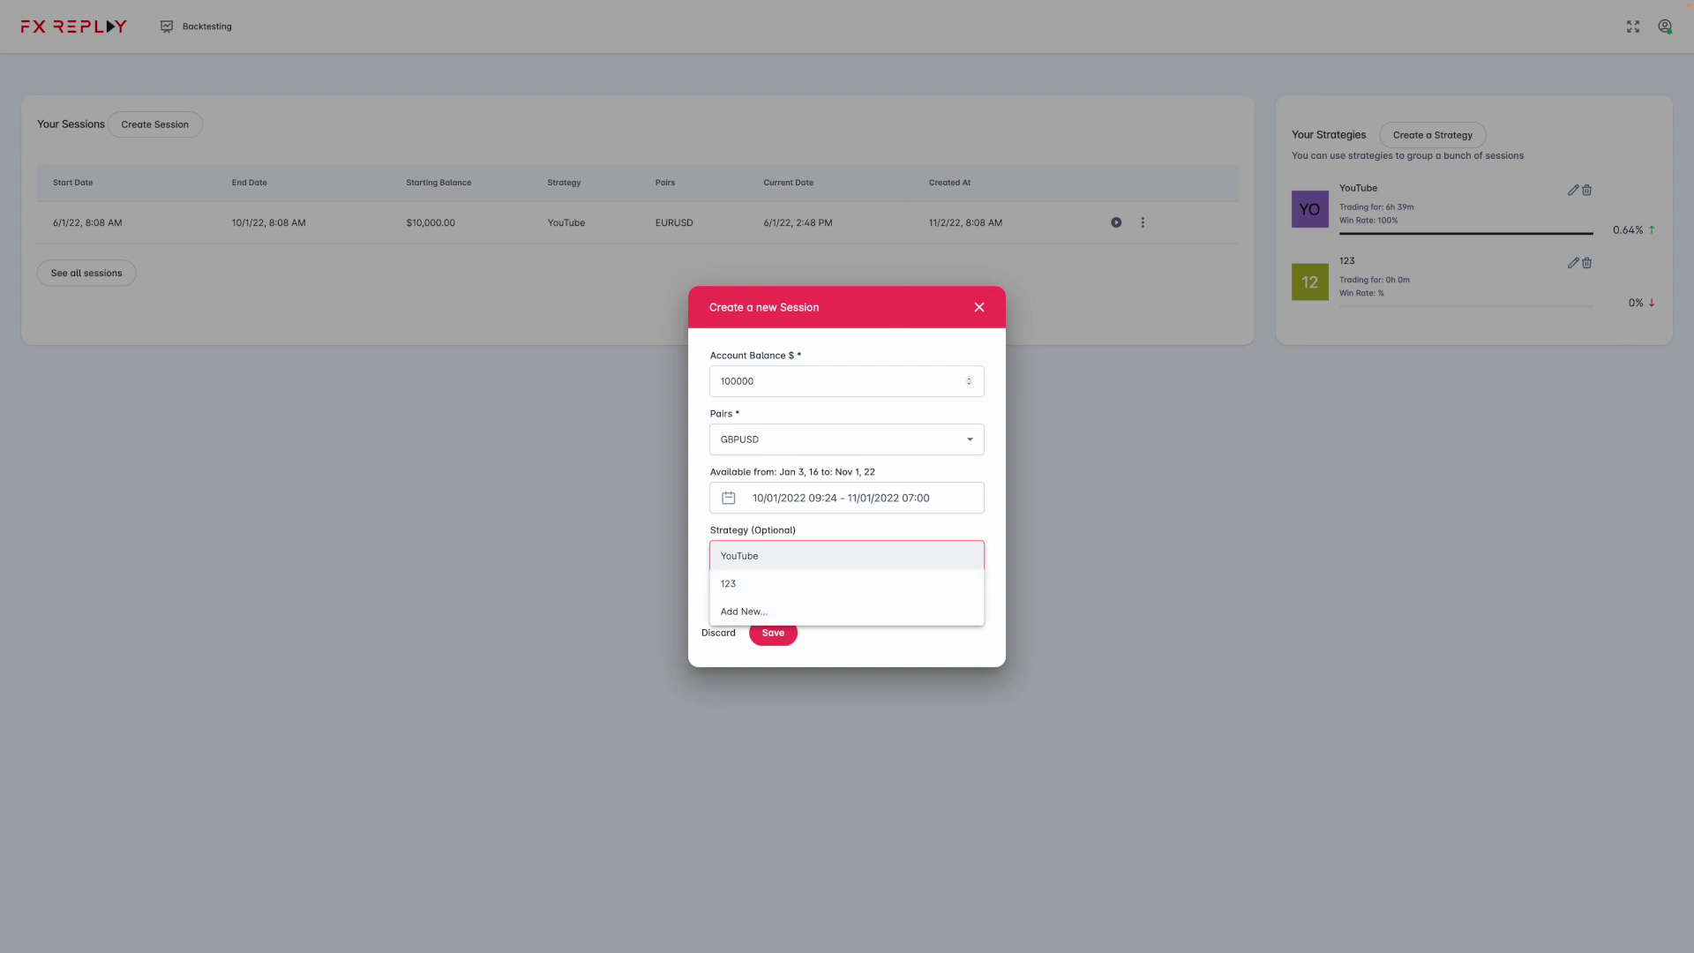
pyautogui.click(738, 585)
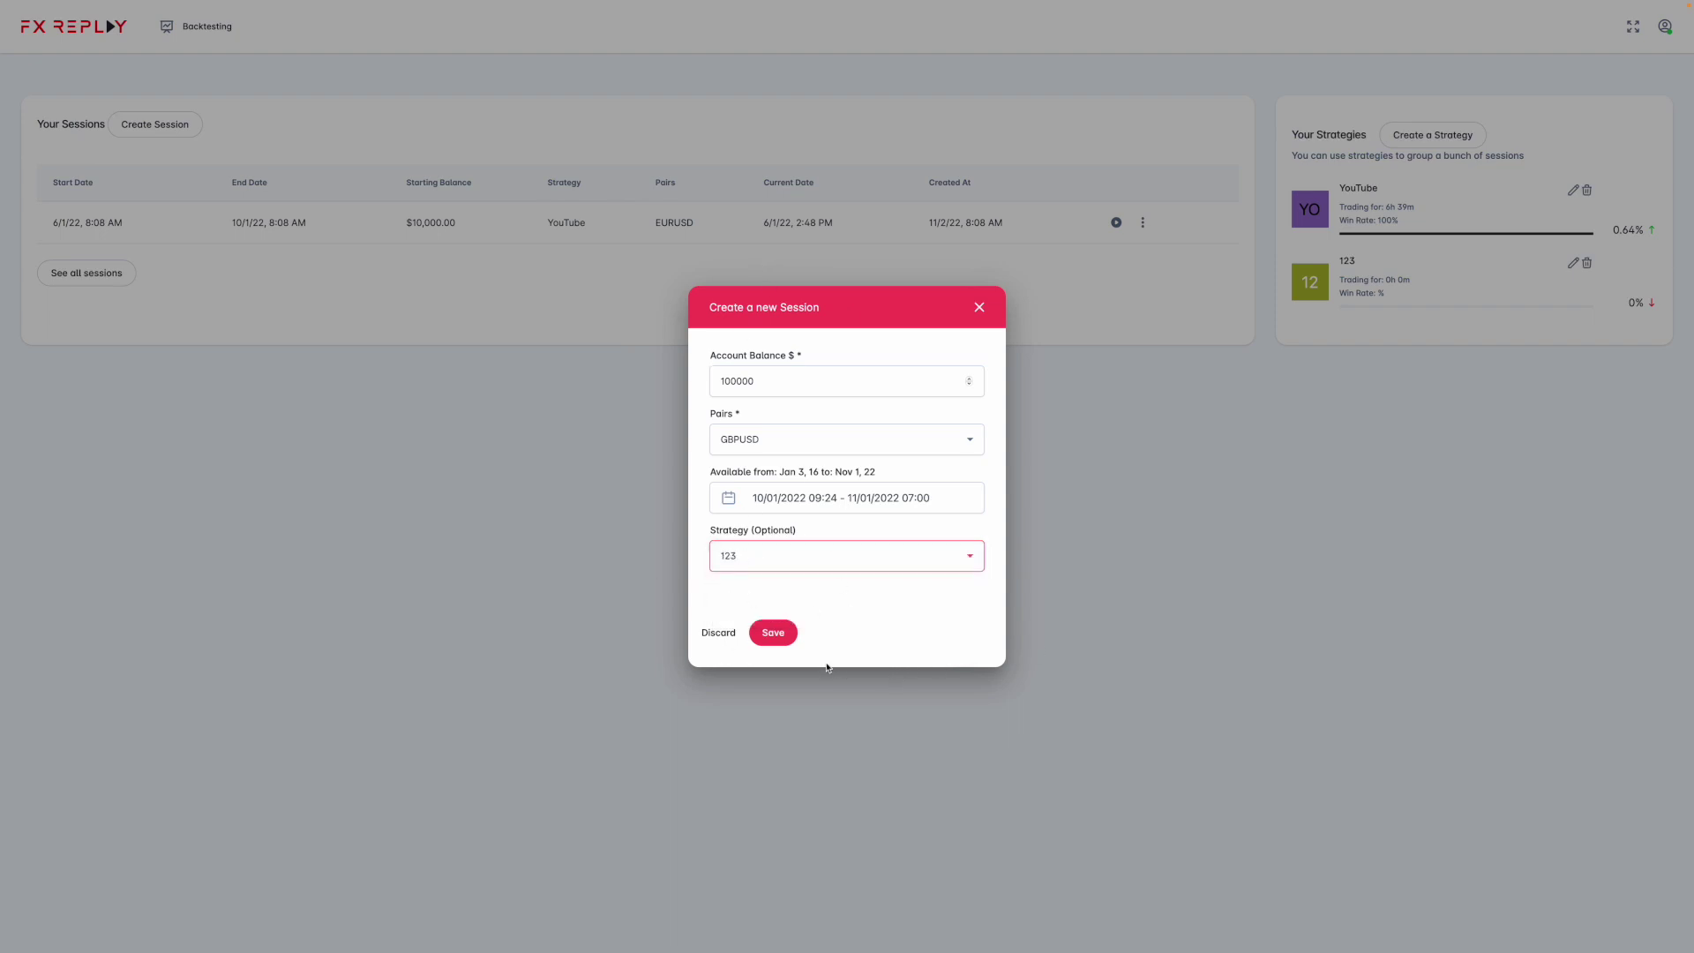
pyautogui.click(773, 633)
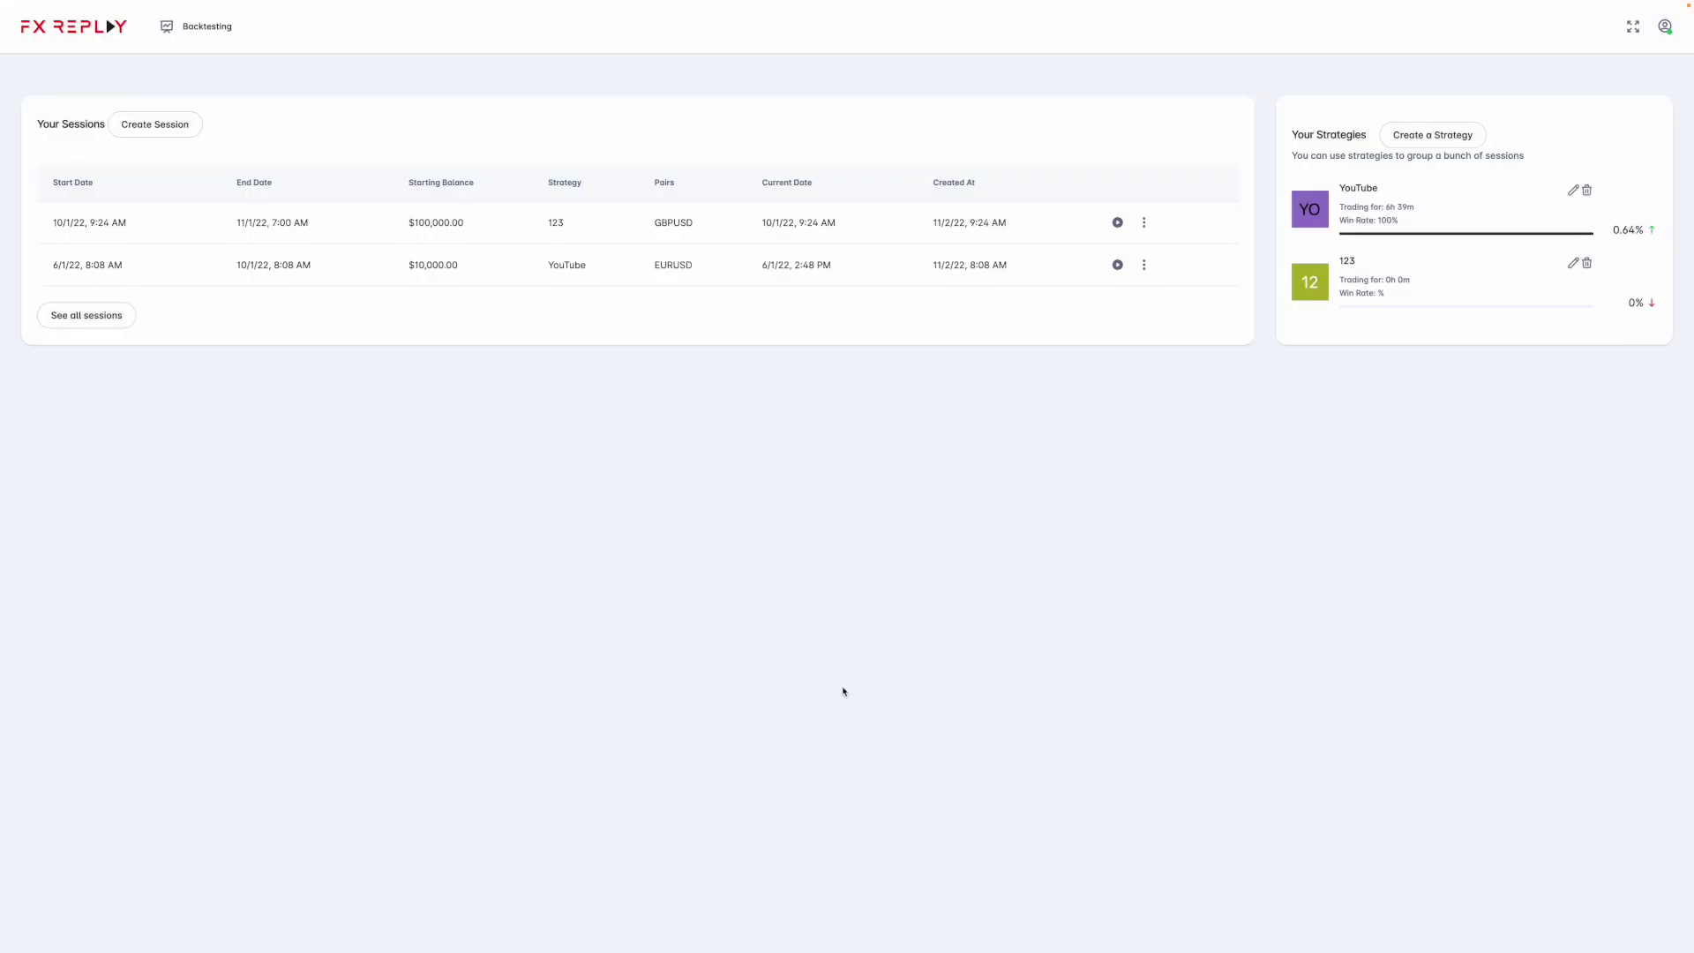
# Launch the GBPUSD session chart and remove Volume, then cancel out of the chart settings
pyautogui.click(1118, 223)
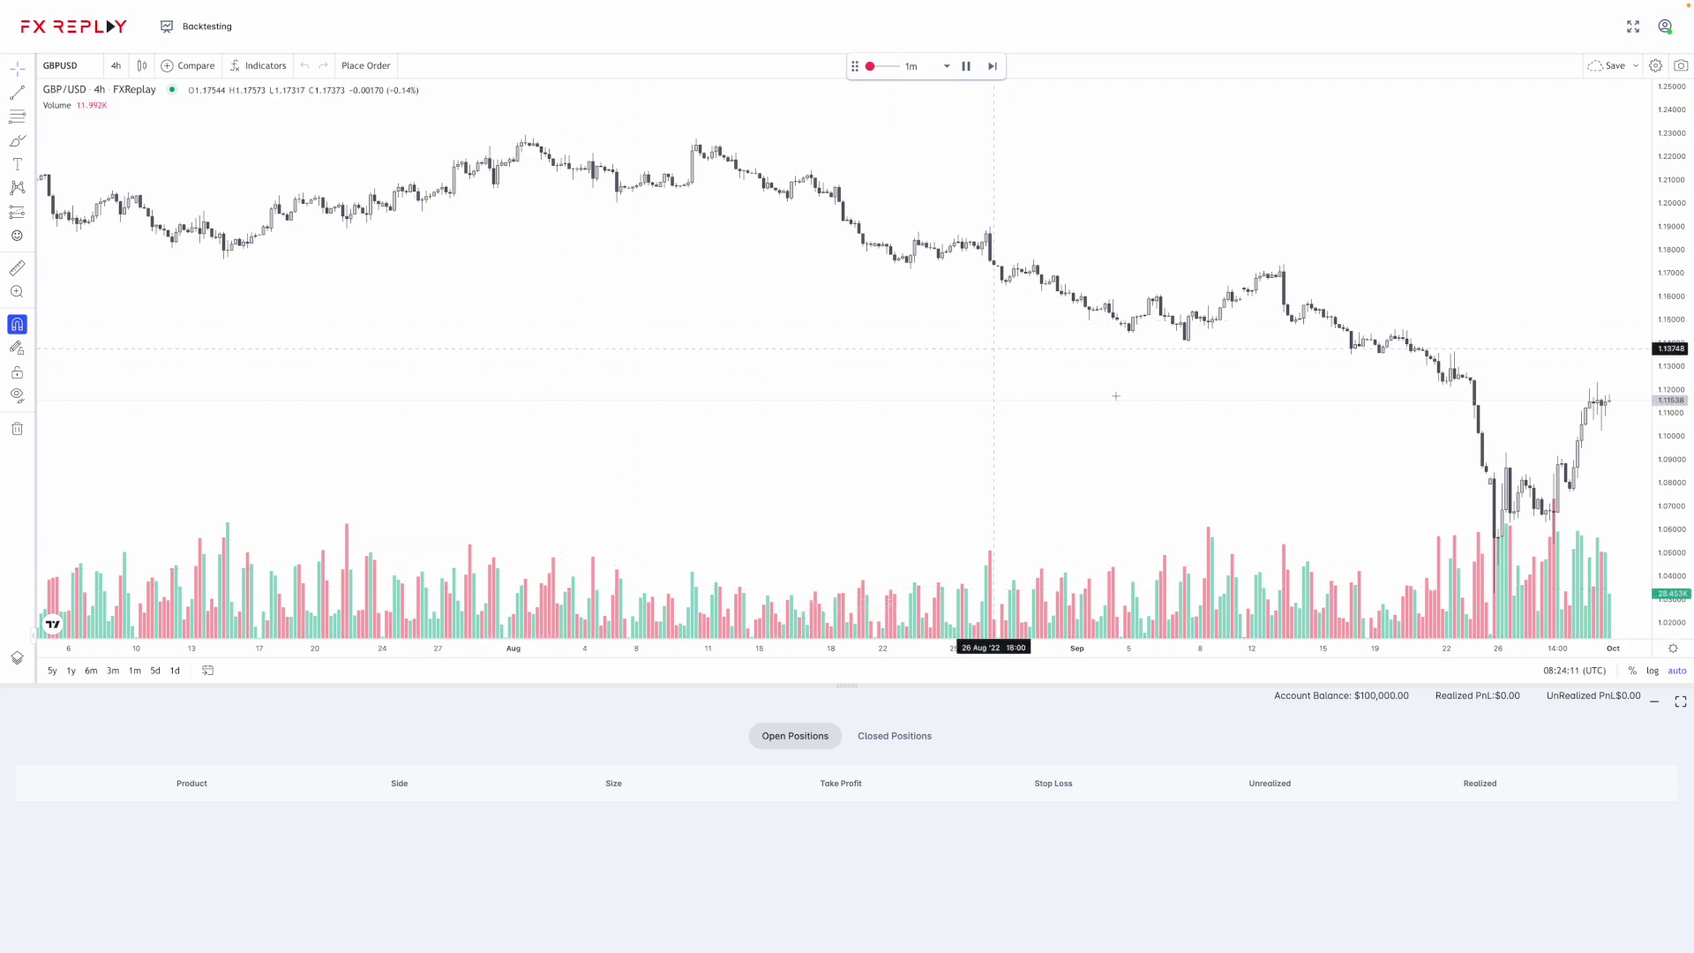
pyautogui.click(121, 107)
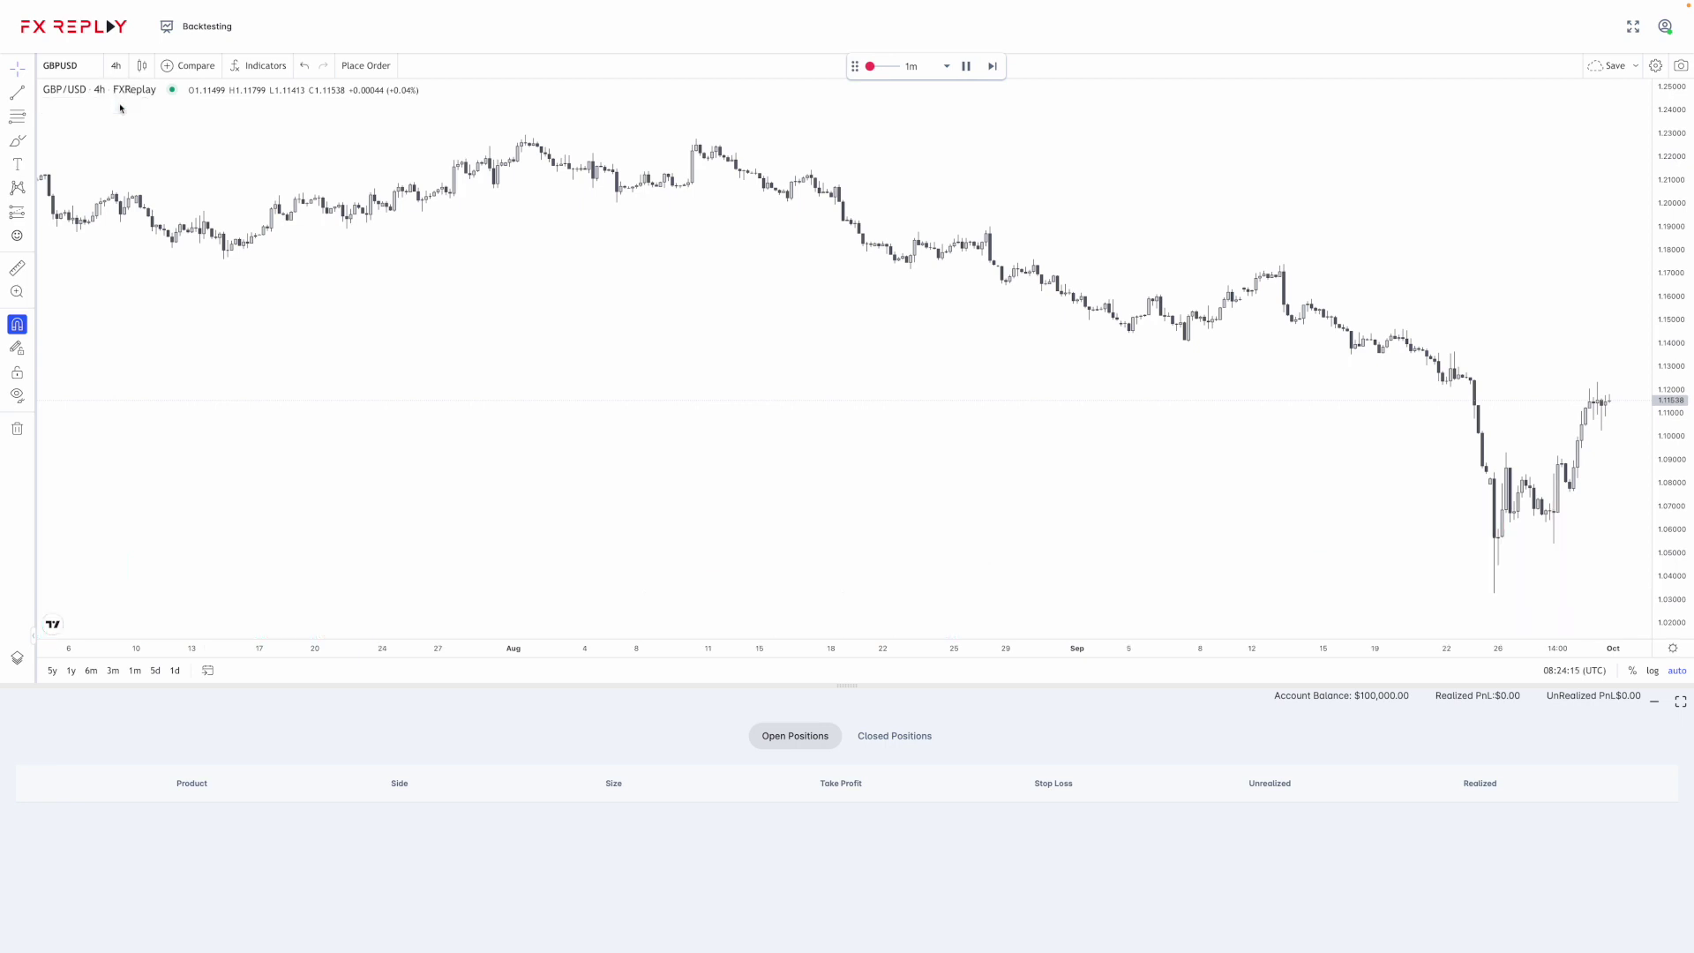
pyautogui.click(1657, 65)
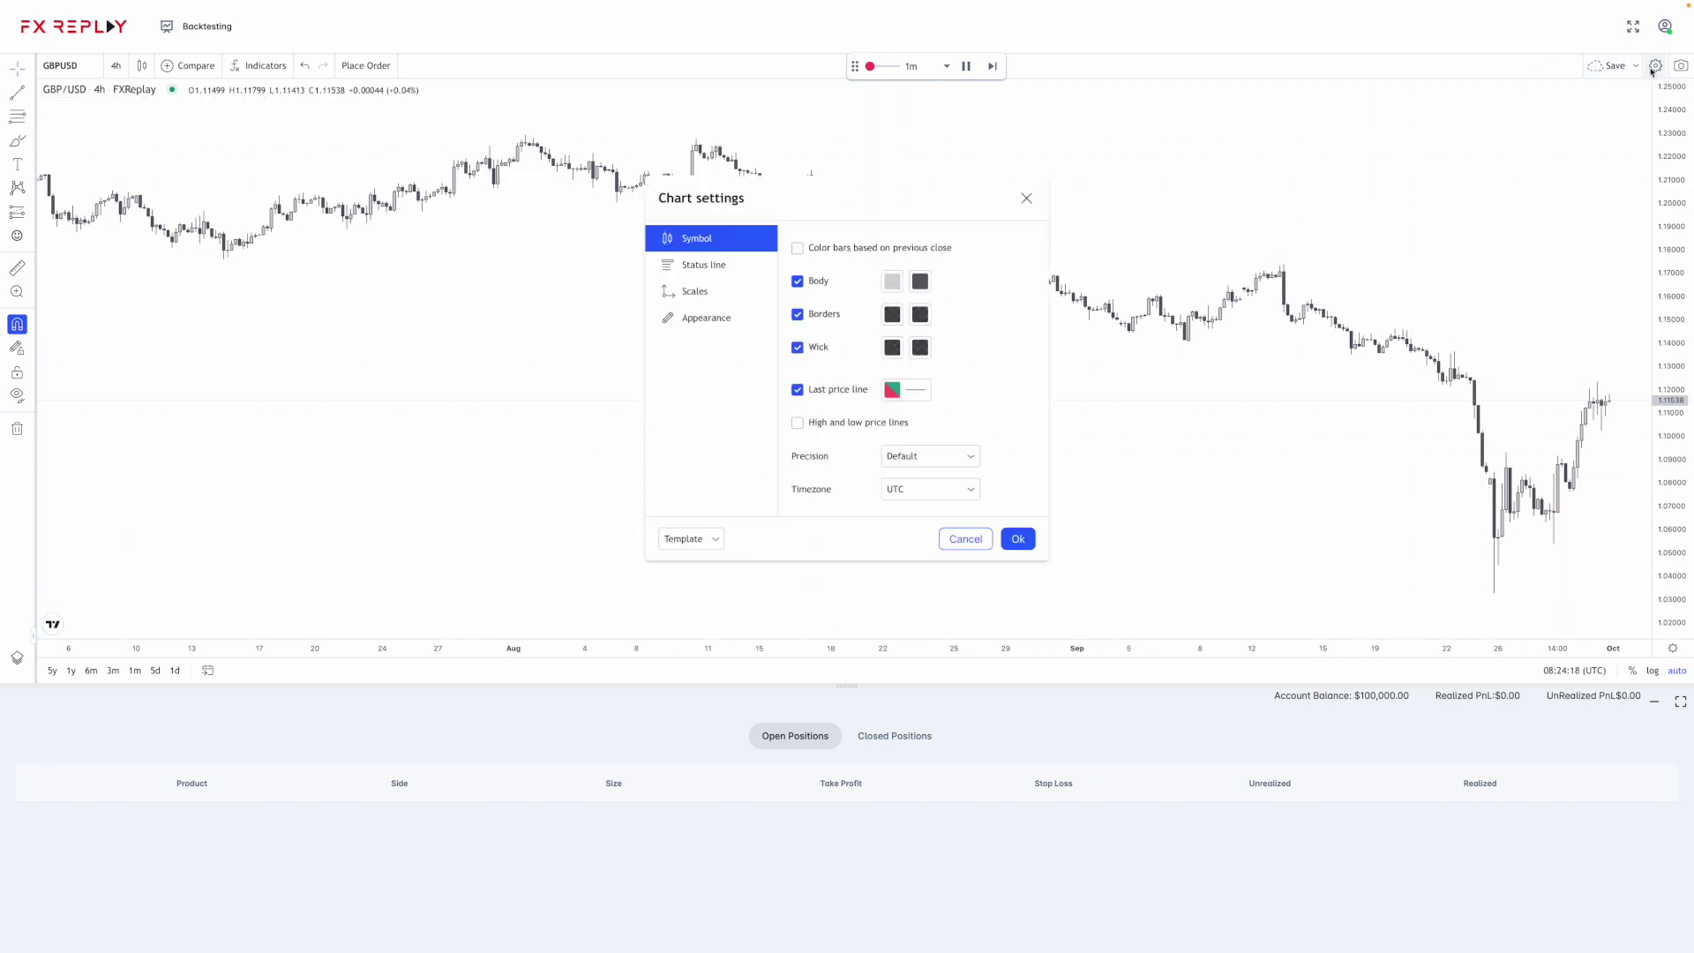
pyautogui.click(715, 539)
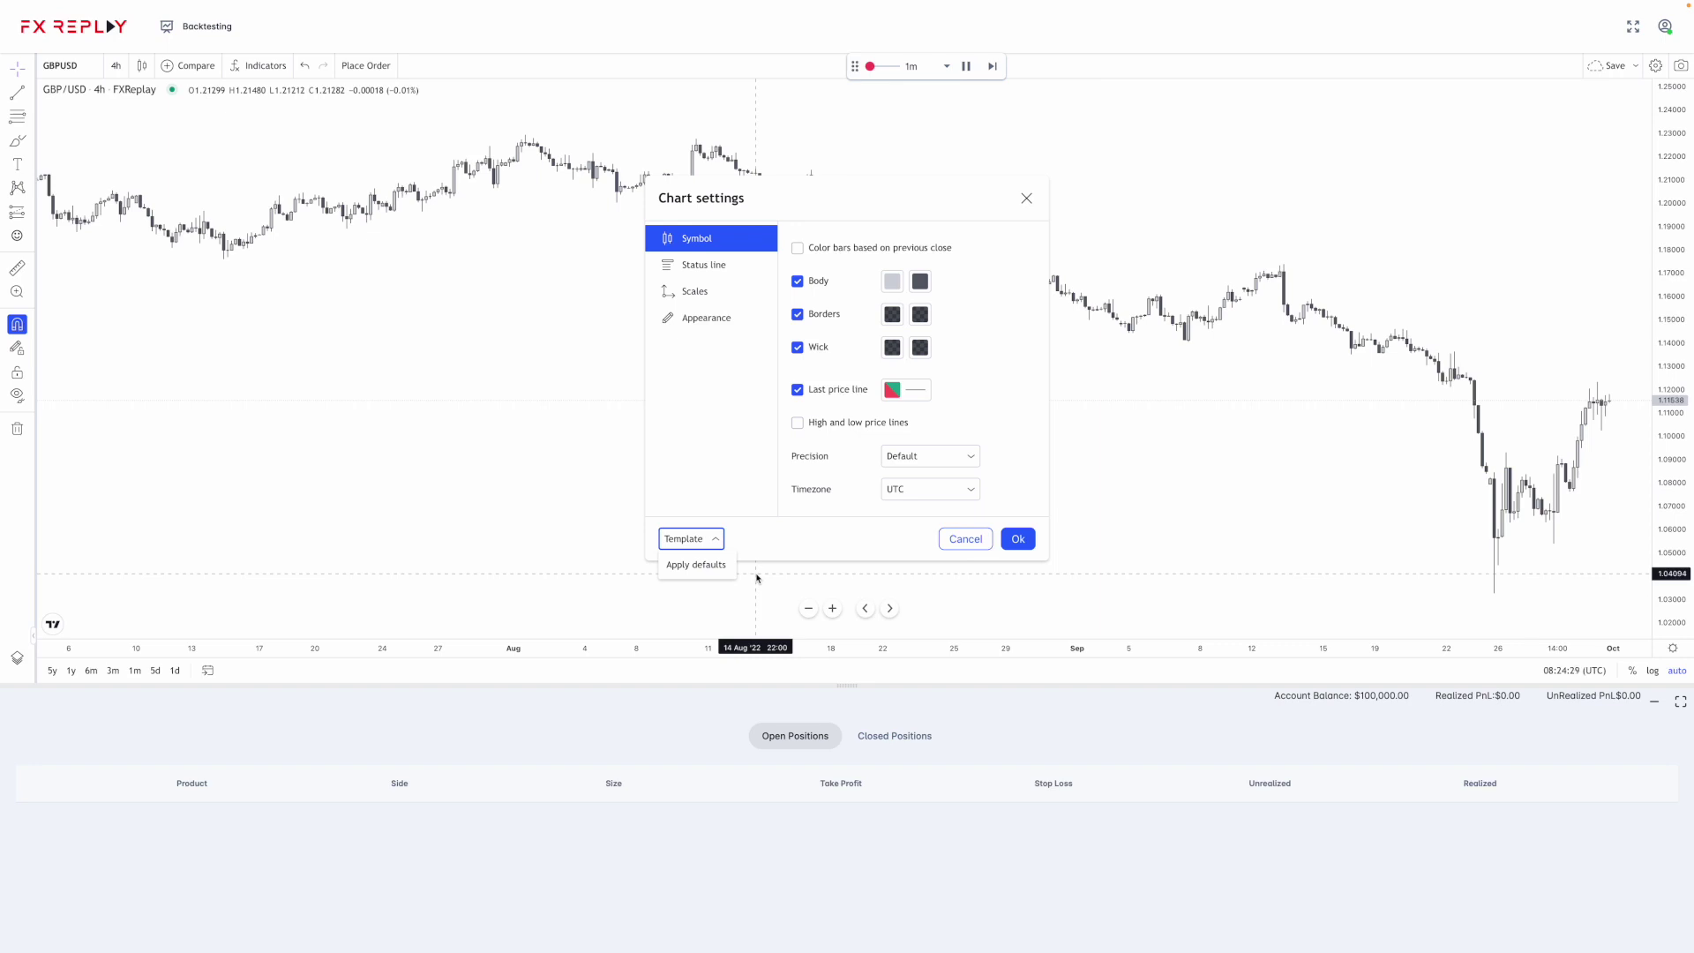
pyautogui.click(961, 538)
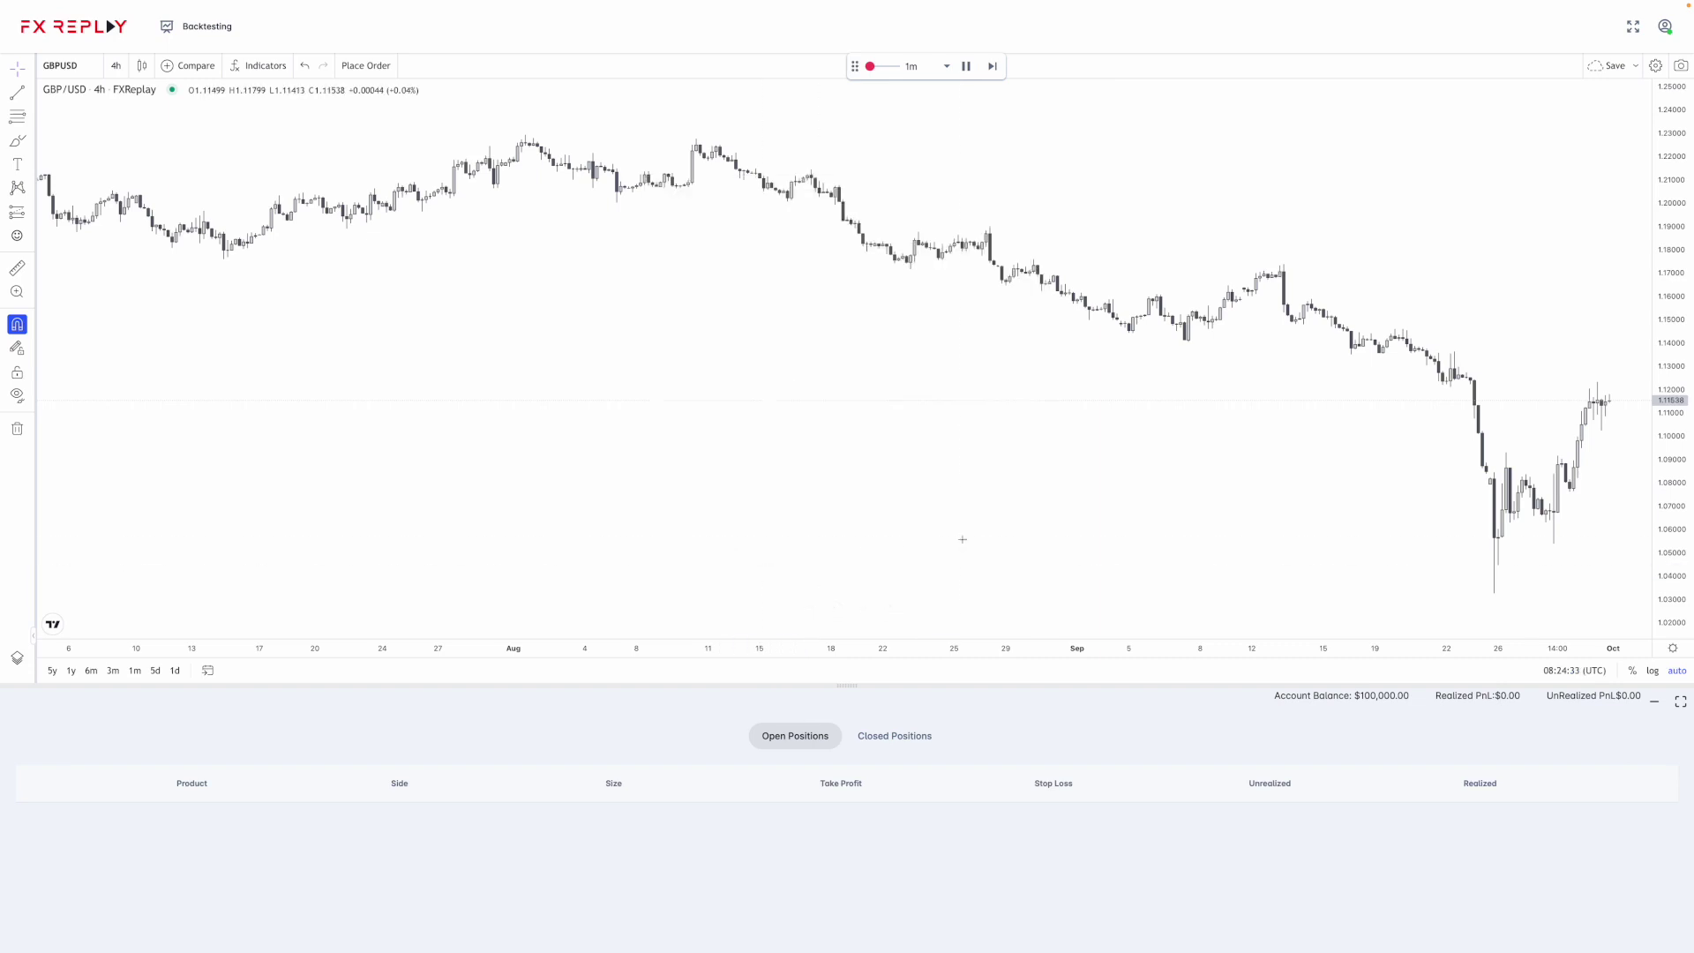
# Shift and stretch the chart toward October, then toggle between closed and open positions
pyautogui.moveTo(1104, 409); pyautogui.dragTo(748, 458)
pyautogui.moveTo(1674, 502); pyautogui.dragTo(1674, 477)
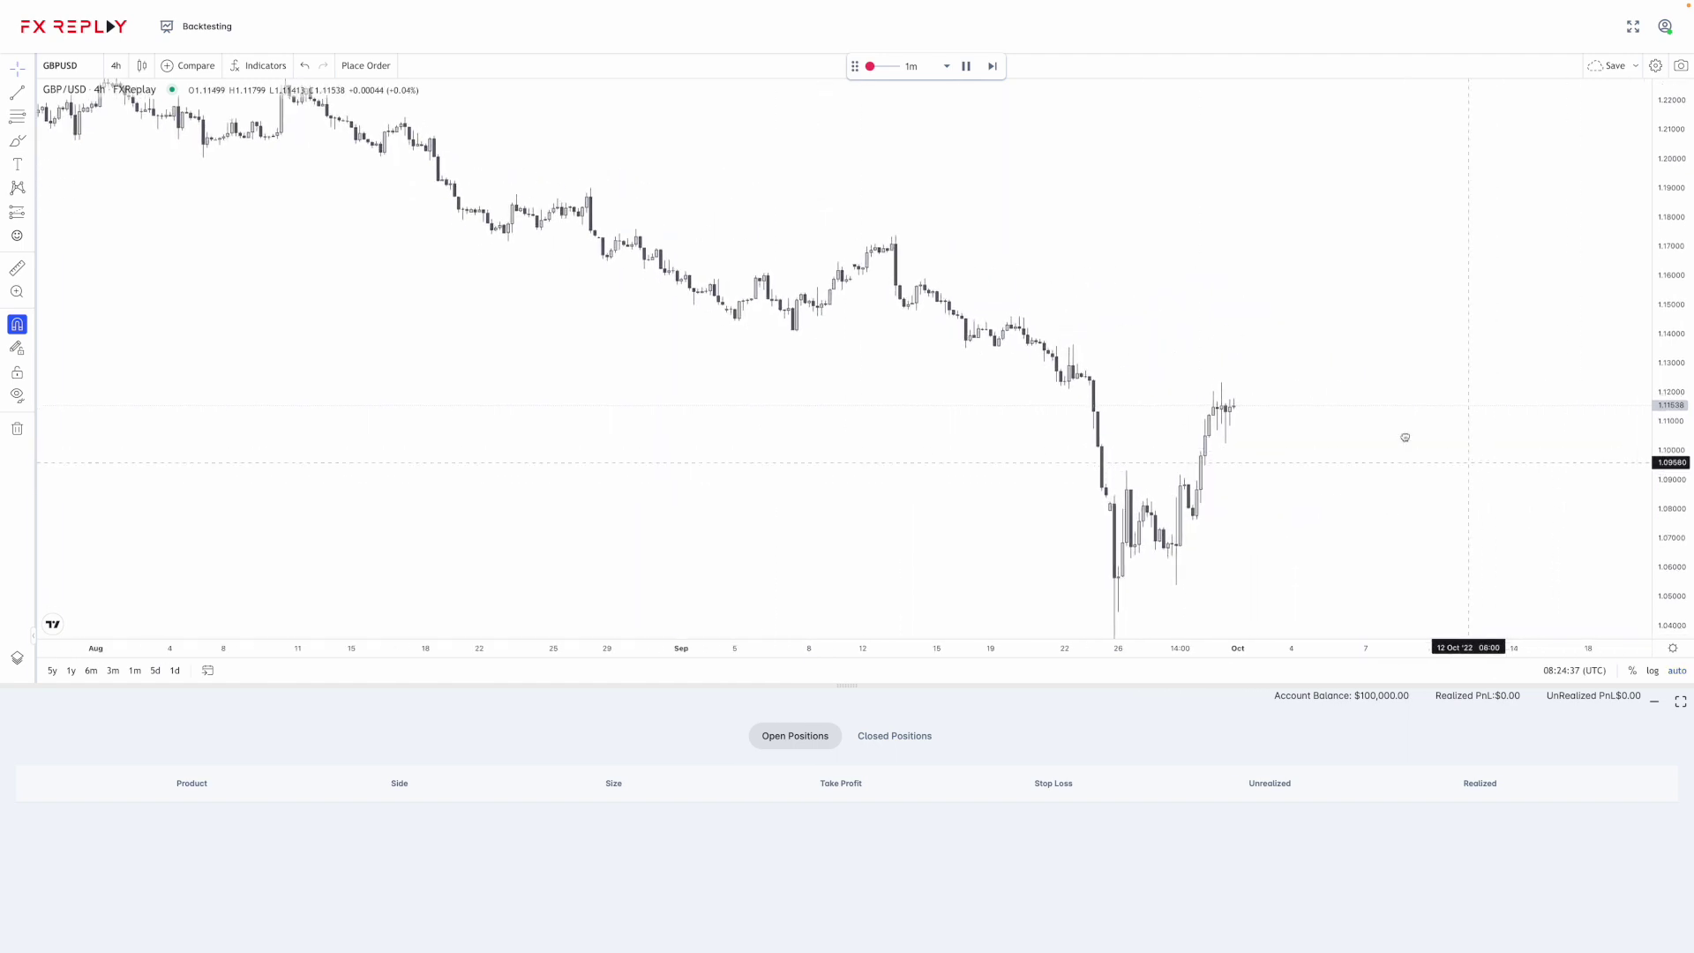
pyautogui.moveTo(1403, 436); pyautogui.dragTo(1253, 372)
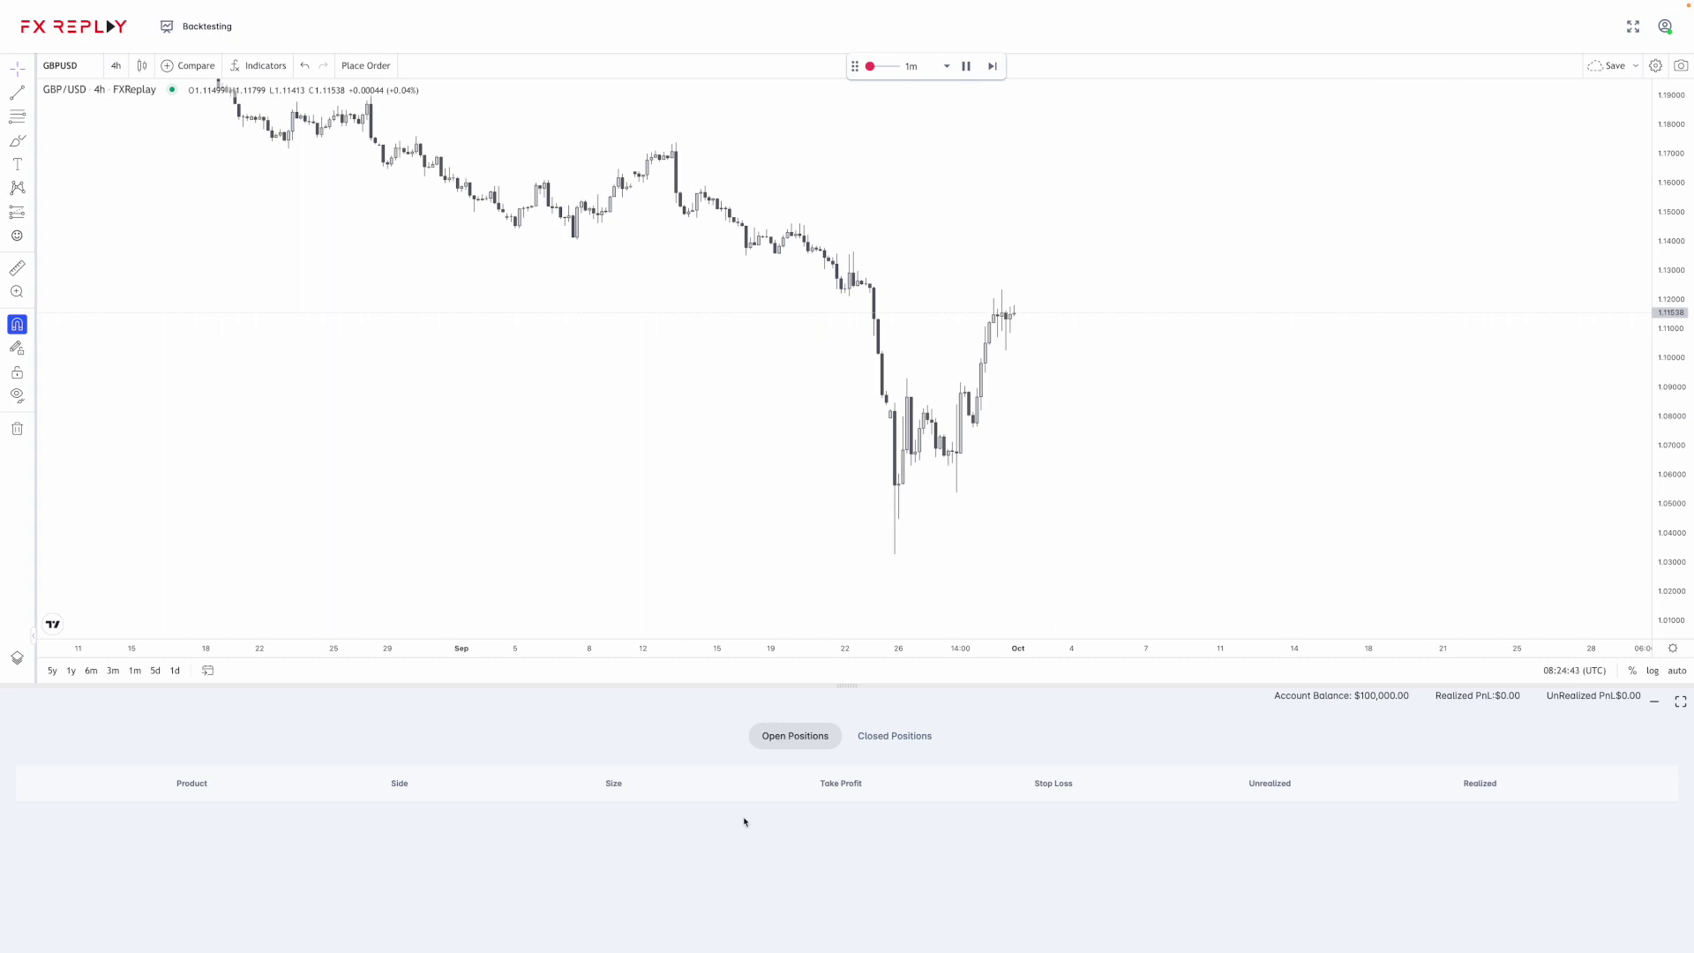
pyautogui.click(897, 736)
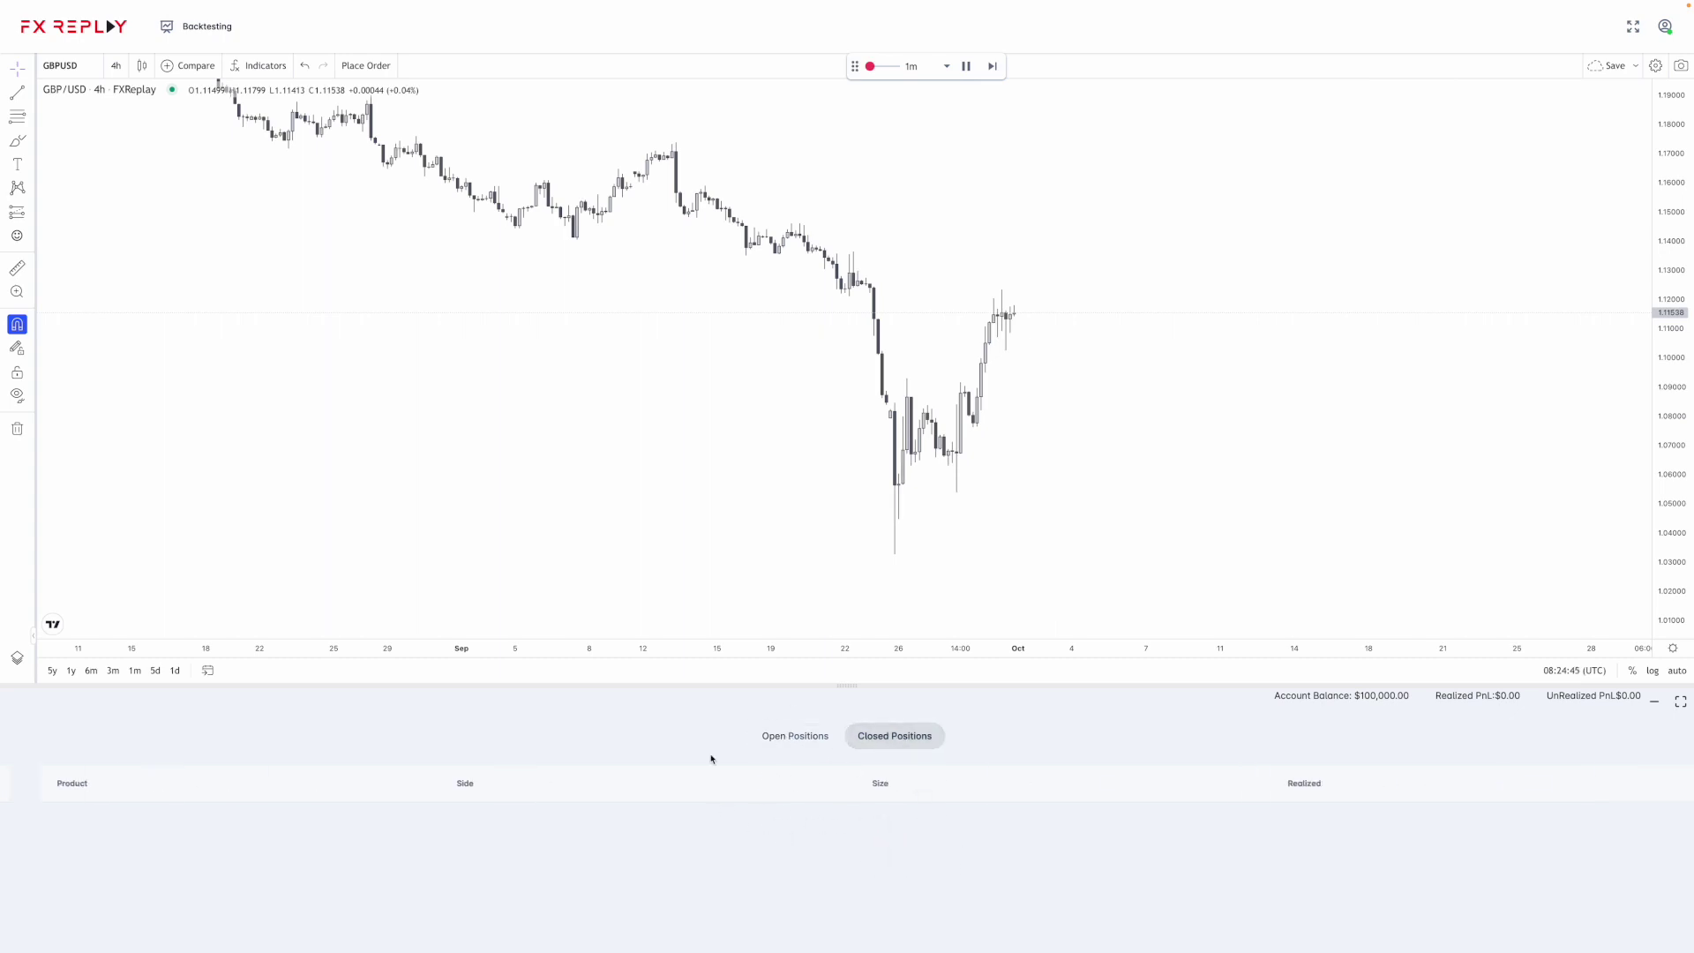
pyautogui.click(796, 738)
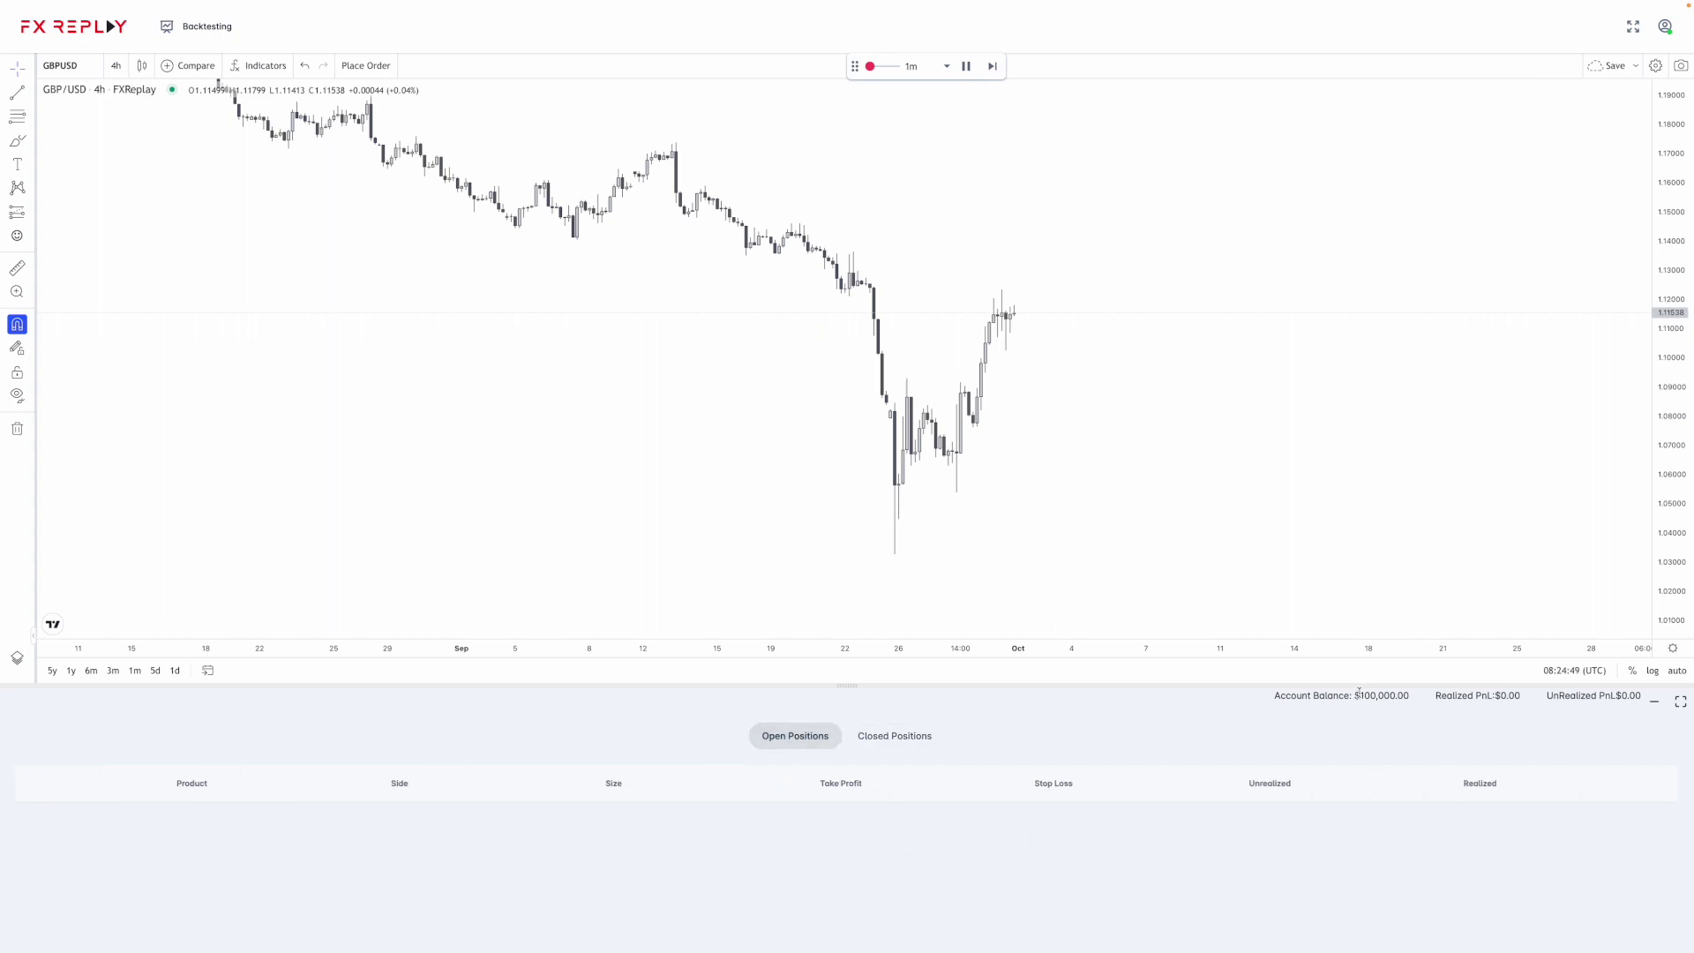
# Point out the $100,000 balance and $0.00 realized PnL, then collapse the positions panel
pyautogui.moveTo(1354, 695); pyautogui.dragTo(1522, 697)
pyautogui.click(1435, 700)
pyautogui.click(1415, 772)
pyautogui.moveTo(845, 686); pyautogui.dragTo(847, 934)
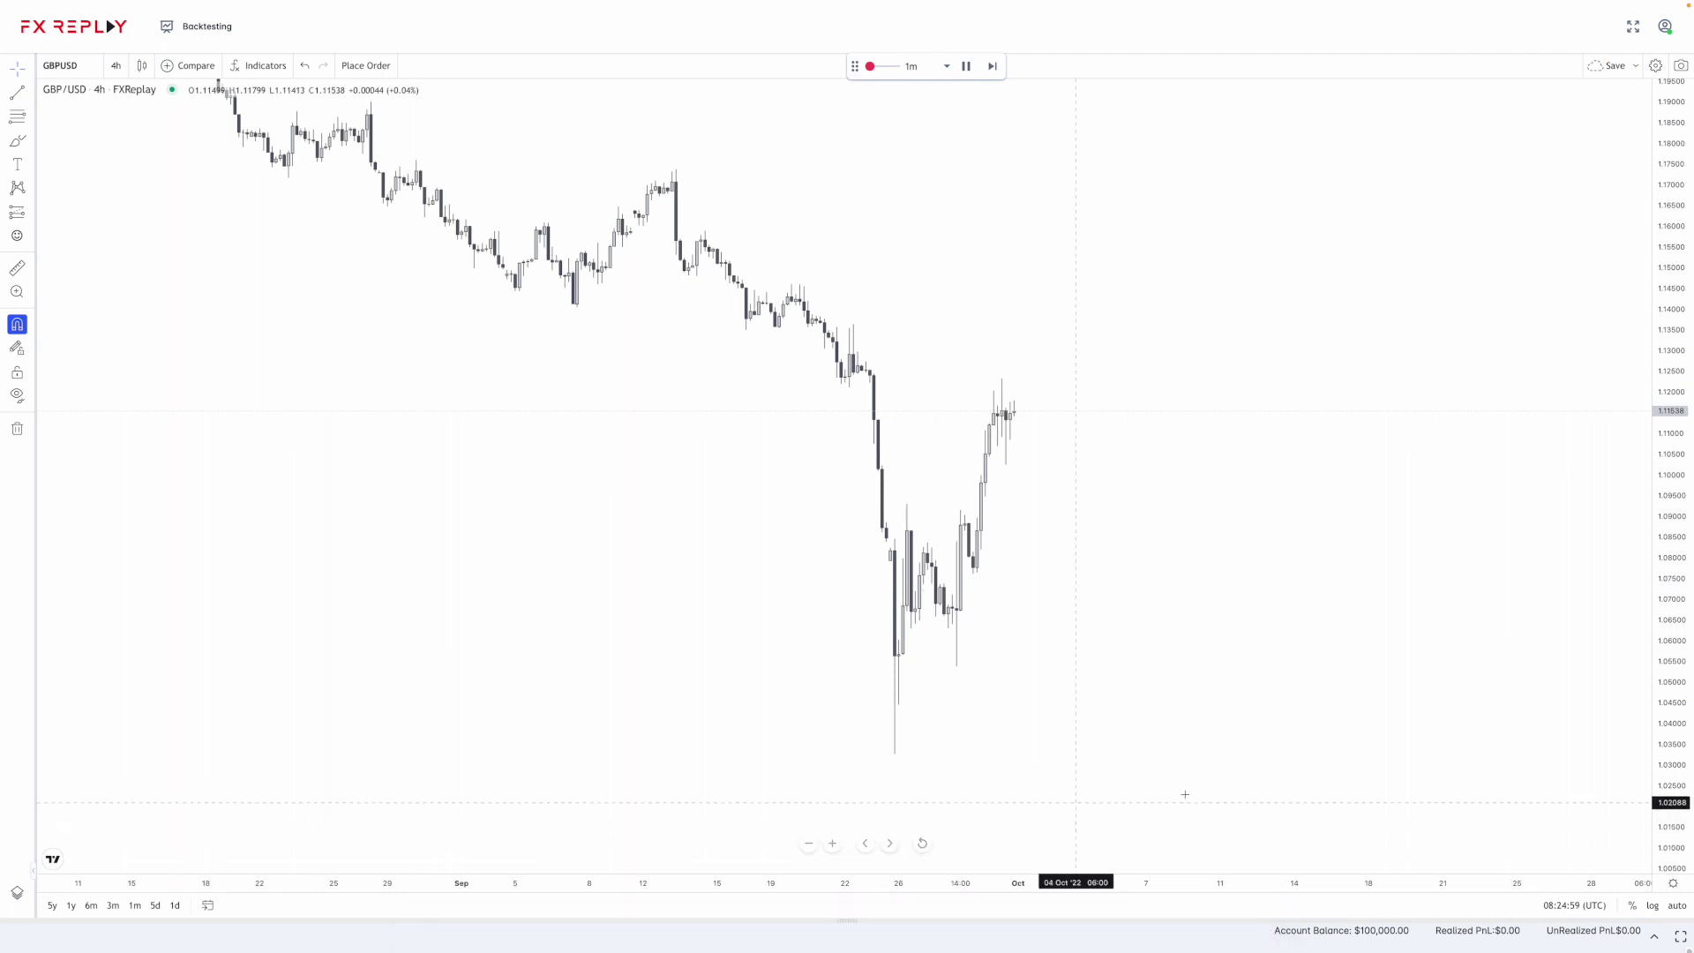
pyautogui.scroll(3, 380, 283)
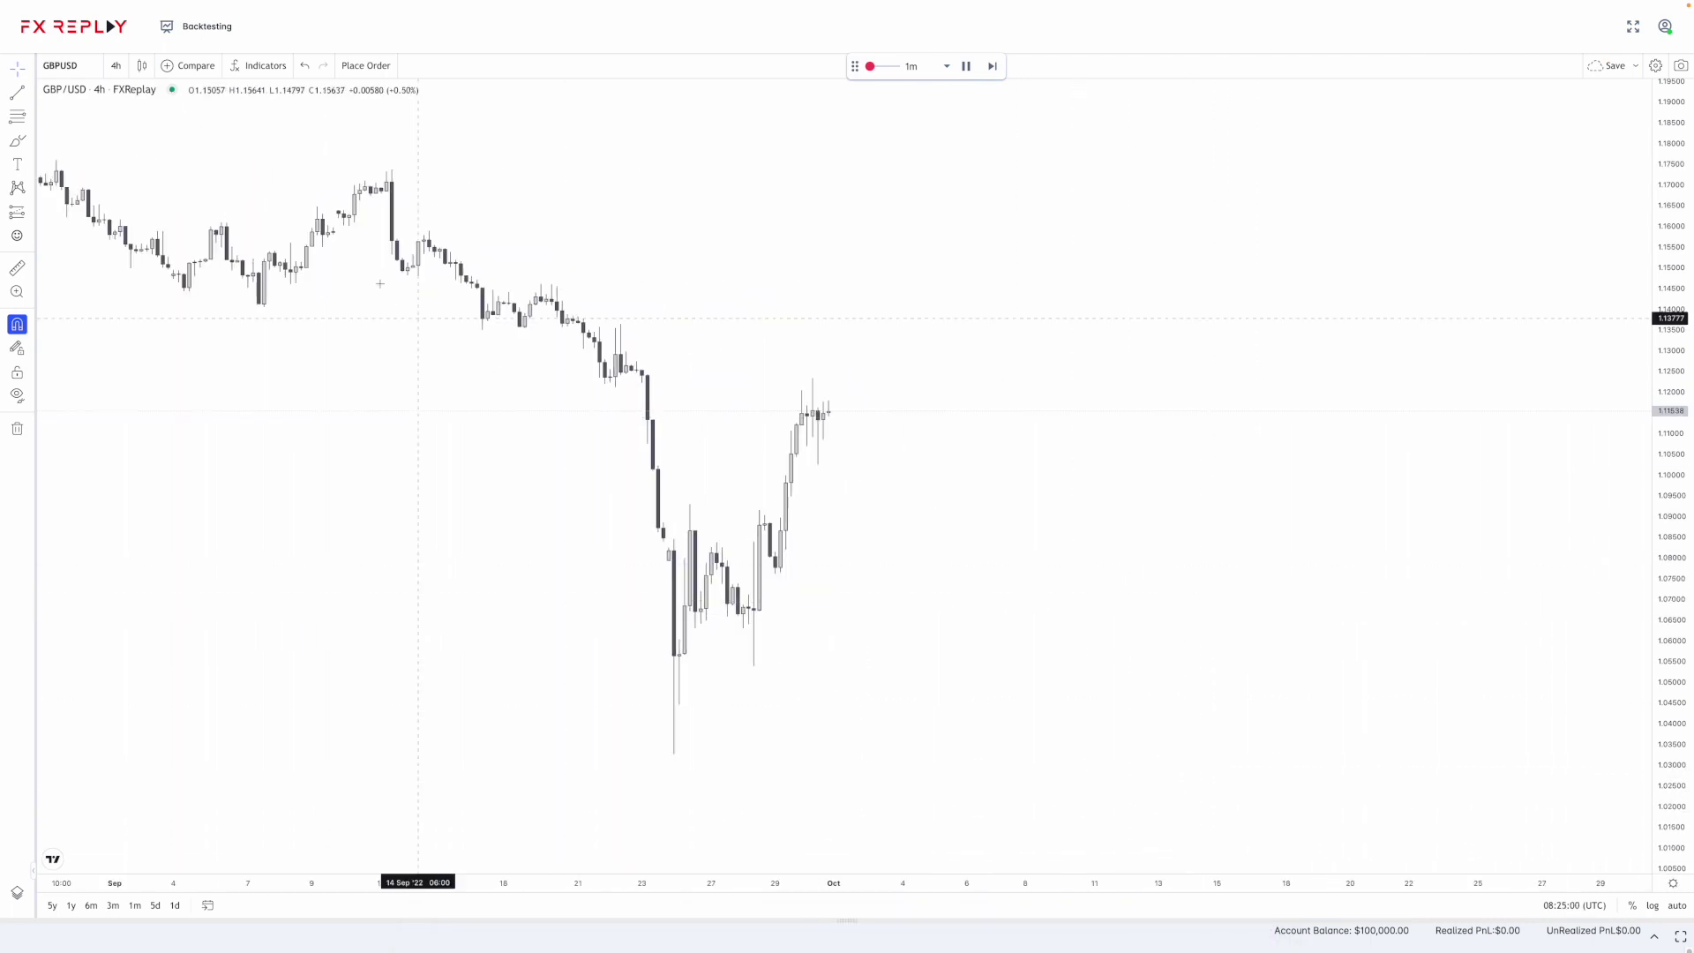
# Switch to 15-minute candles, stretch the price scale, and start the replay
pyautogui.click(116, 65)
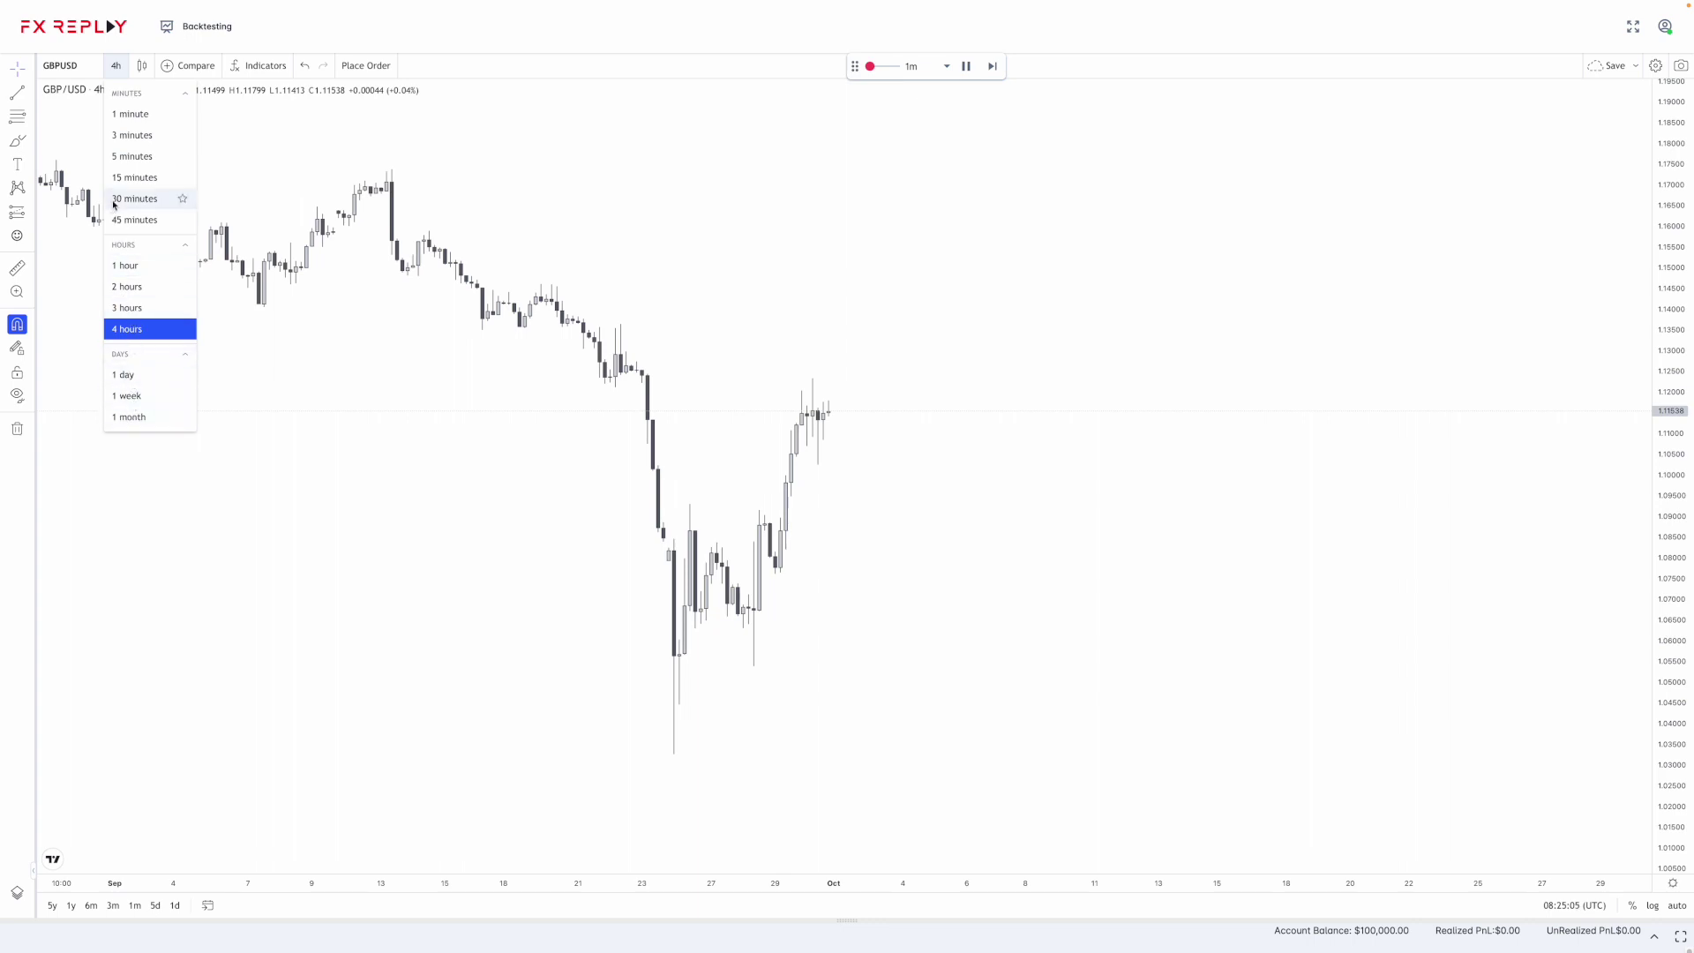
pyautogui.click(132, 177)
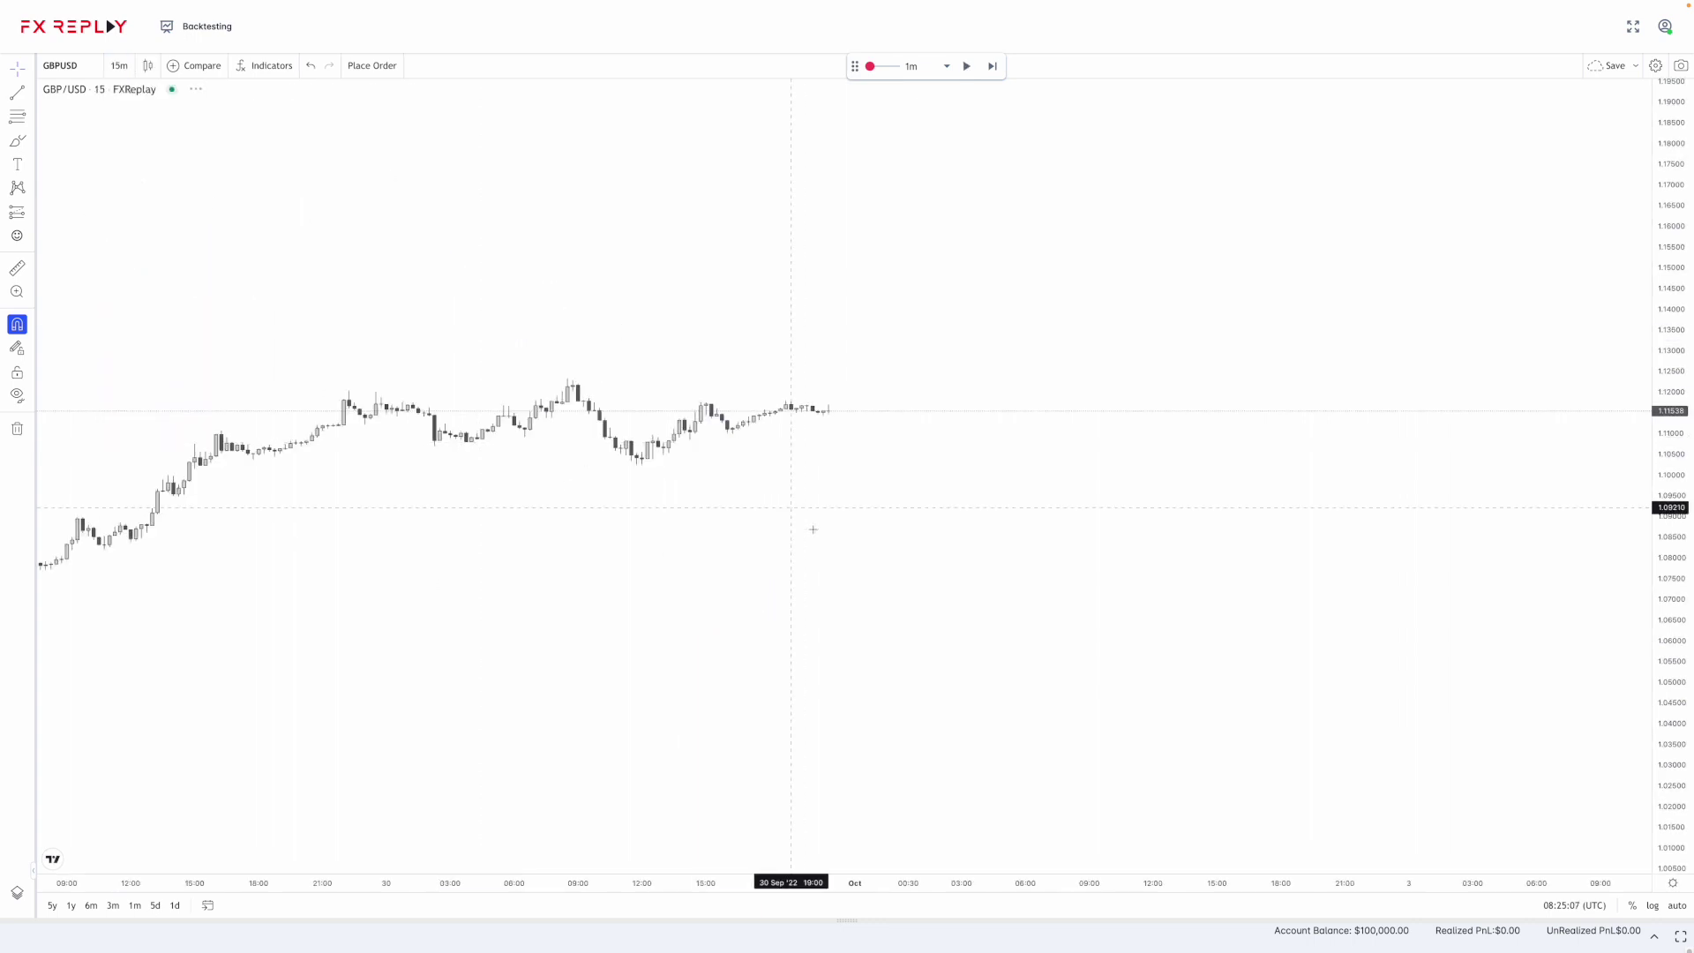
pyautogui.moveTo(1681, 717); pyautogui.dragTo(1681, 639)
pyautogui.scroll(3, 1280, 529)
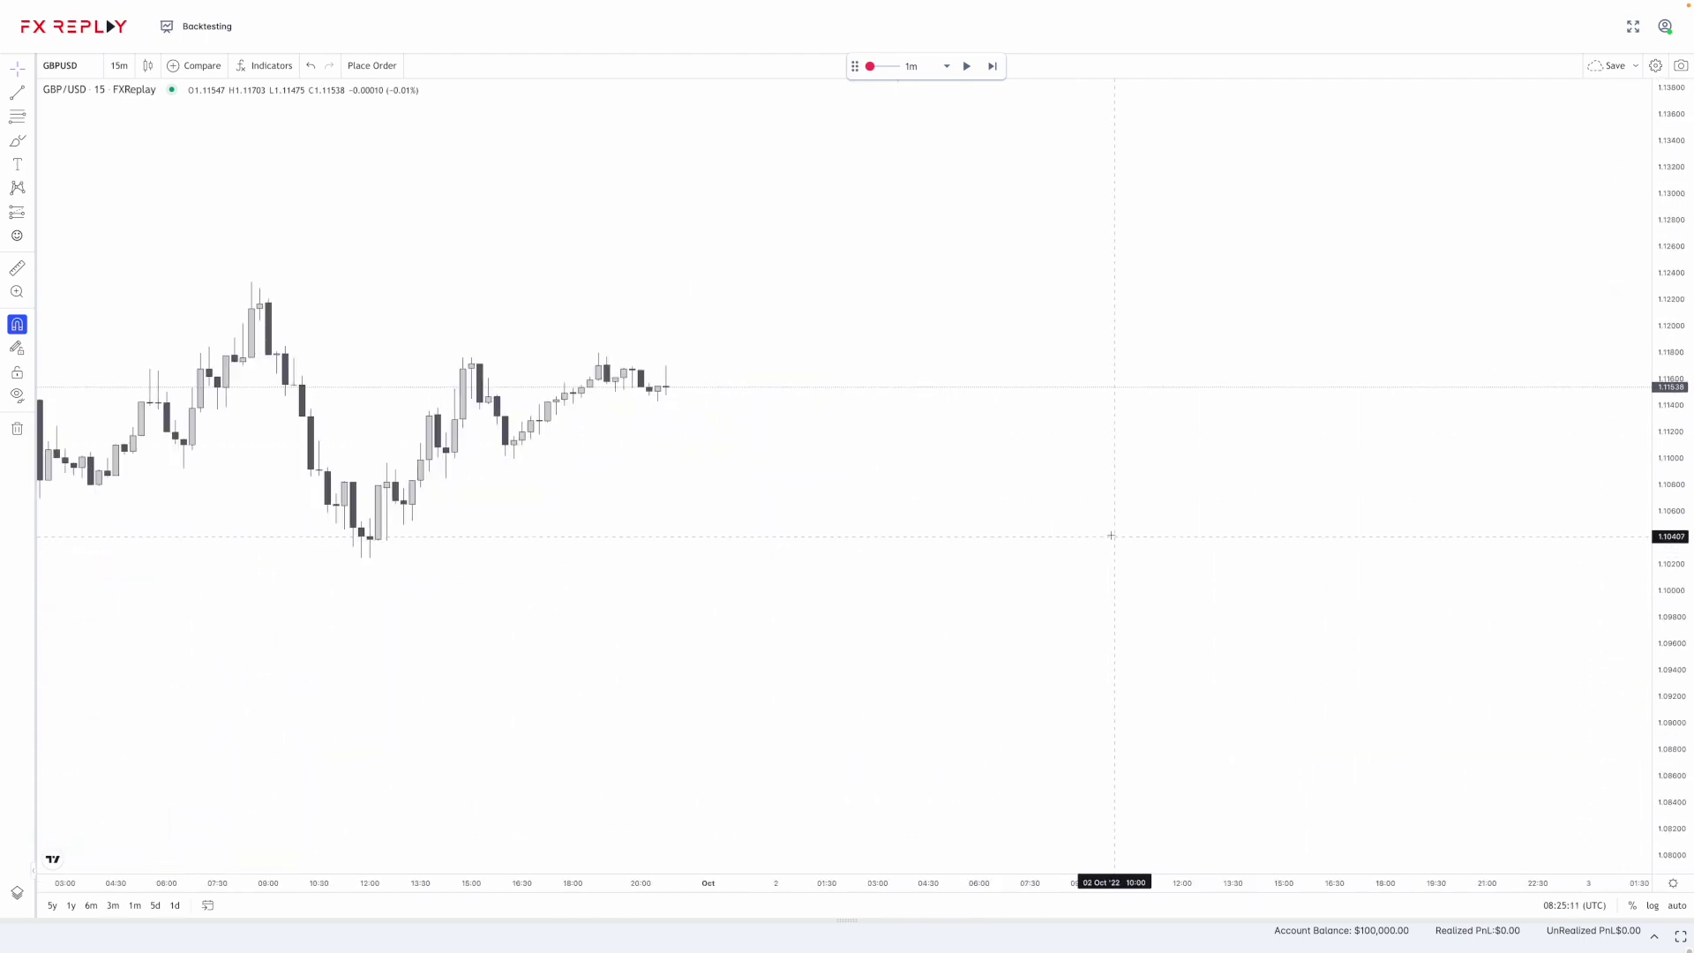
pyautogui.hscroll(-3, 1236, 600)
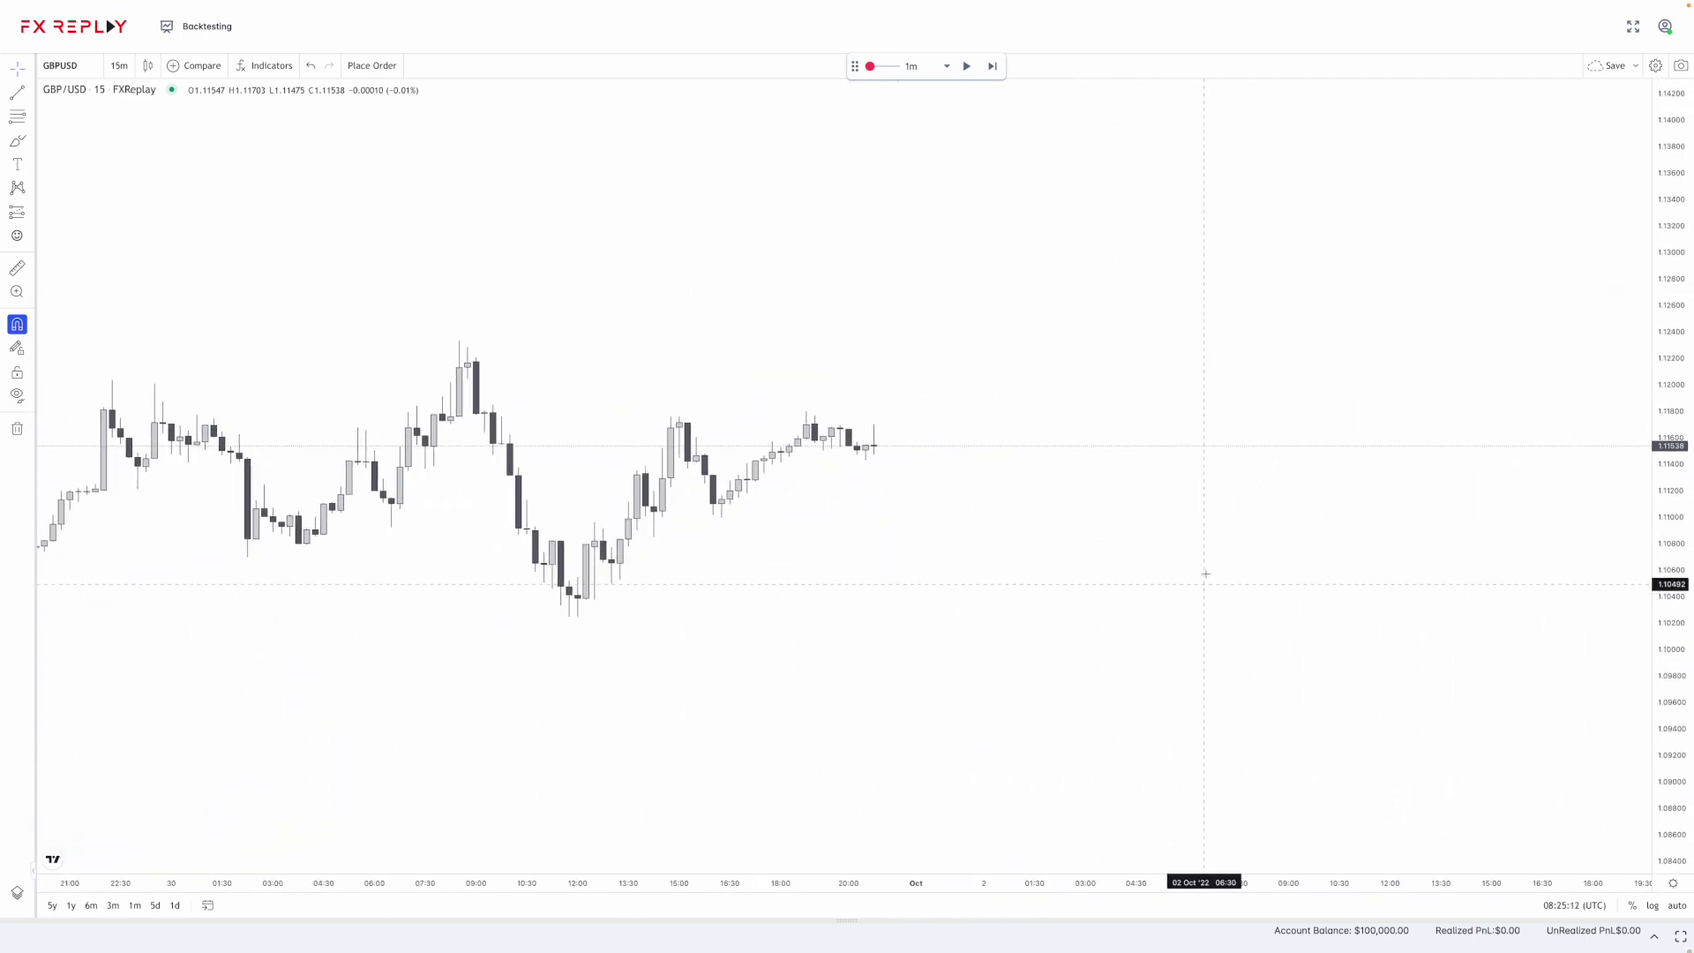
pyautogui.click(967, 66)
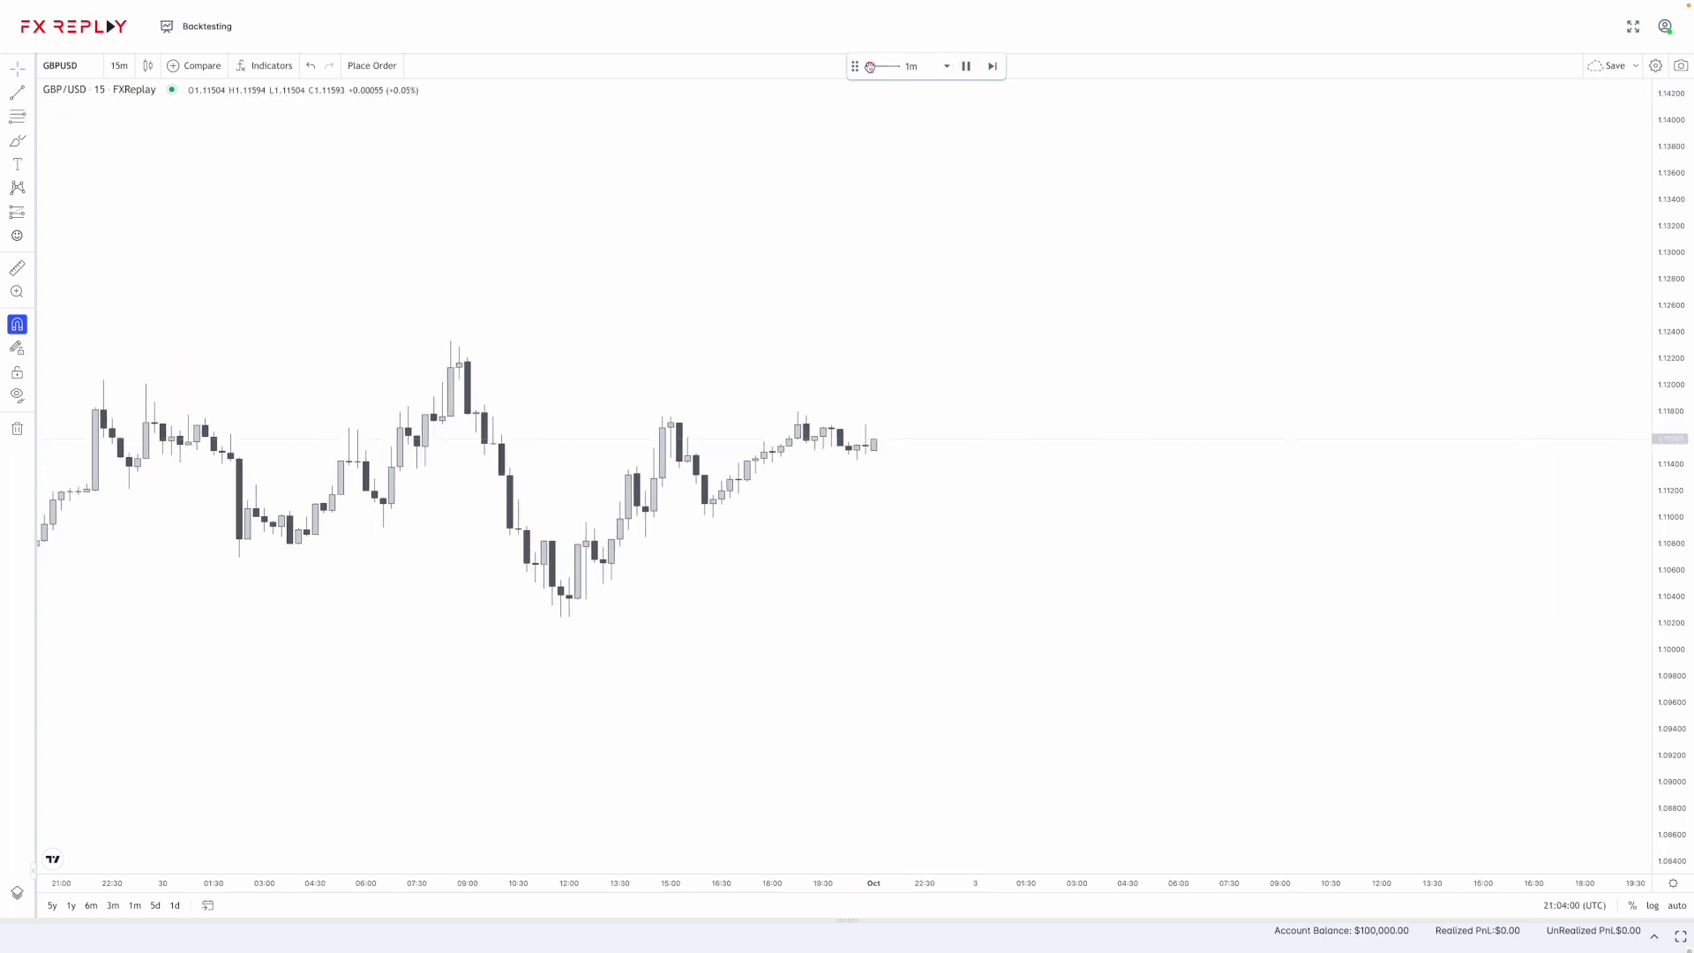
# Raise the replay speed to 5.5, then pause the replay
pyautogui.moveTo(880, 73); pyautogui.dragTo(897, 80)
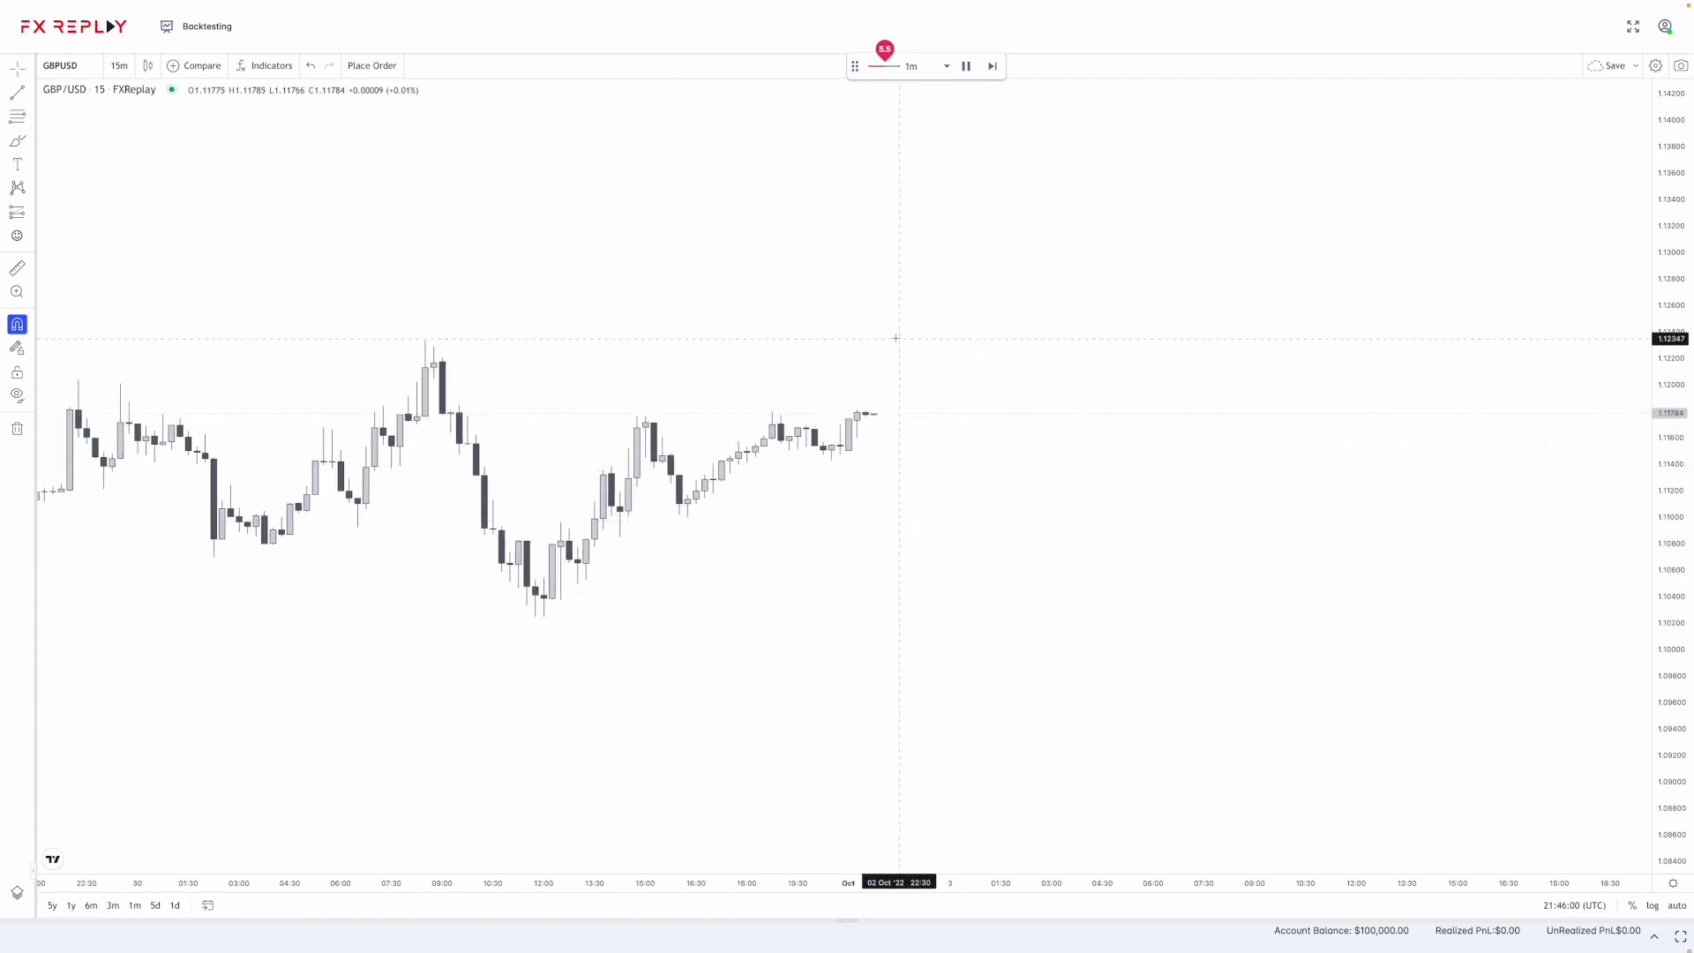
pyautogui.click(968, 68)
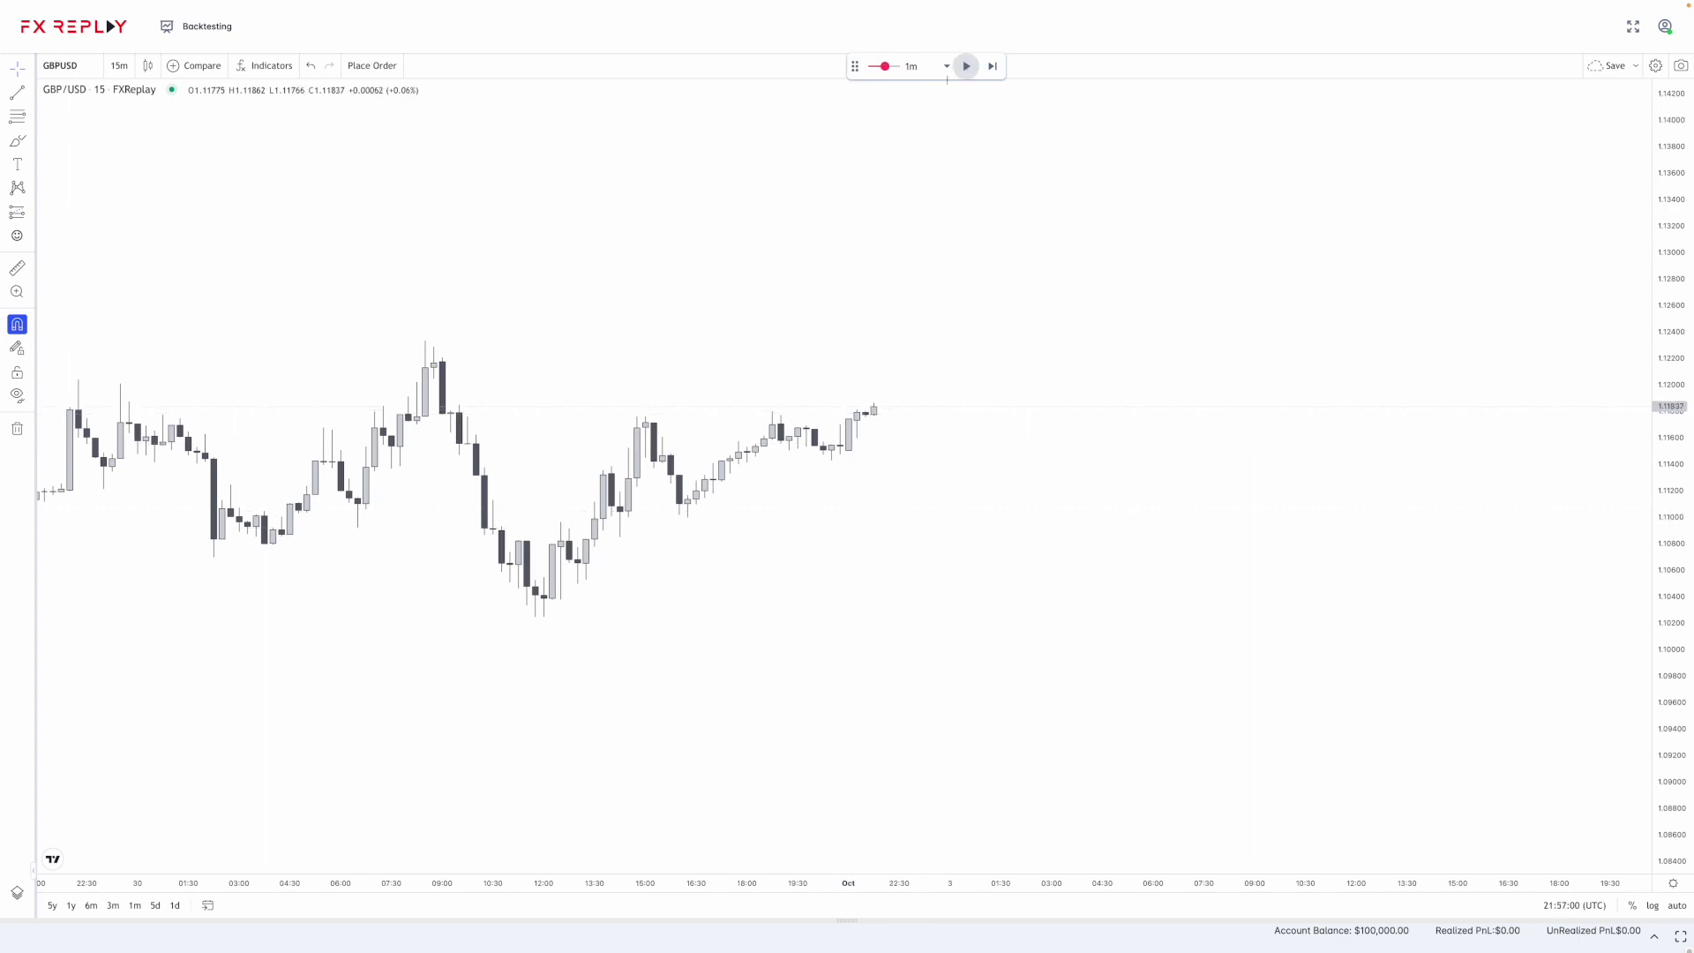
pyautogui.click(32, 145)
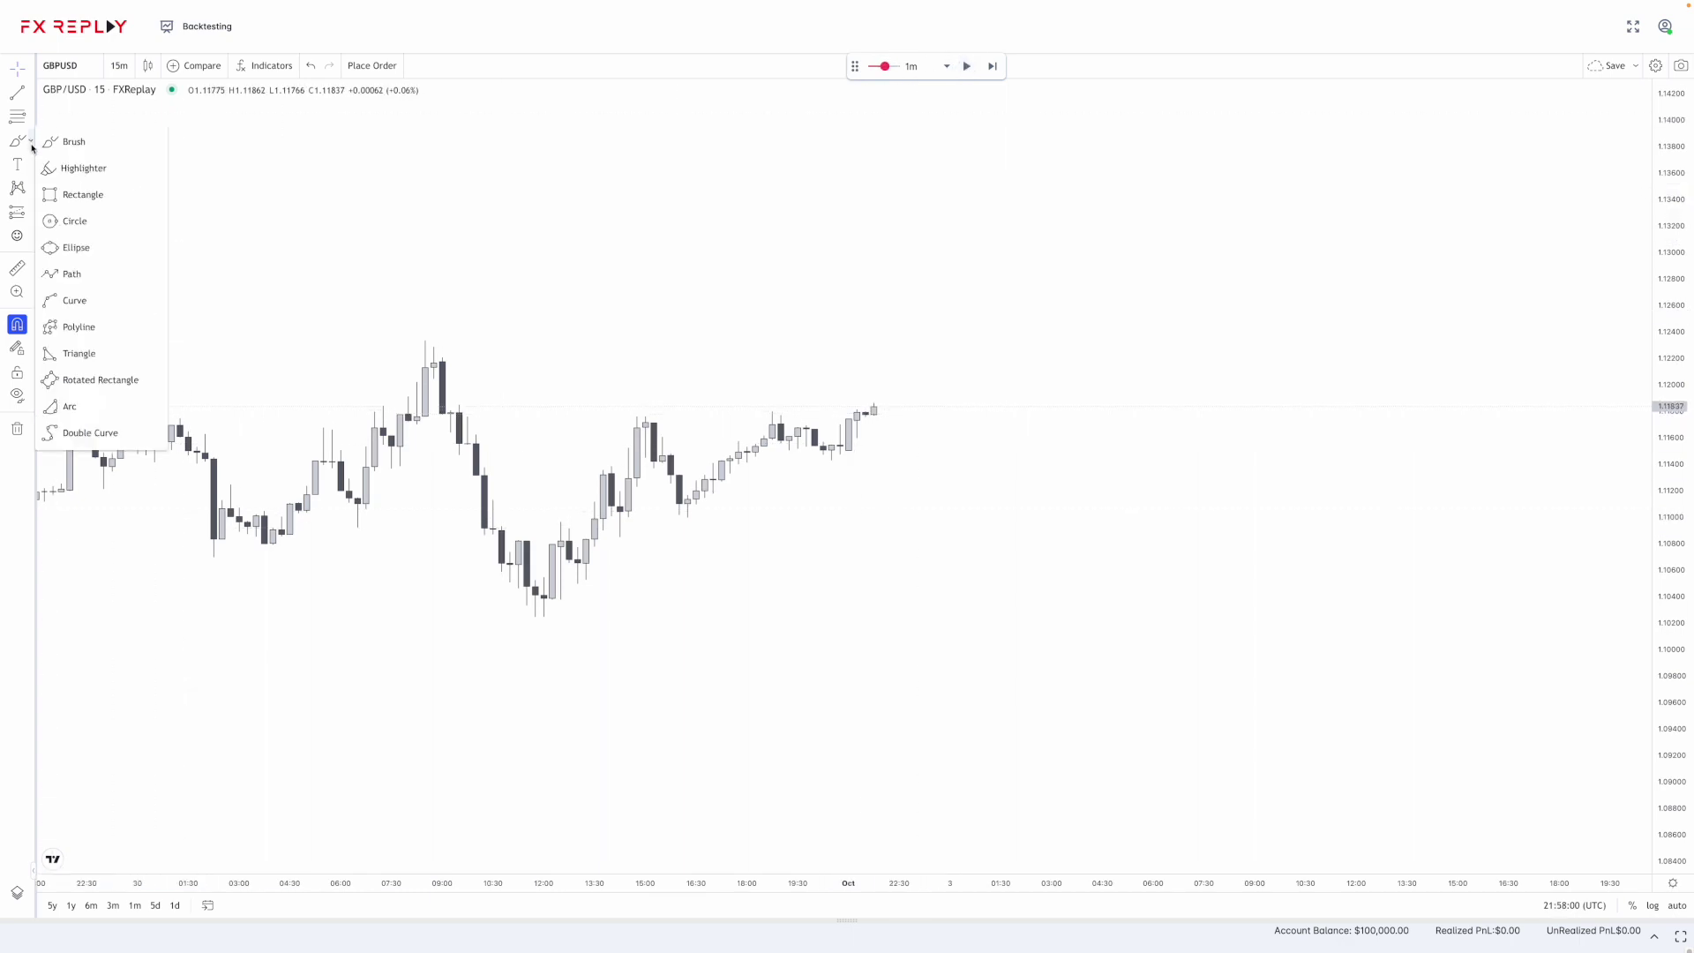
# Draw two price-zone rectangles, one at the pullback low and one at a lower candle
pyautogui.click(81, 194)
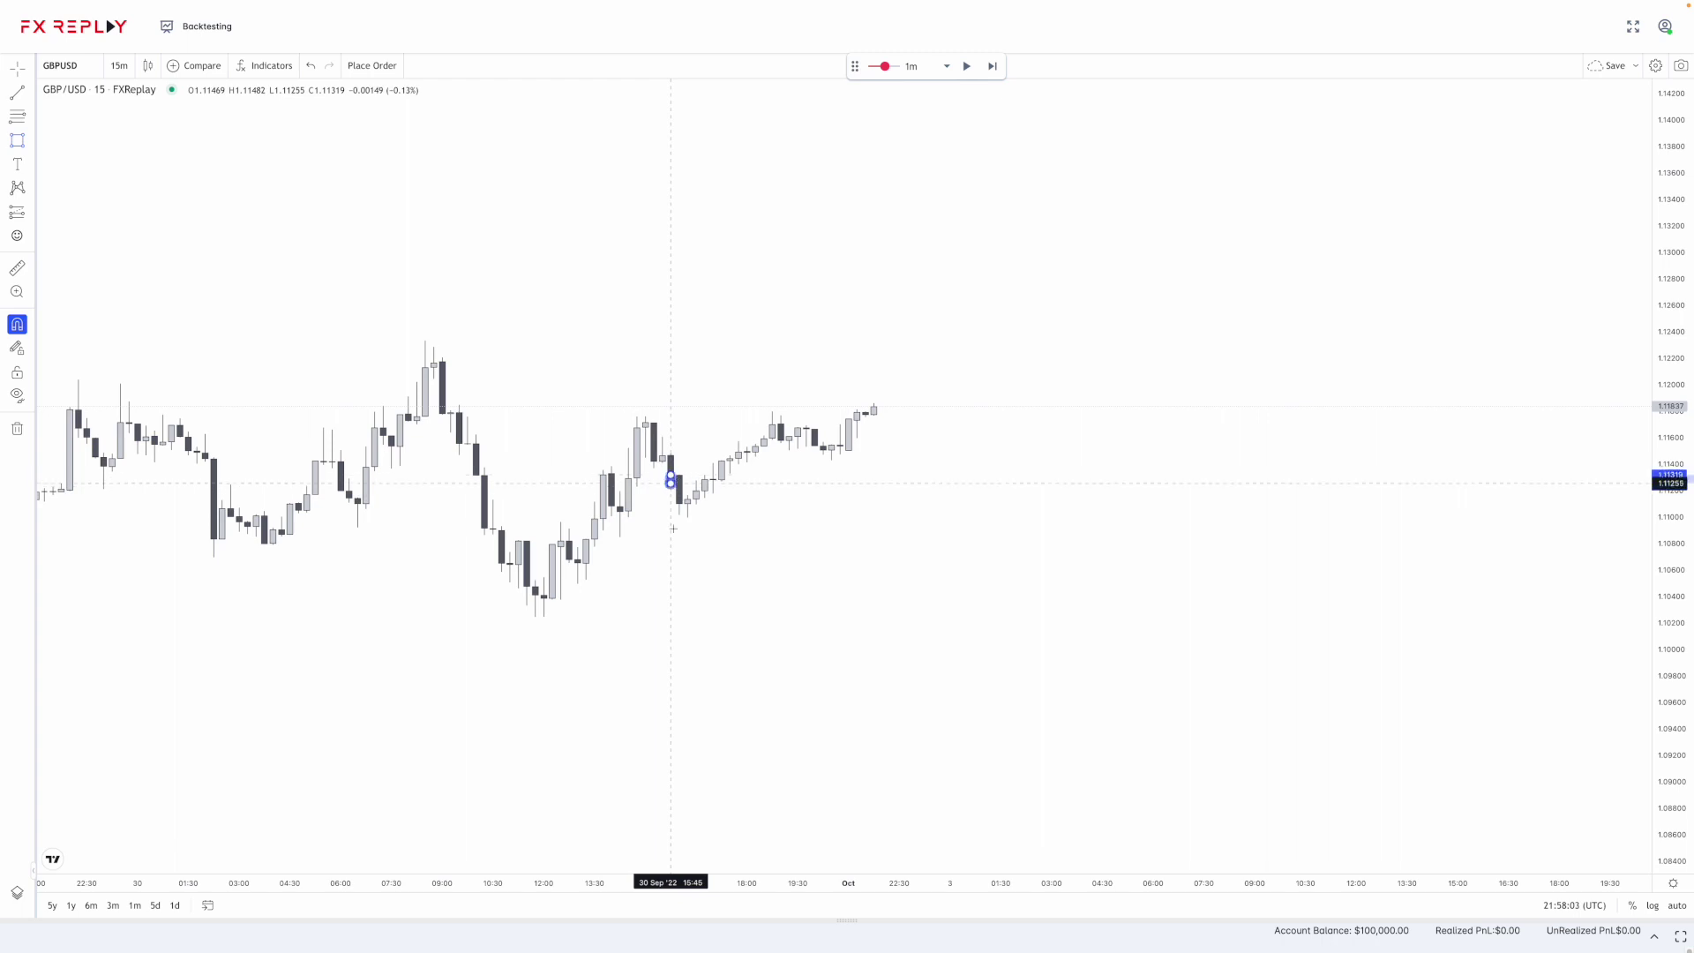
pyautogui.click(672, 475)
pyautogui.click(1059, 515)
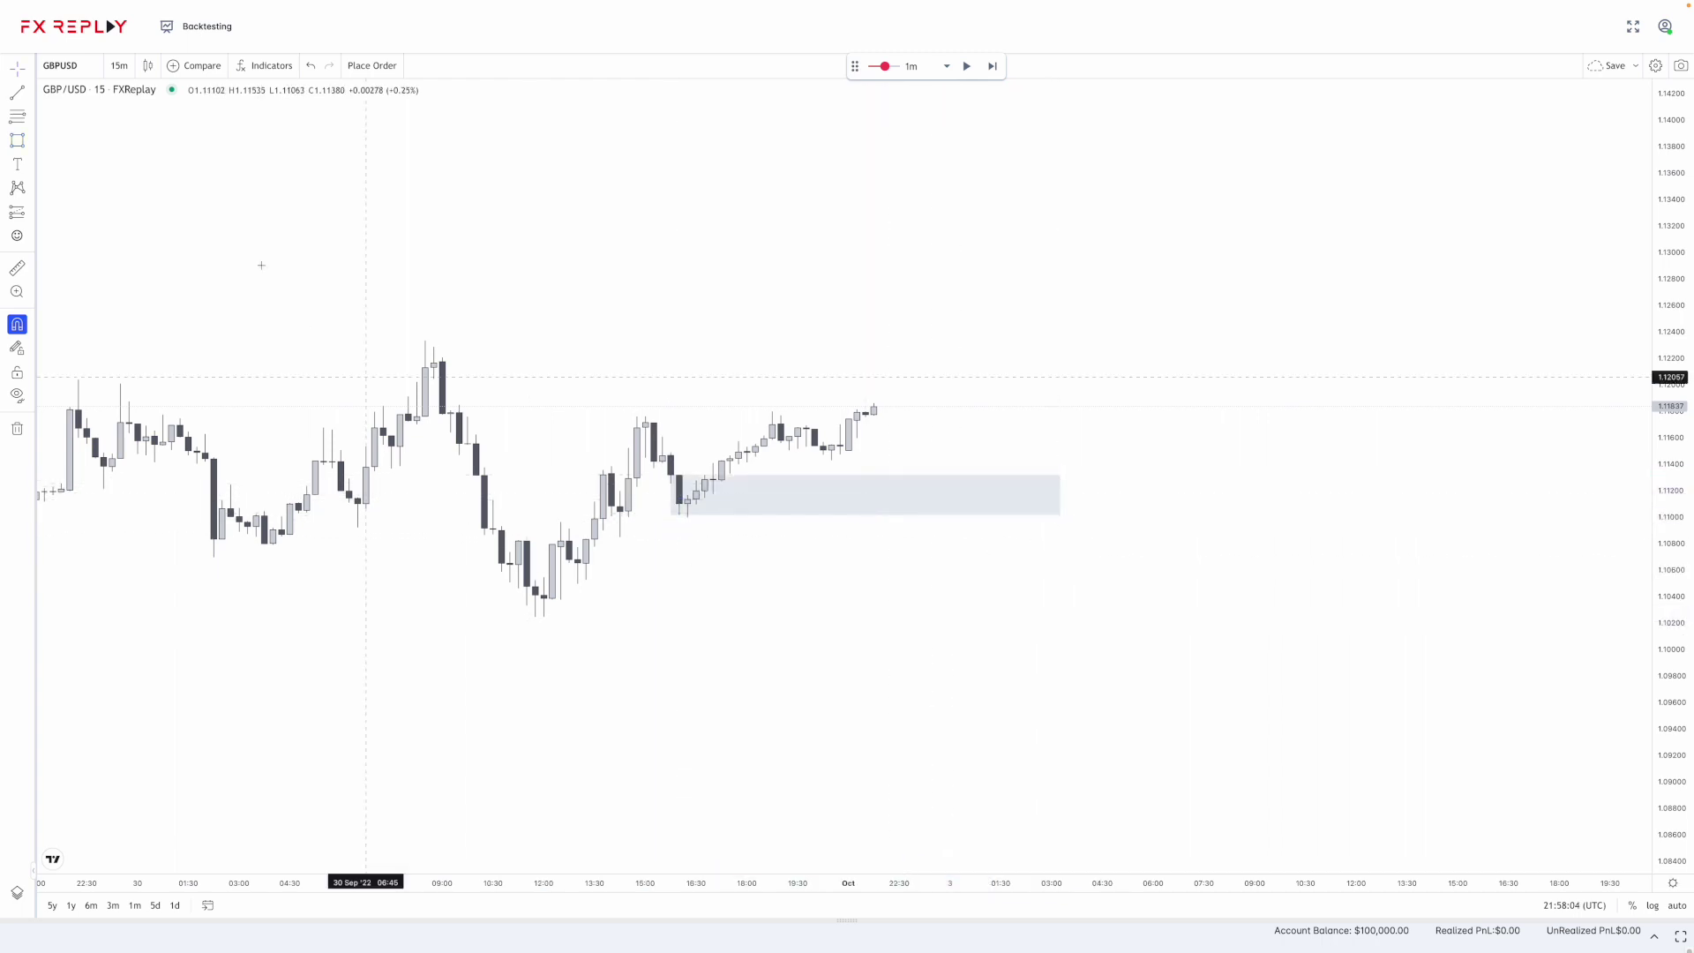
pyautogui.click(18, 144)
pyautogui.click(586, 540)
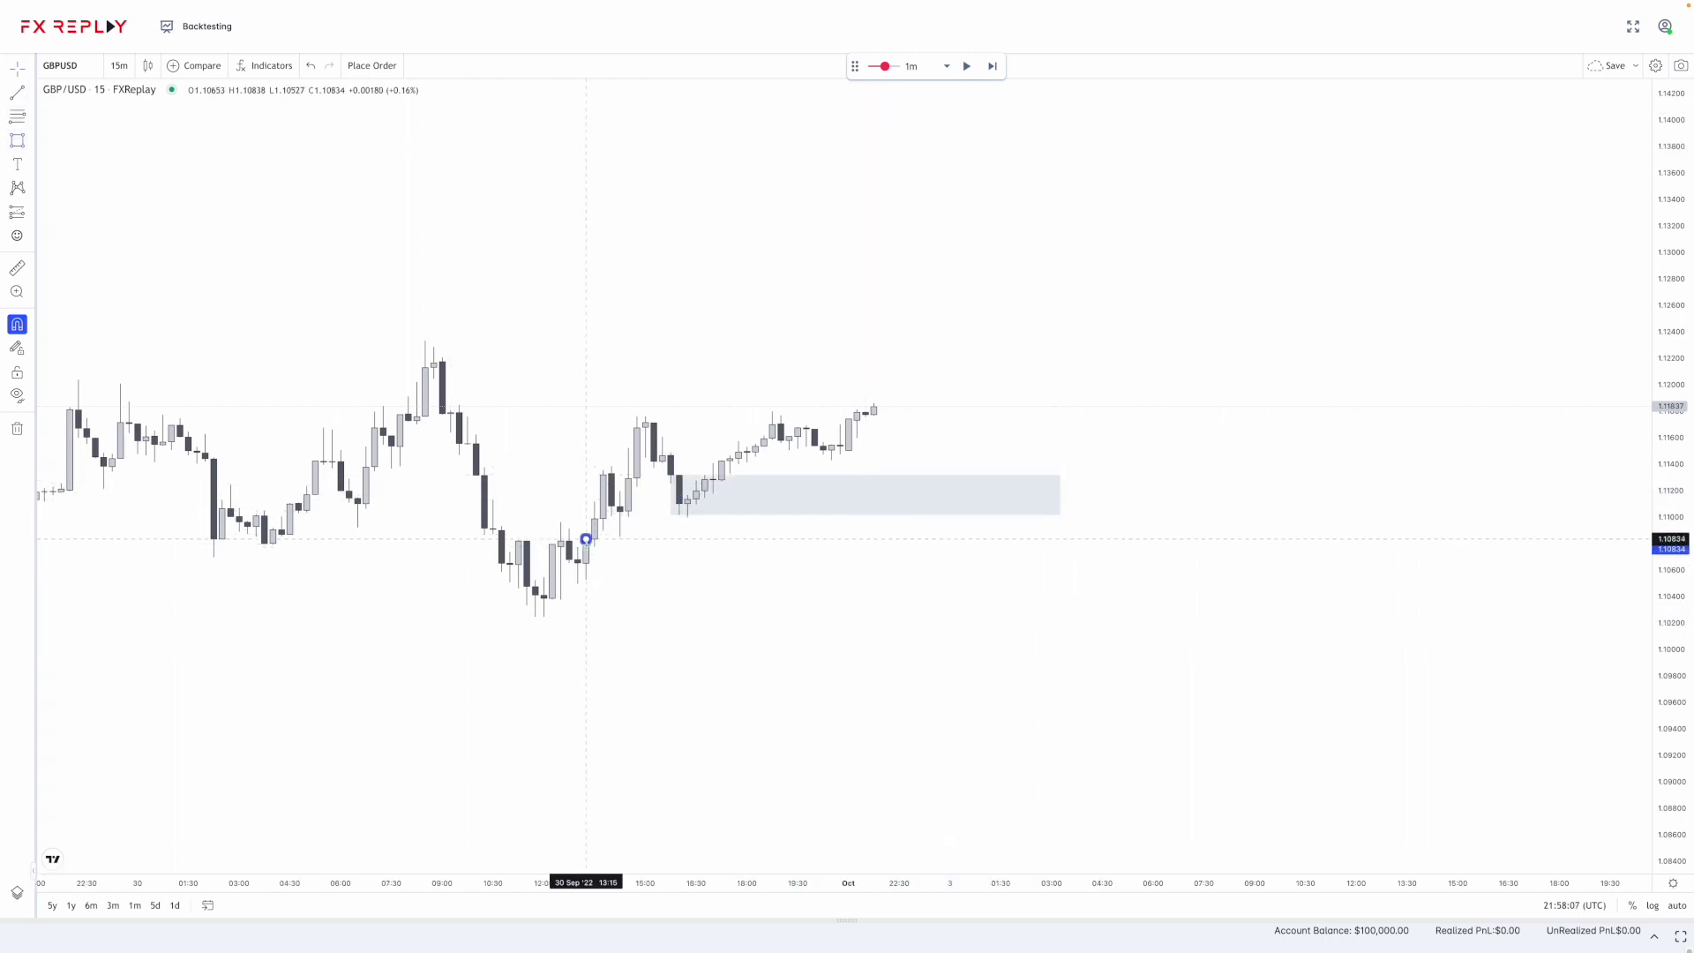
pyautogui.click(587, 579)
pyautogui.moveTo(587, 559); pyautogui.dragTo(951, 564)
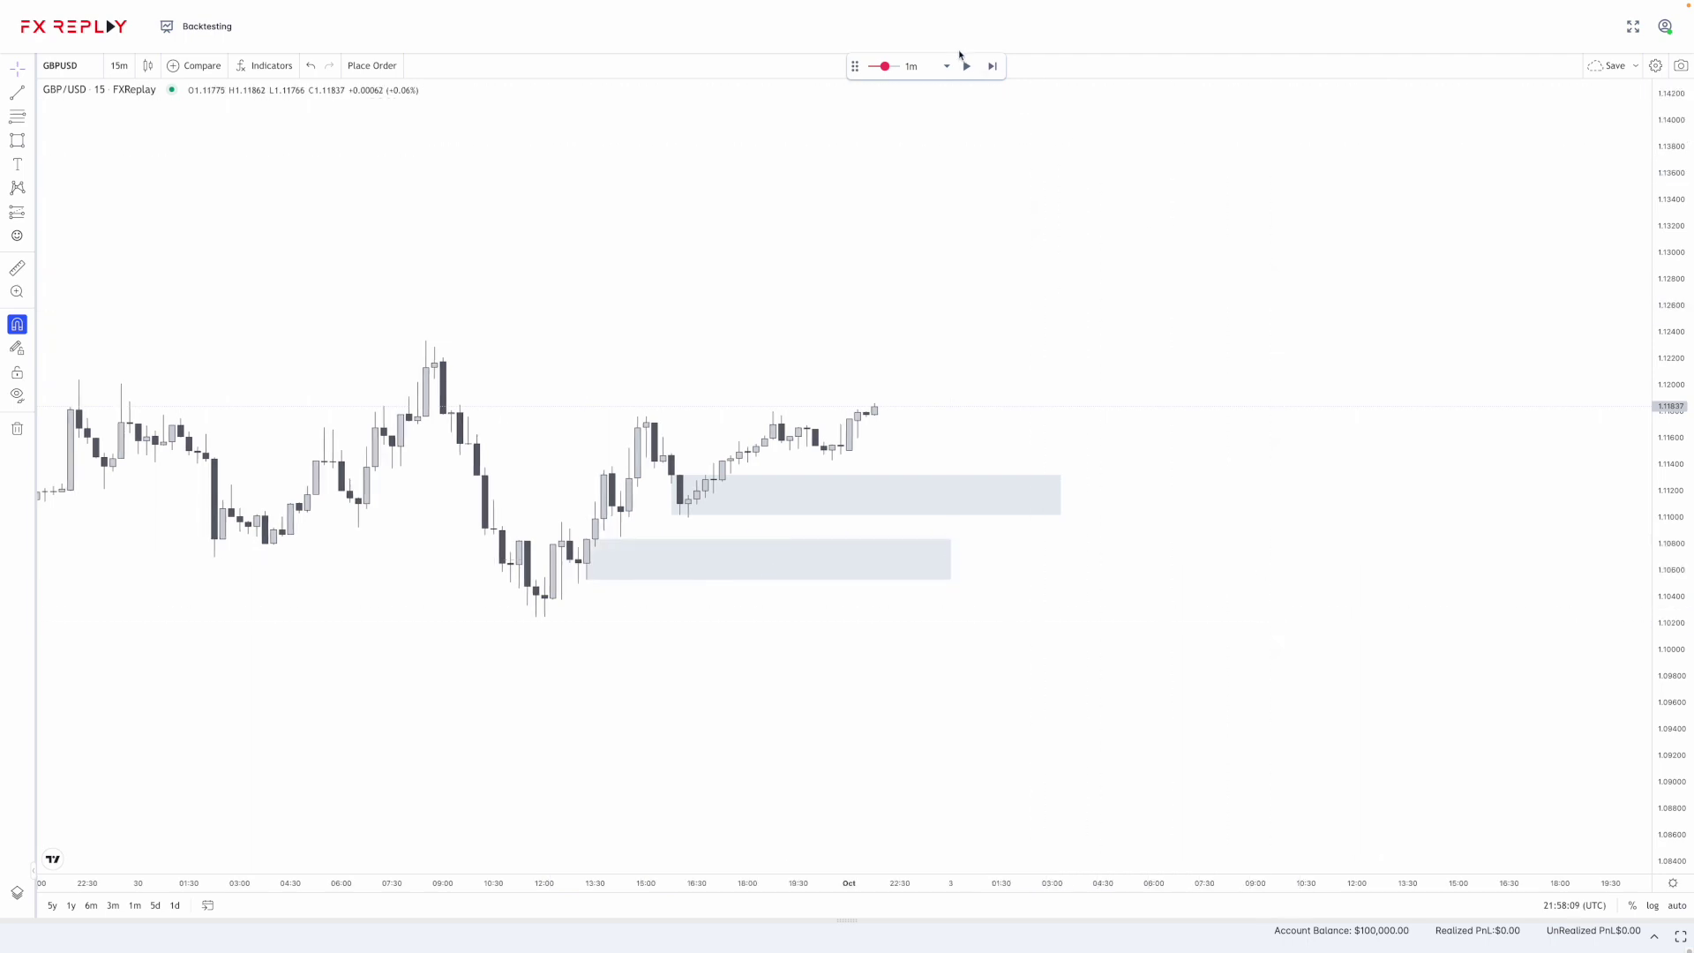
# Advance the replay a few bars, then delete both zone rectangles
pyautogui.click(968, 67)
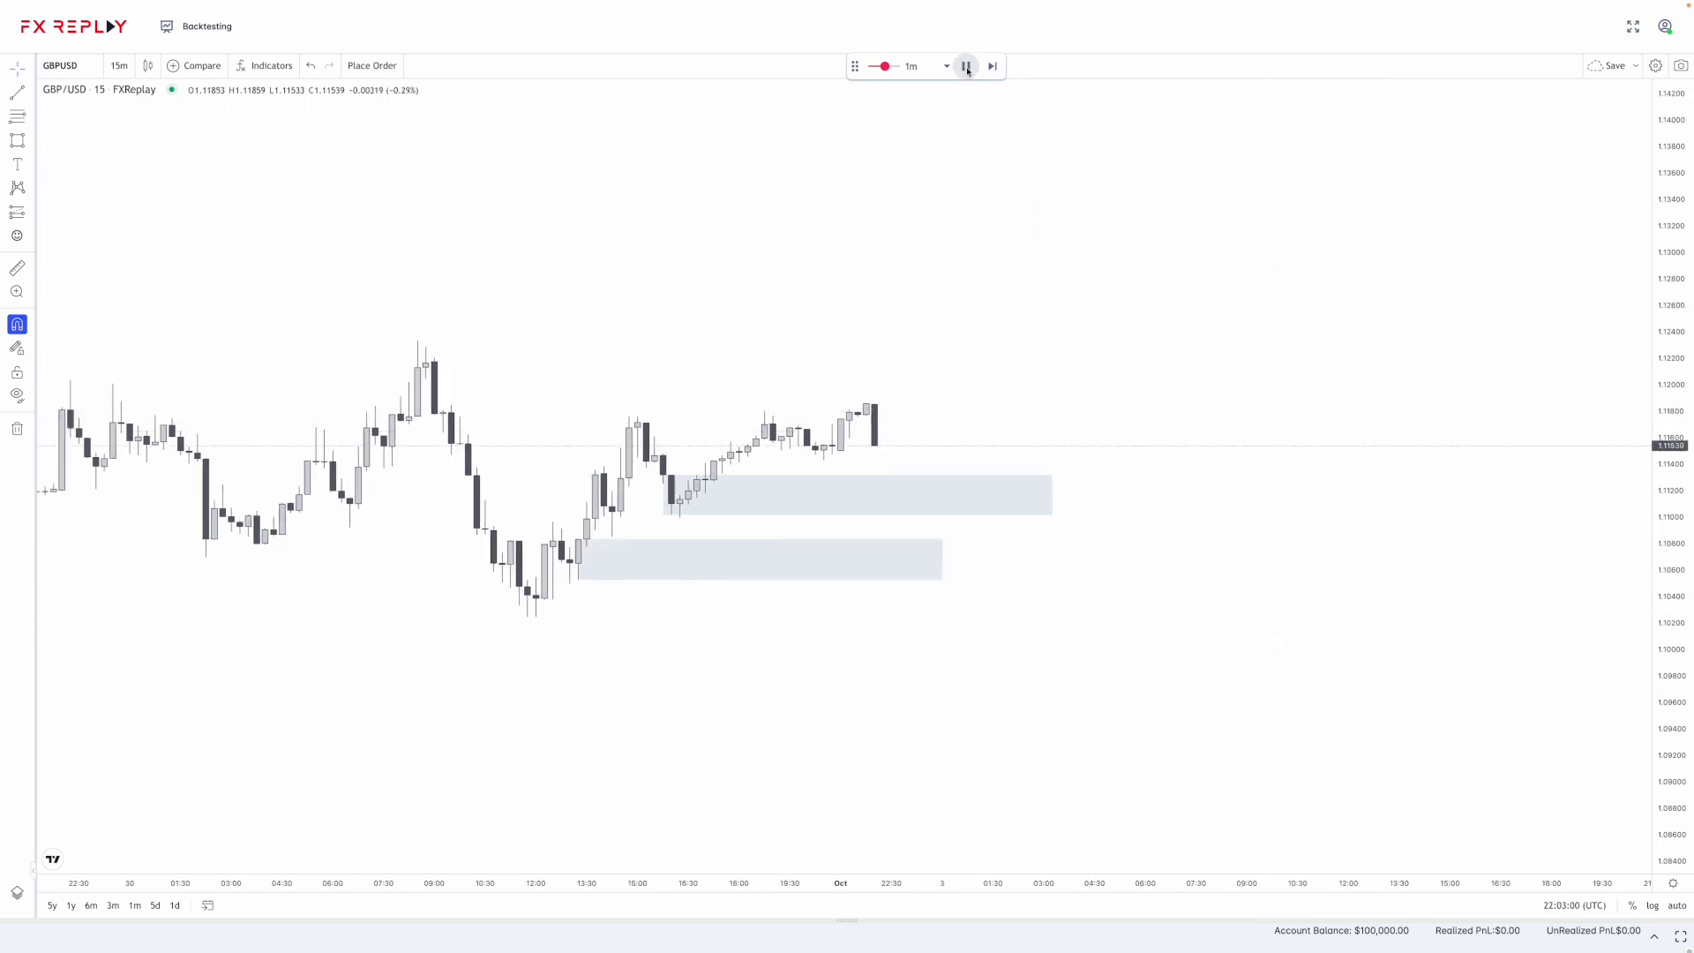
pyautogui.click(968, 67)
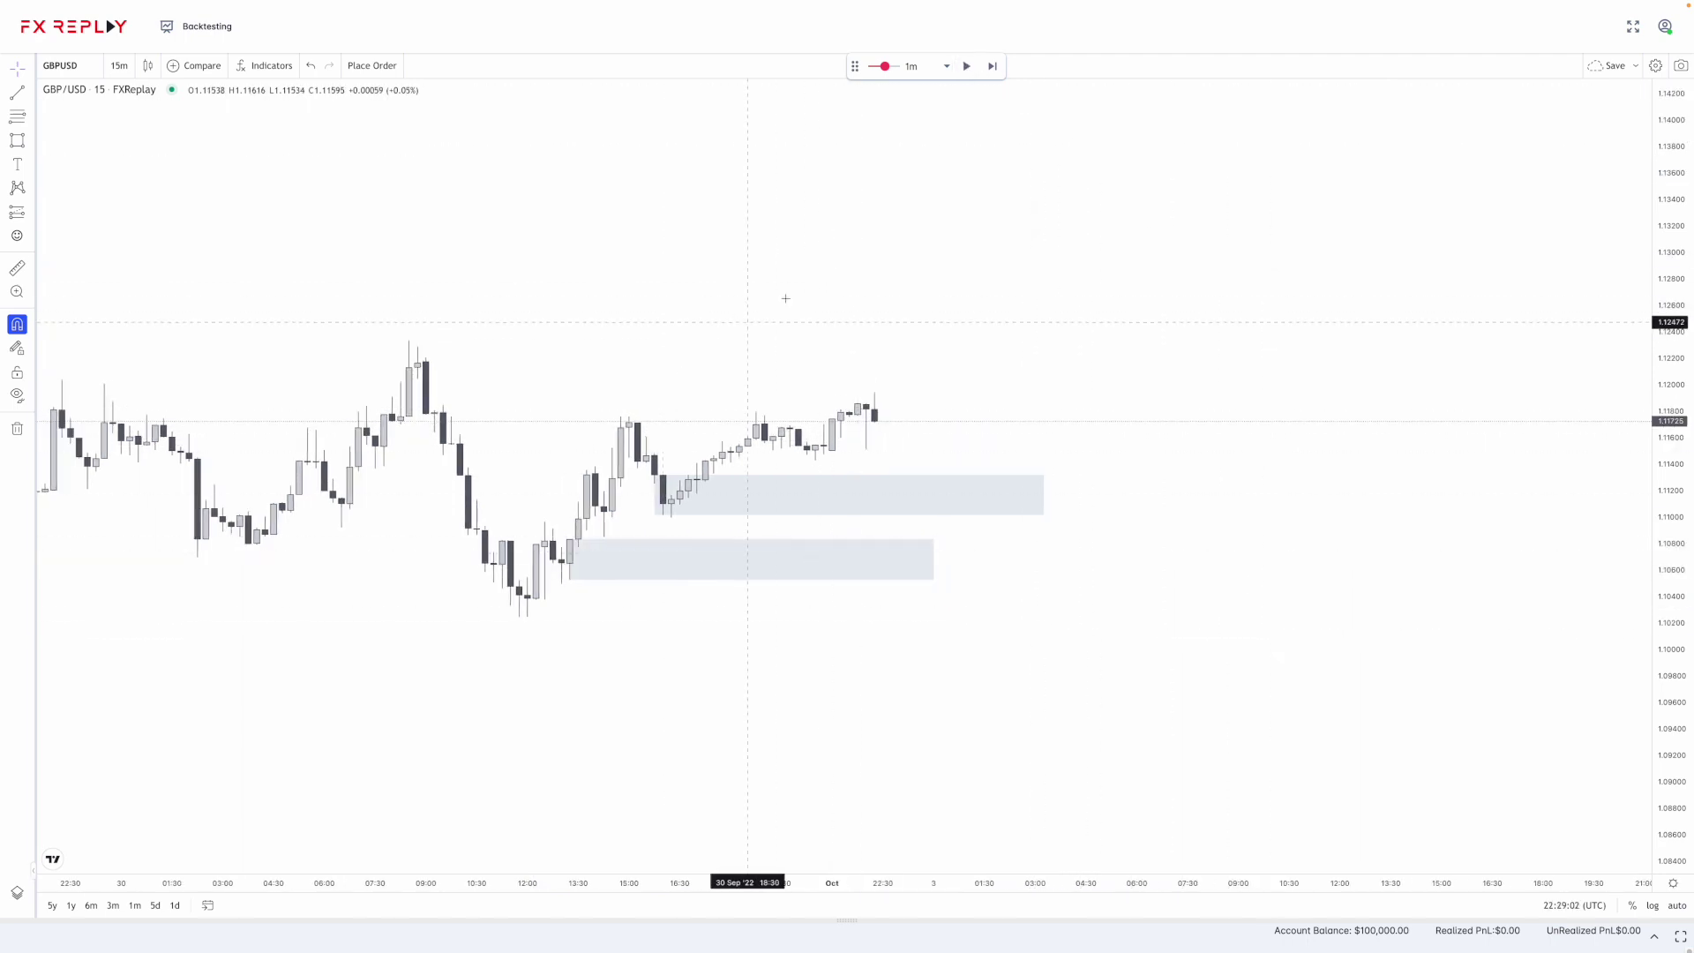
pyautogui.click(950, 477)
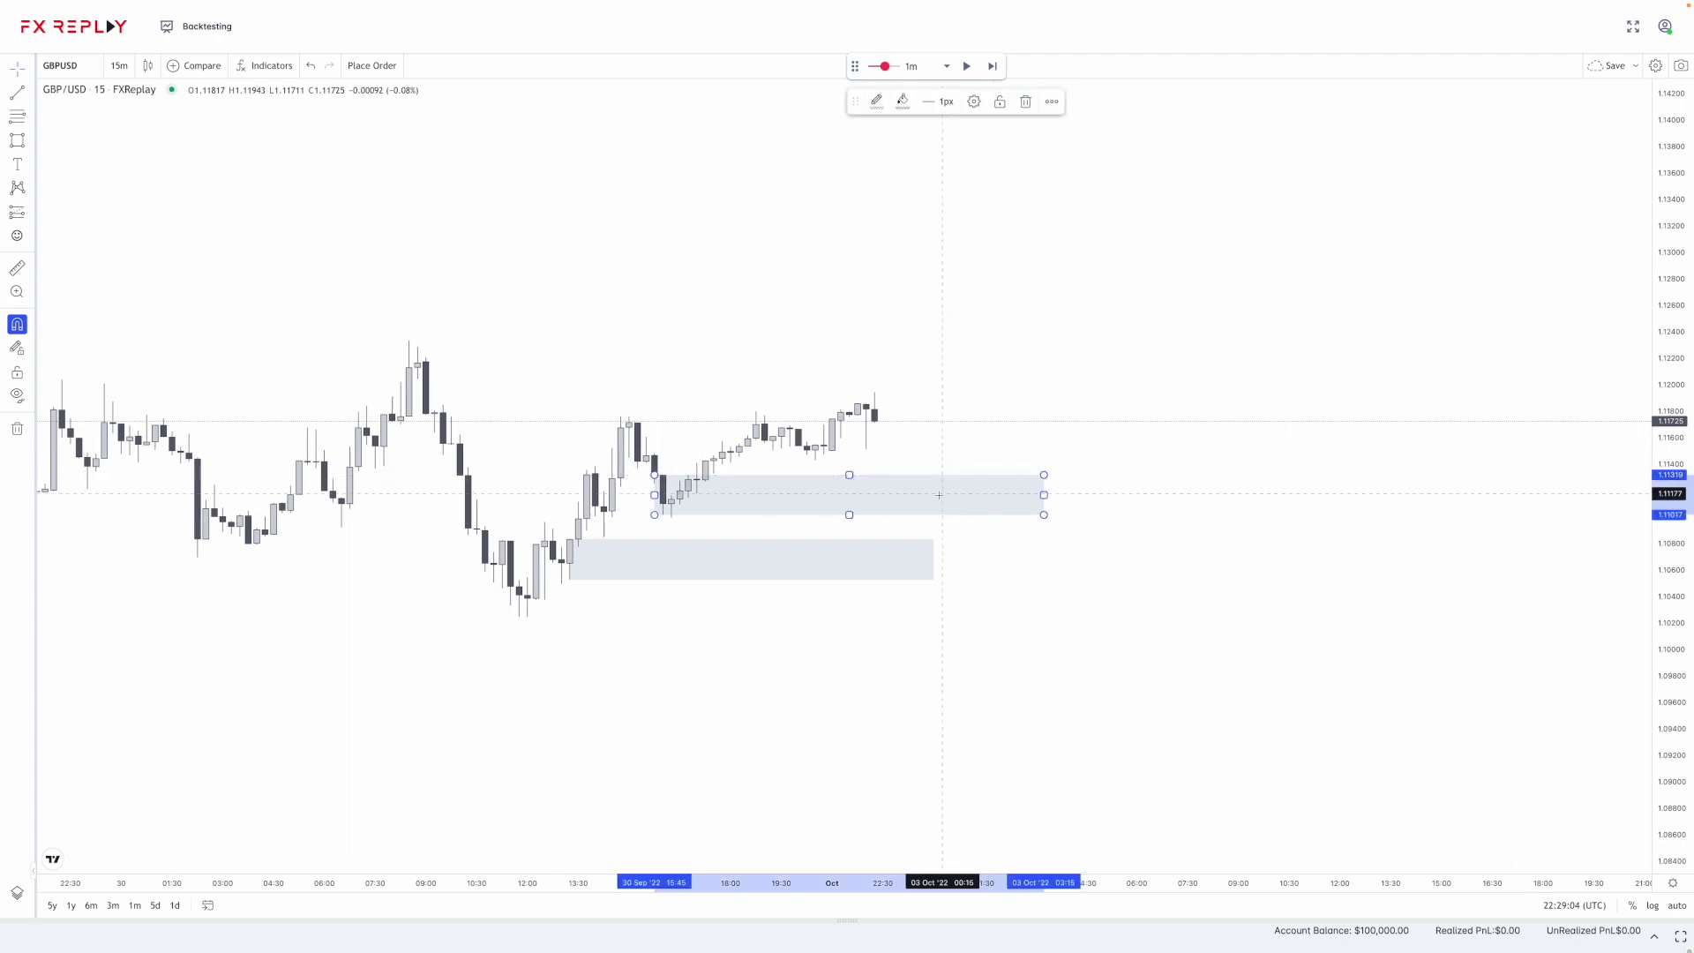
pyautogui.press('Delete')
pyautogui.click(874, 544)
pyautogui.press('Delete')
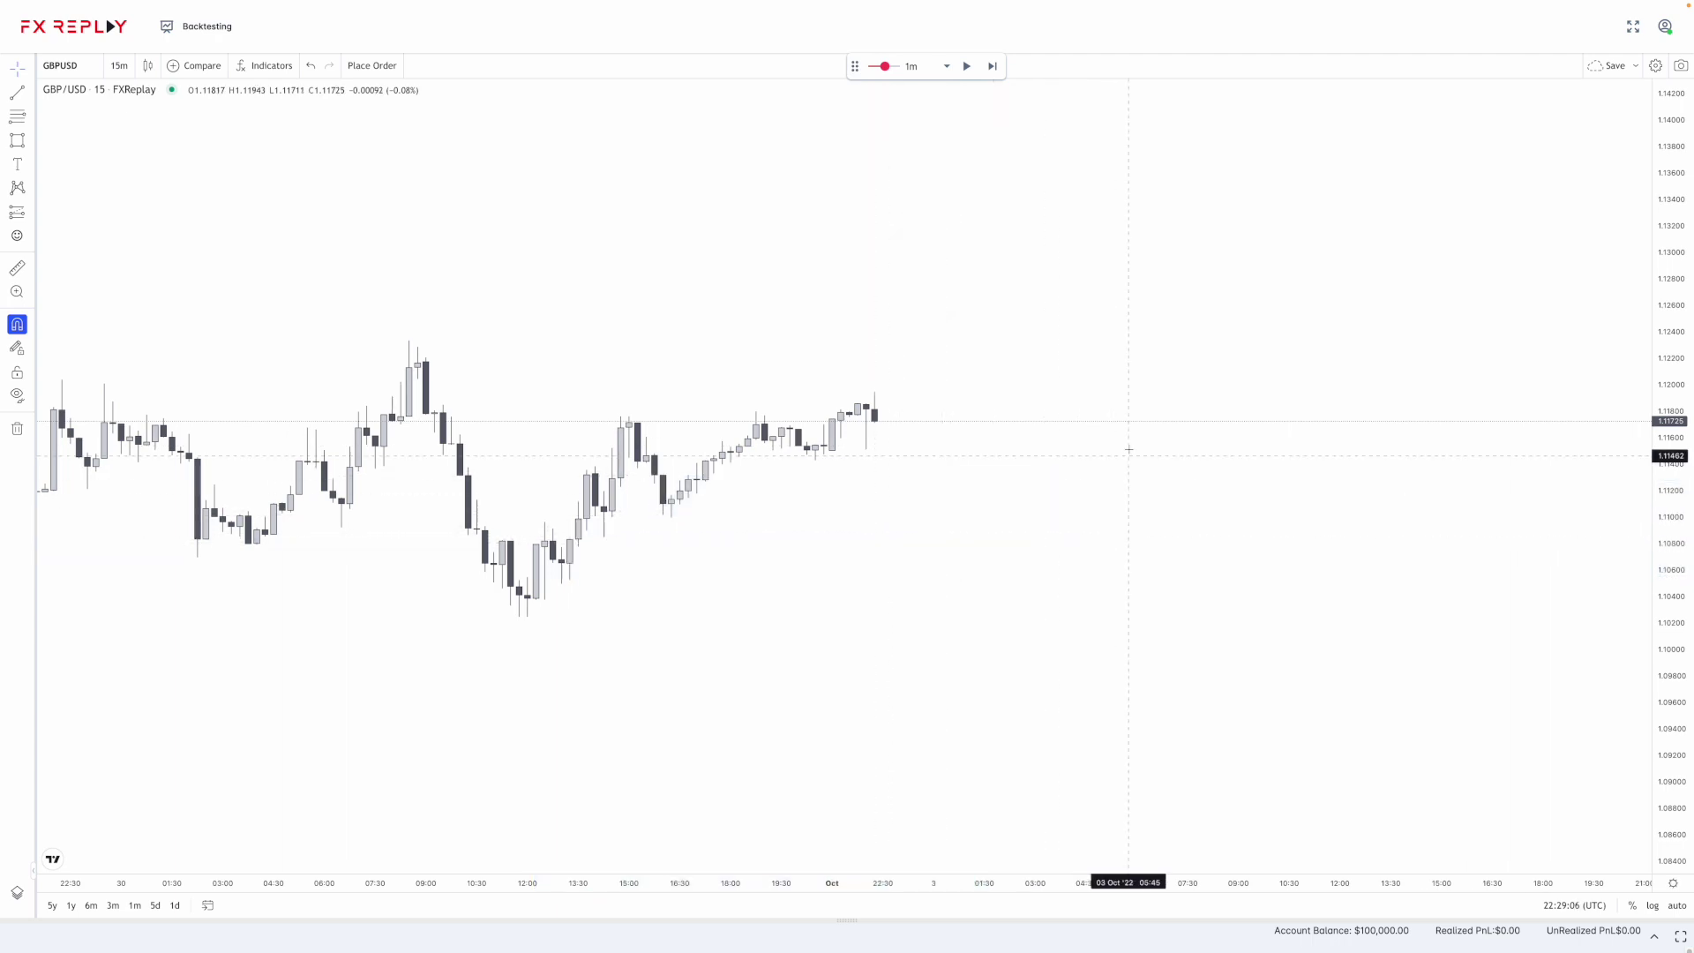
pyautogui.moveTo(1127, 450); pyautogui.dragTo(1086, 511)
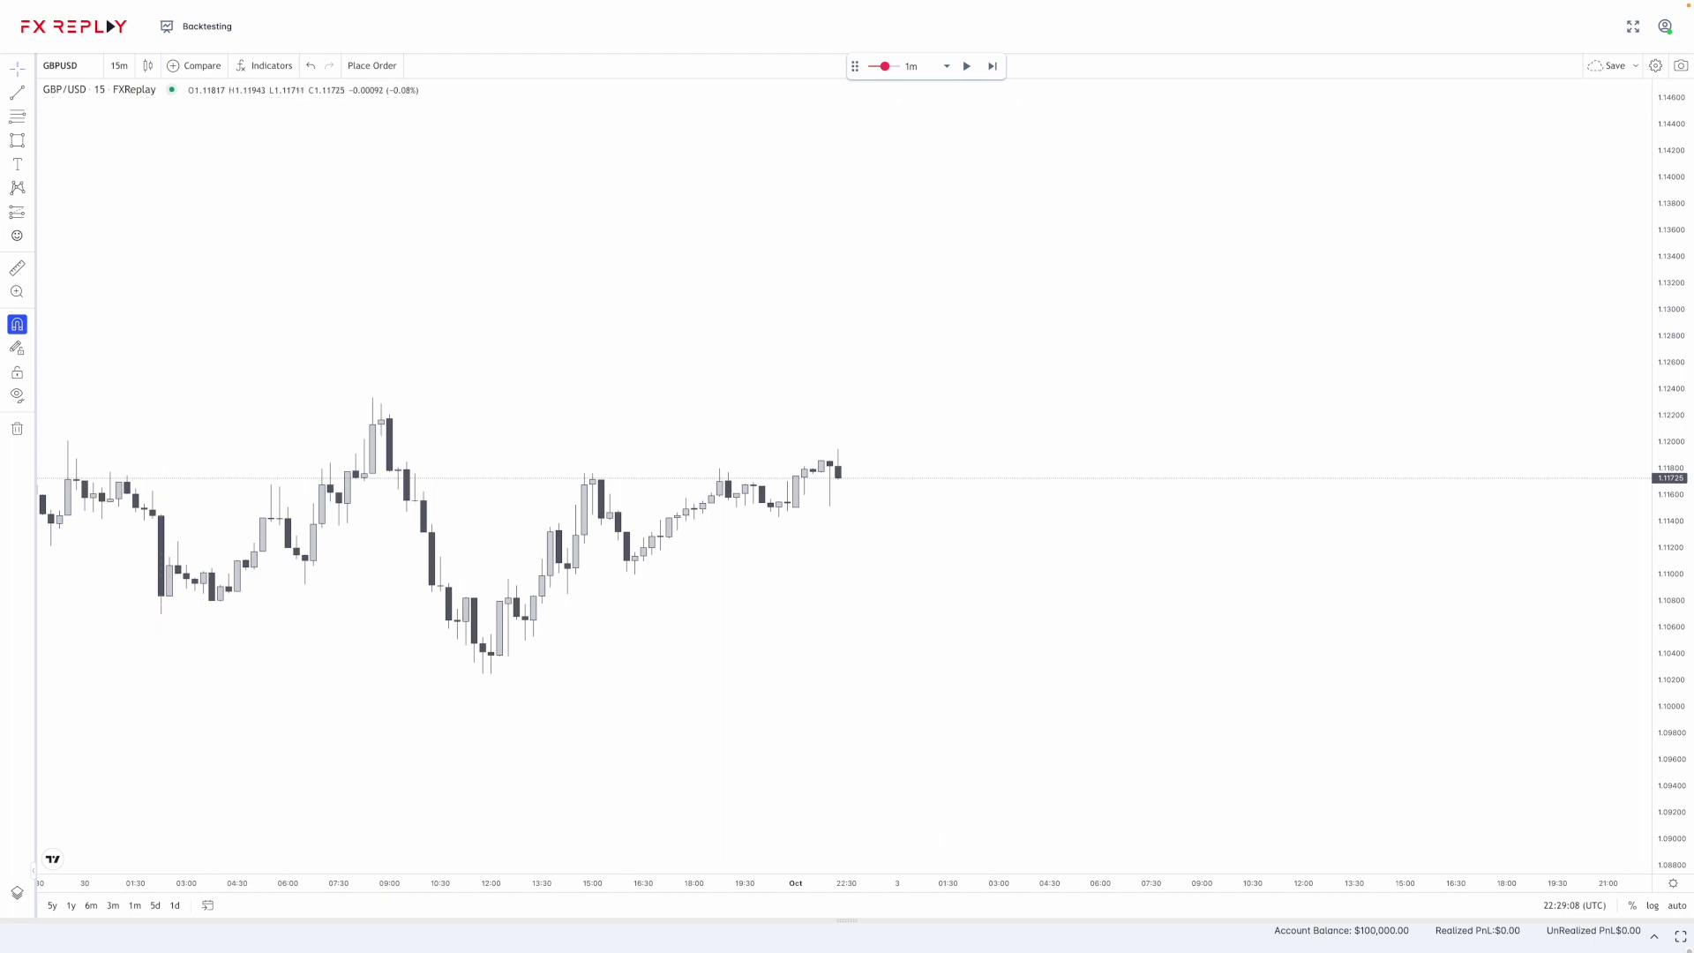
# Place a short-position tool on the latest candle, raising the stop and lowering the target to about 1.93 R:R
pyautogui.click(30, 214)
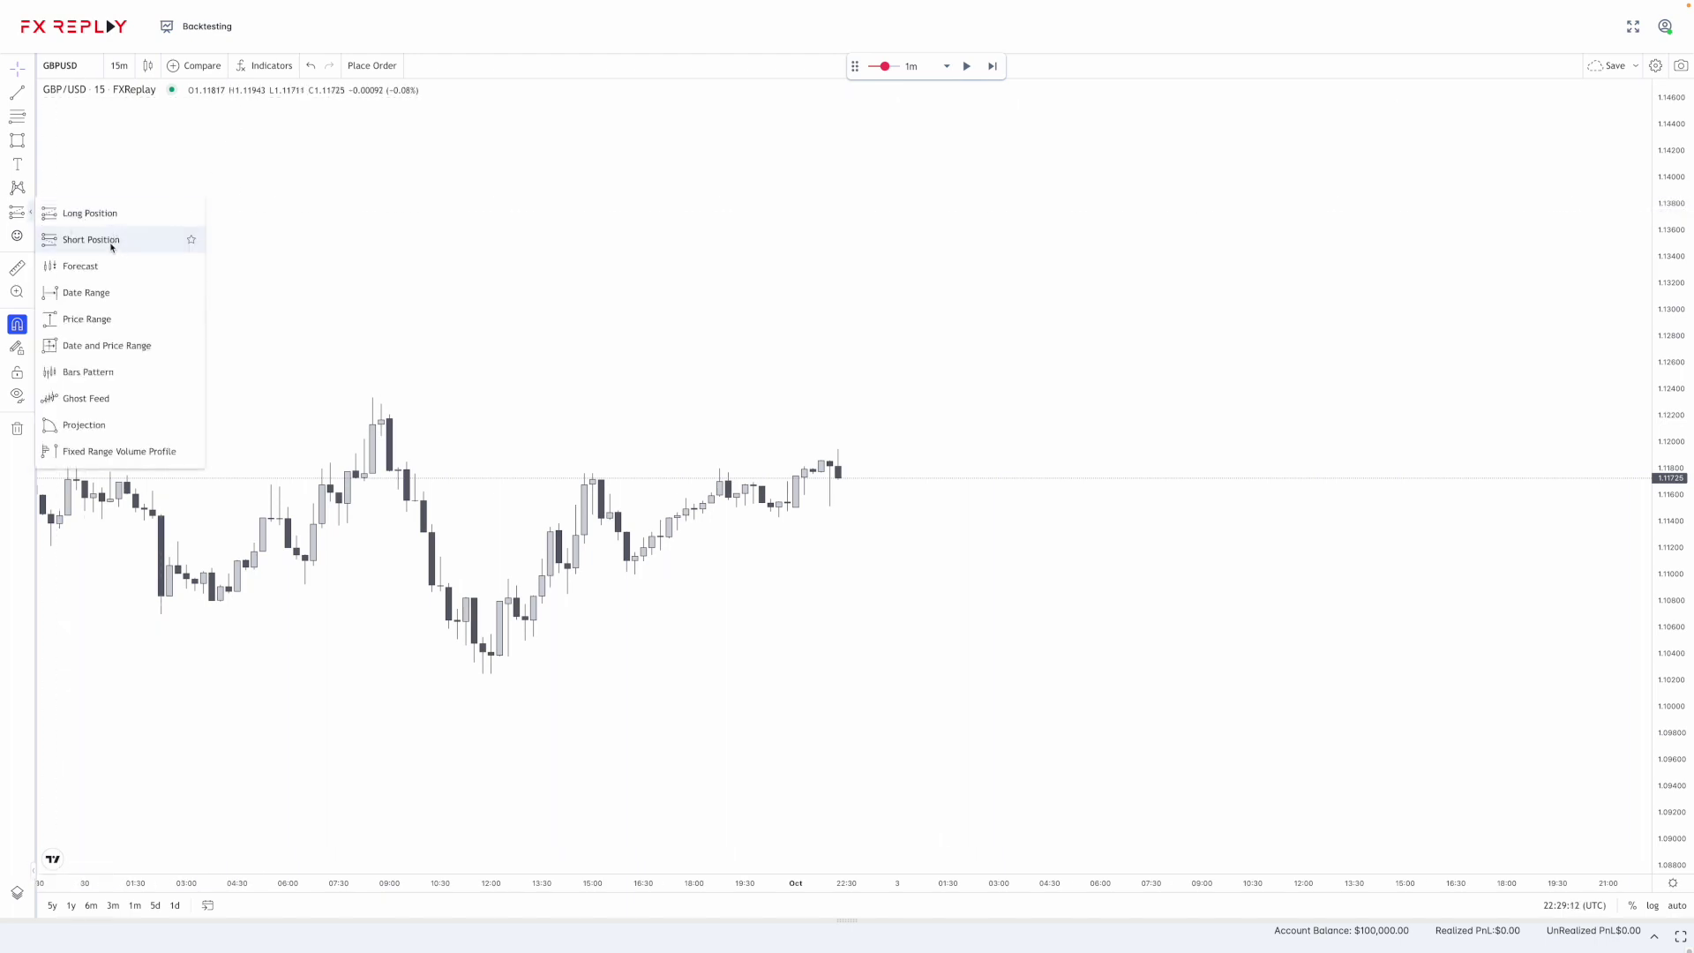
pyautogui.click(111, 247)
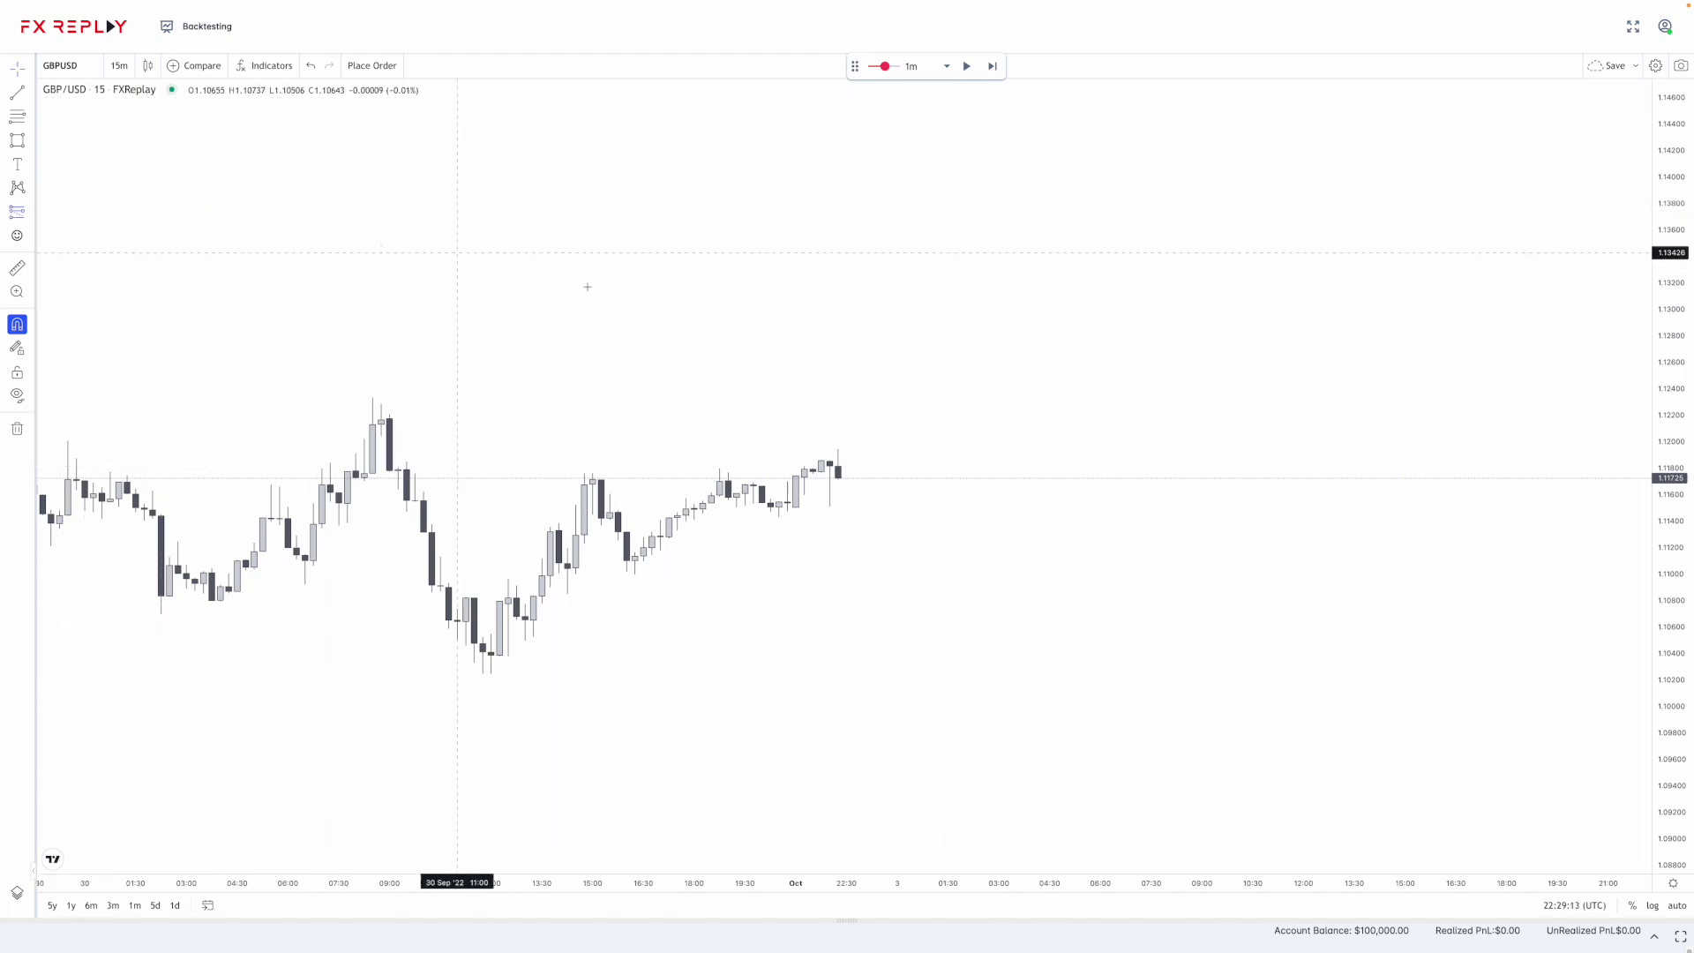
pyautogui.click(846, 484)
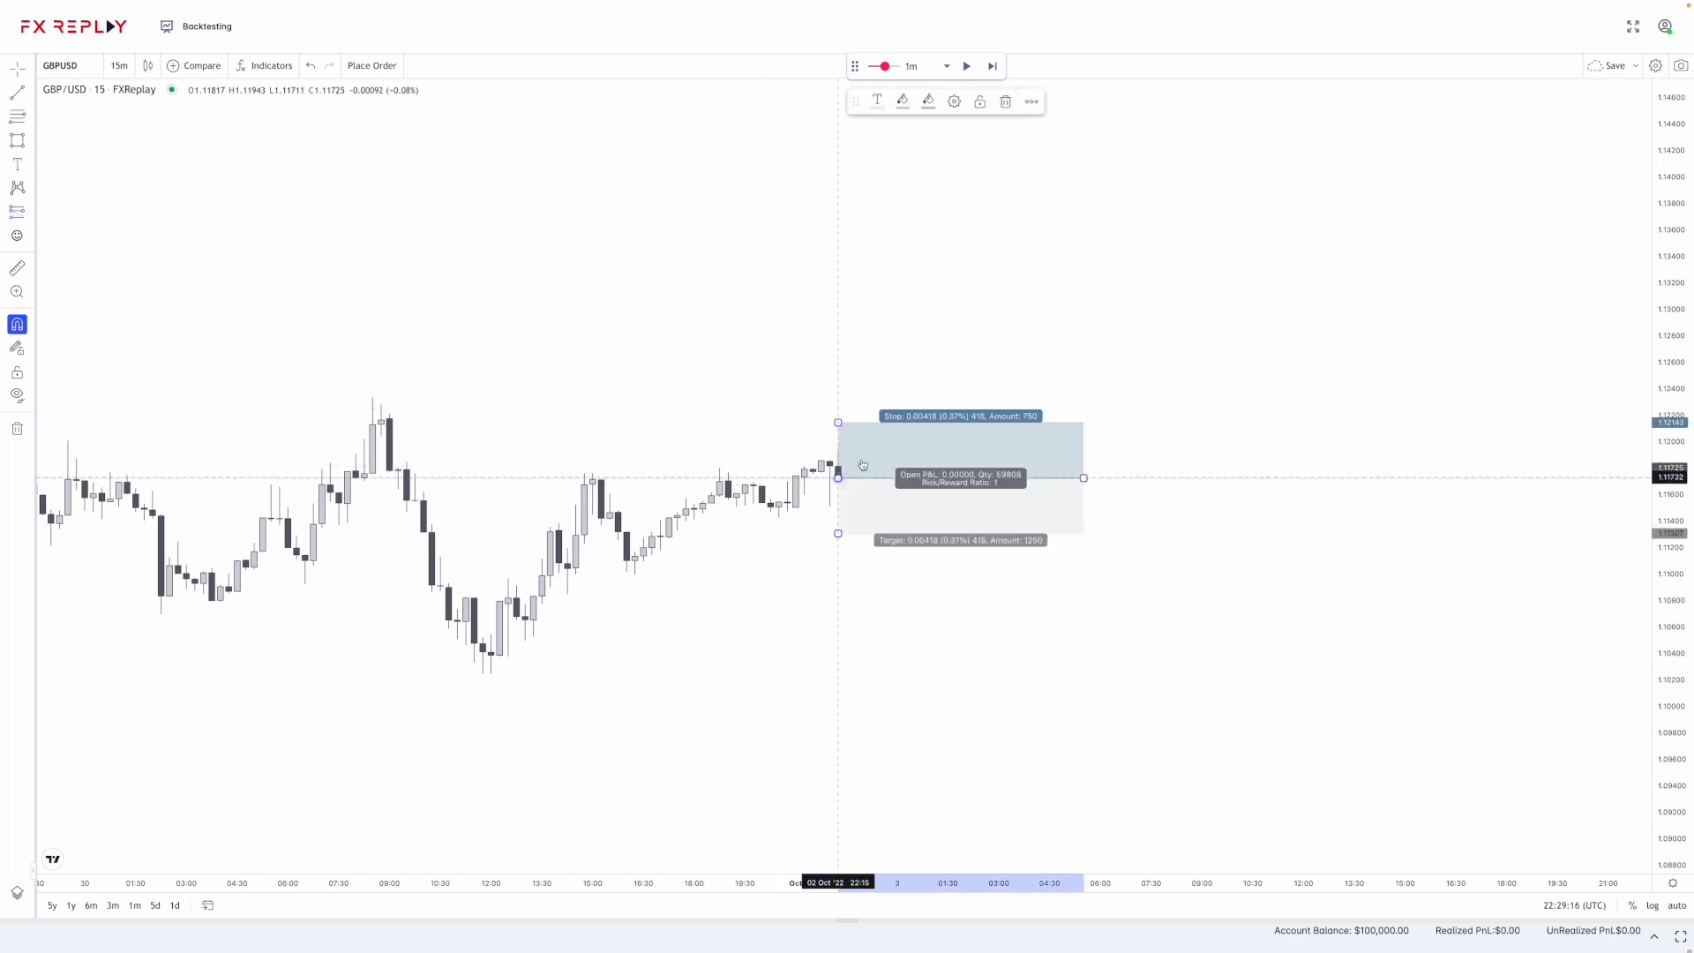
pyautogui.moveTo(840, 422); pyautogui.dragTo(838, 394)
pyautogui.moveTo(838, 533); pyautogui.dragTo(523, 645)
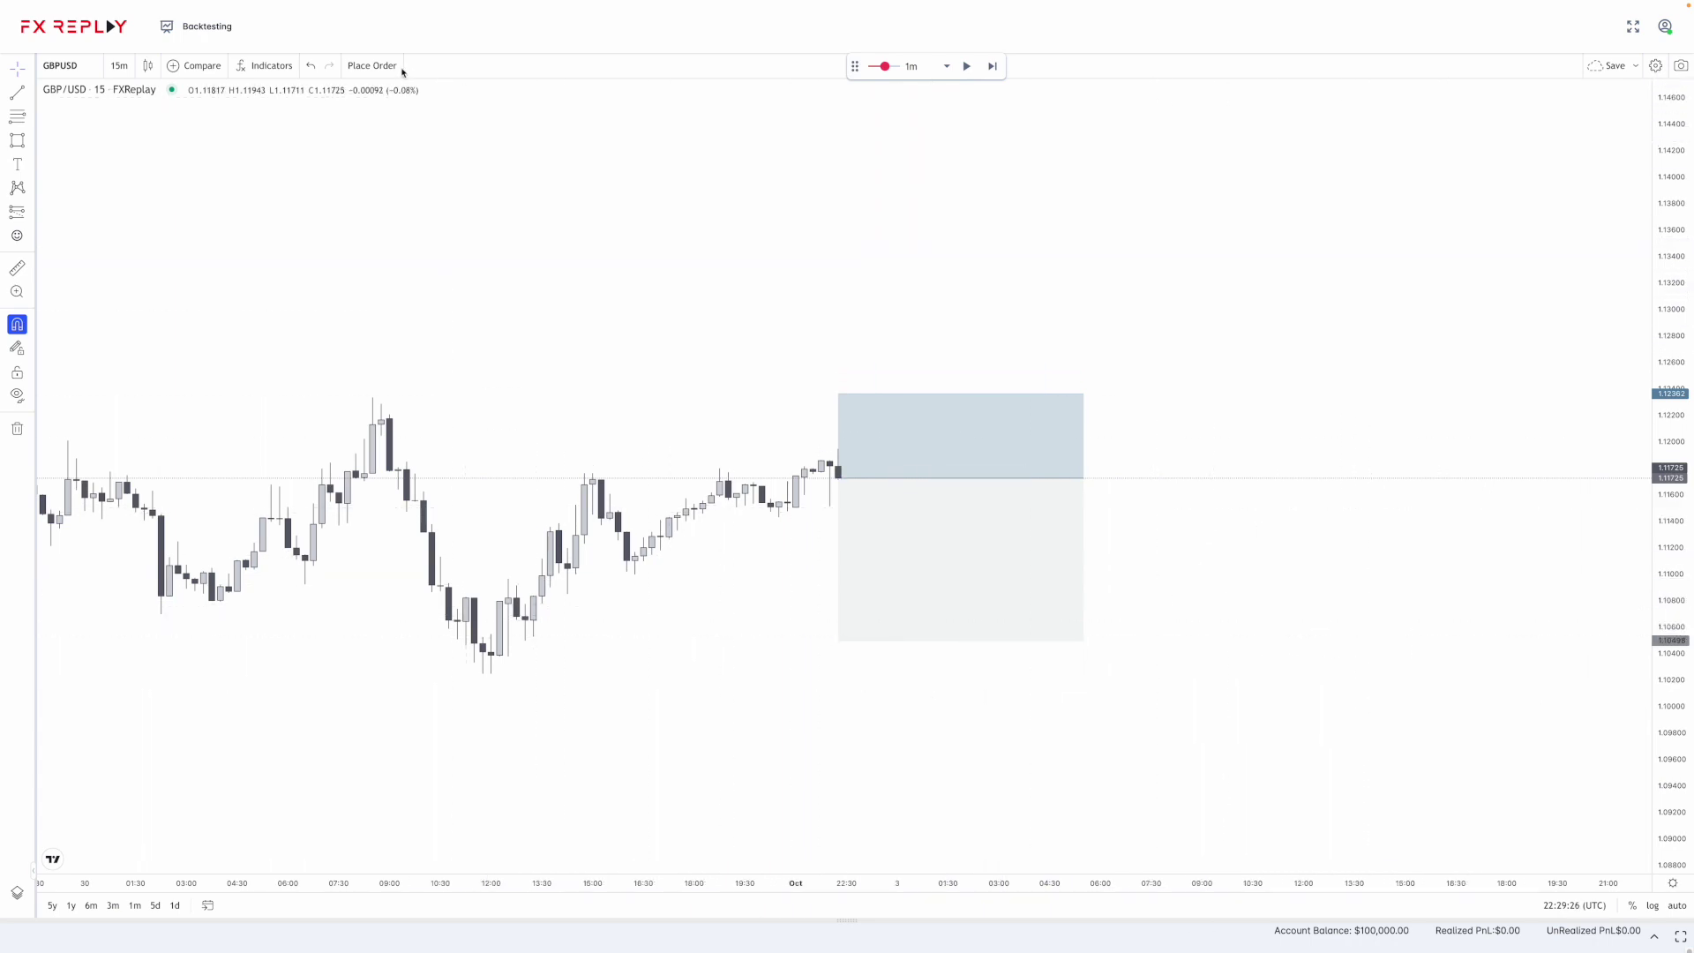
# Save a 1%-risk Market sell order with stop 1.12362 and take profit 1.10498
pyautogui.click(372, 69)
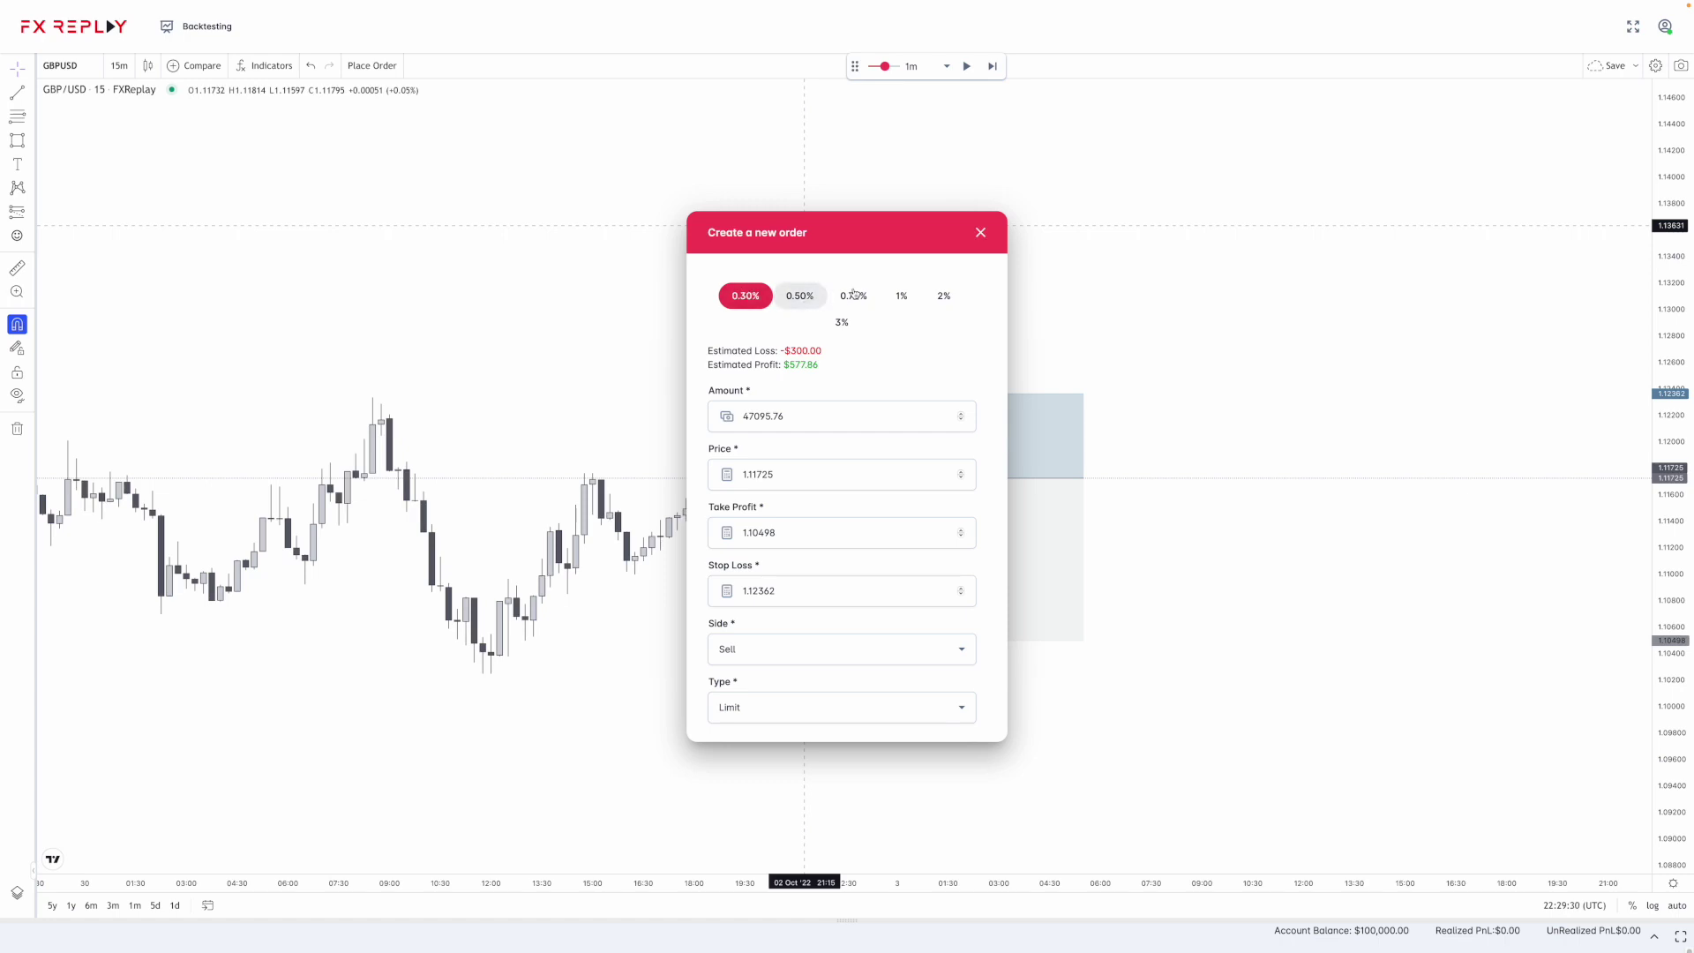
pyautogui.click(898, 298)
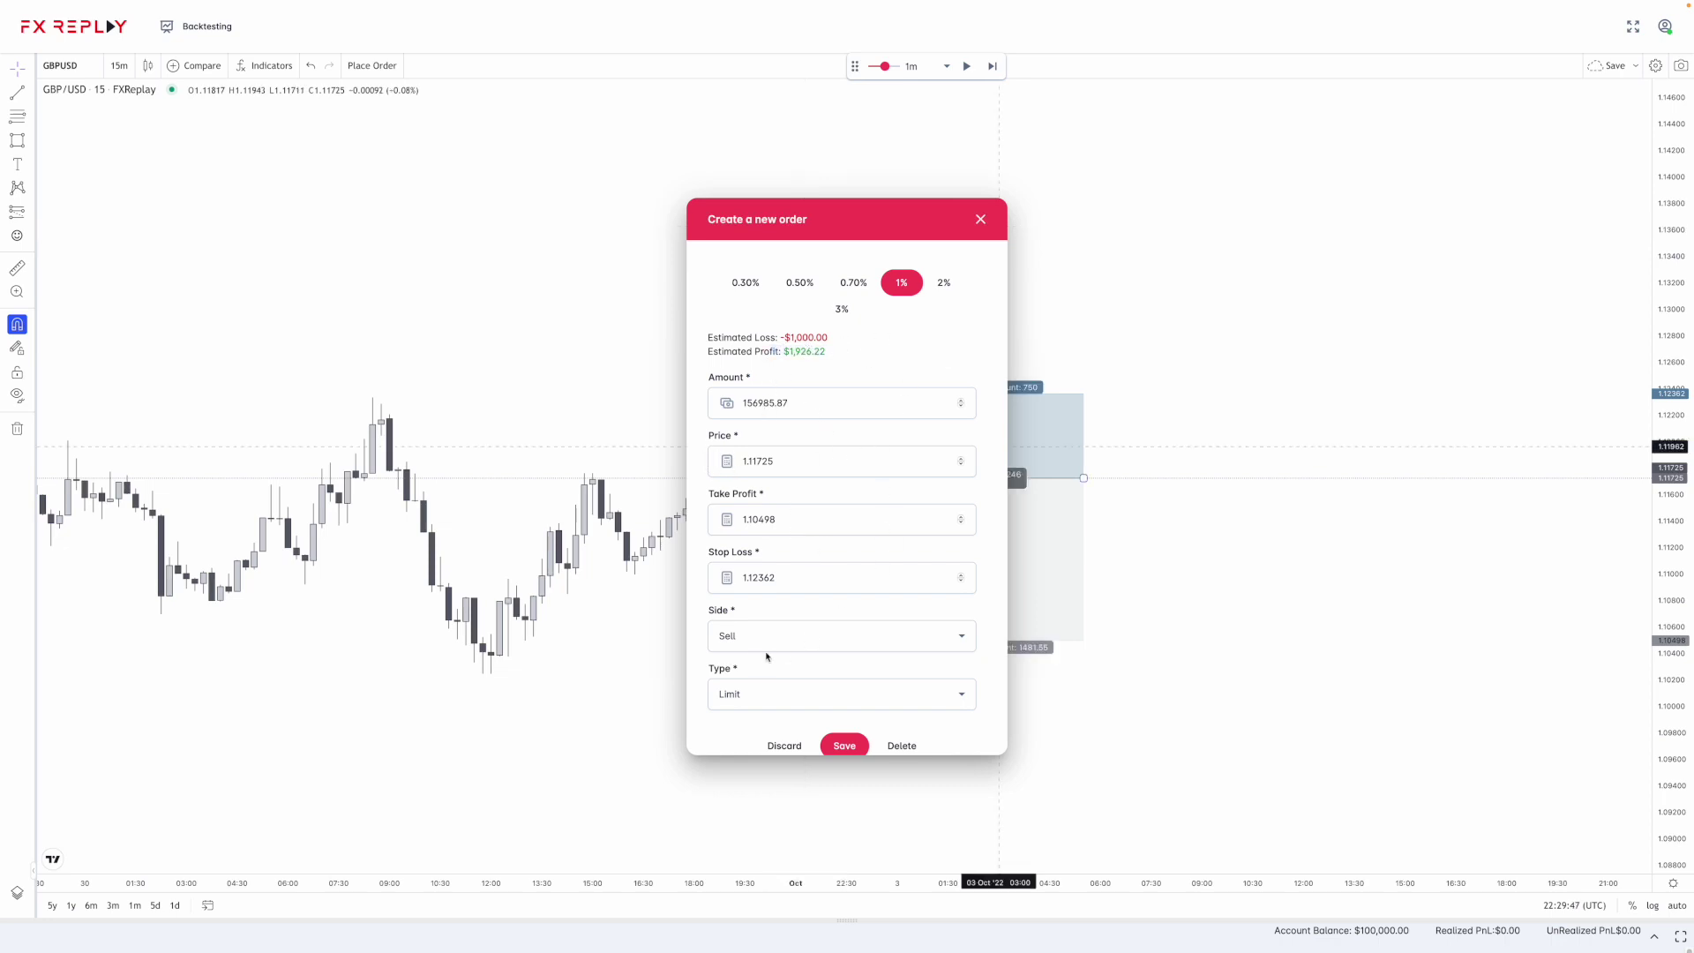
pyautogui.scroll(-1, 854, 621)
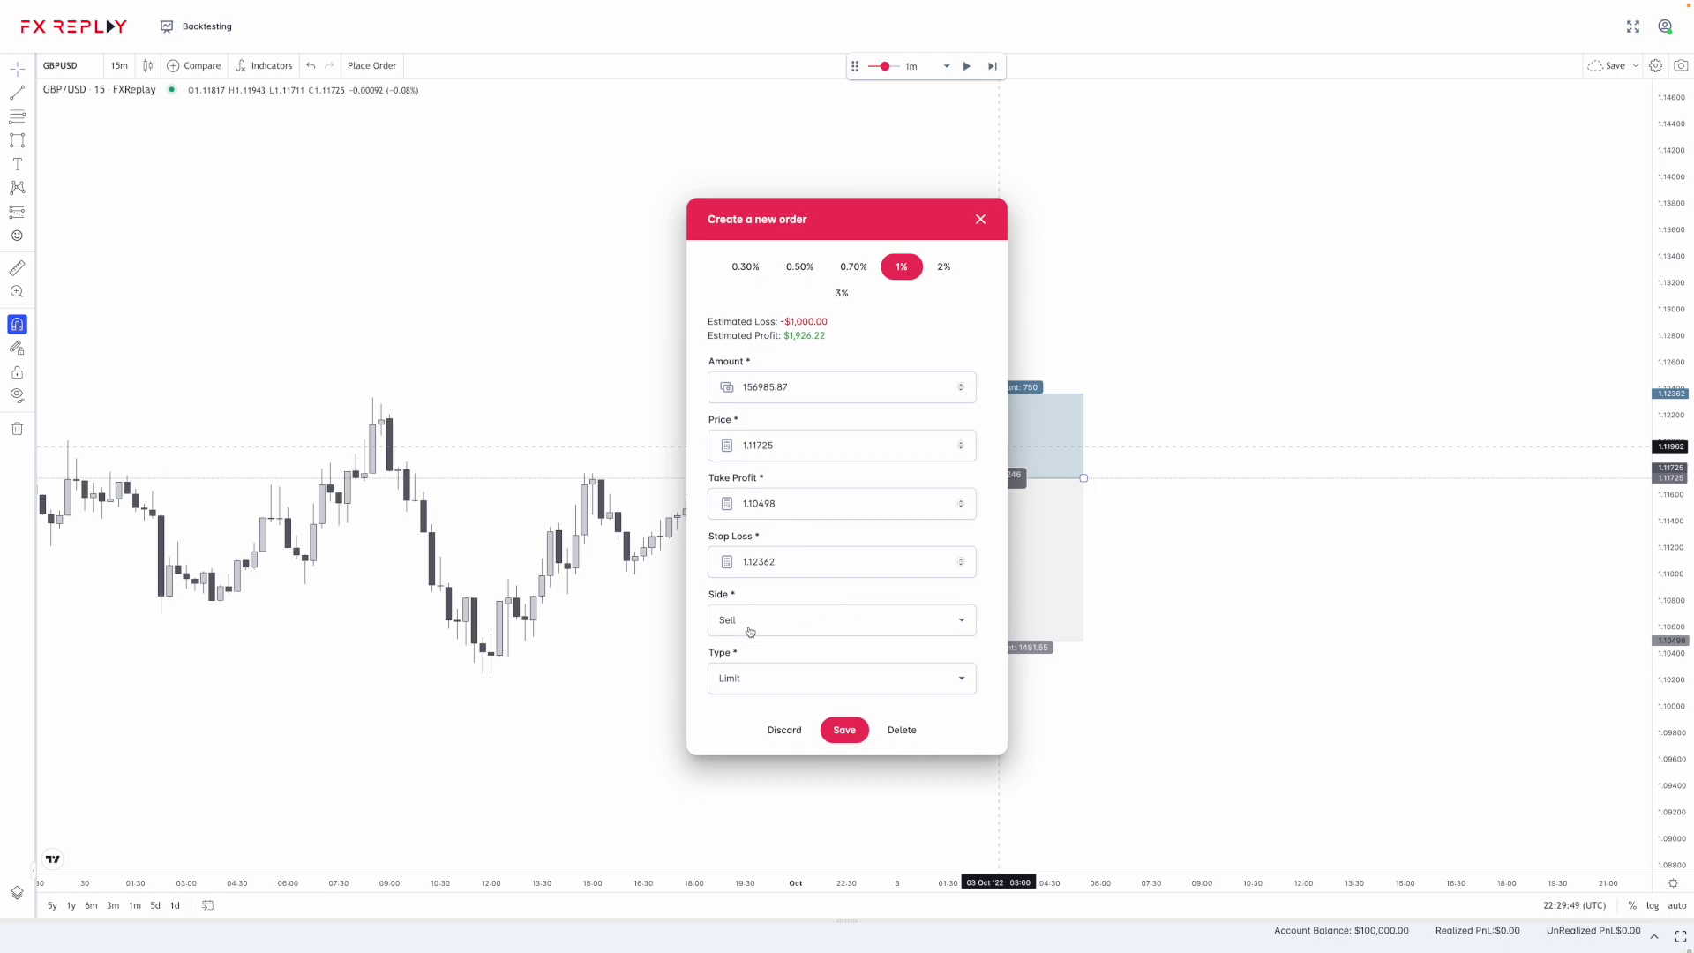
pyautogui.click(800, 629)
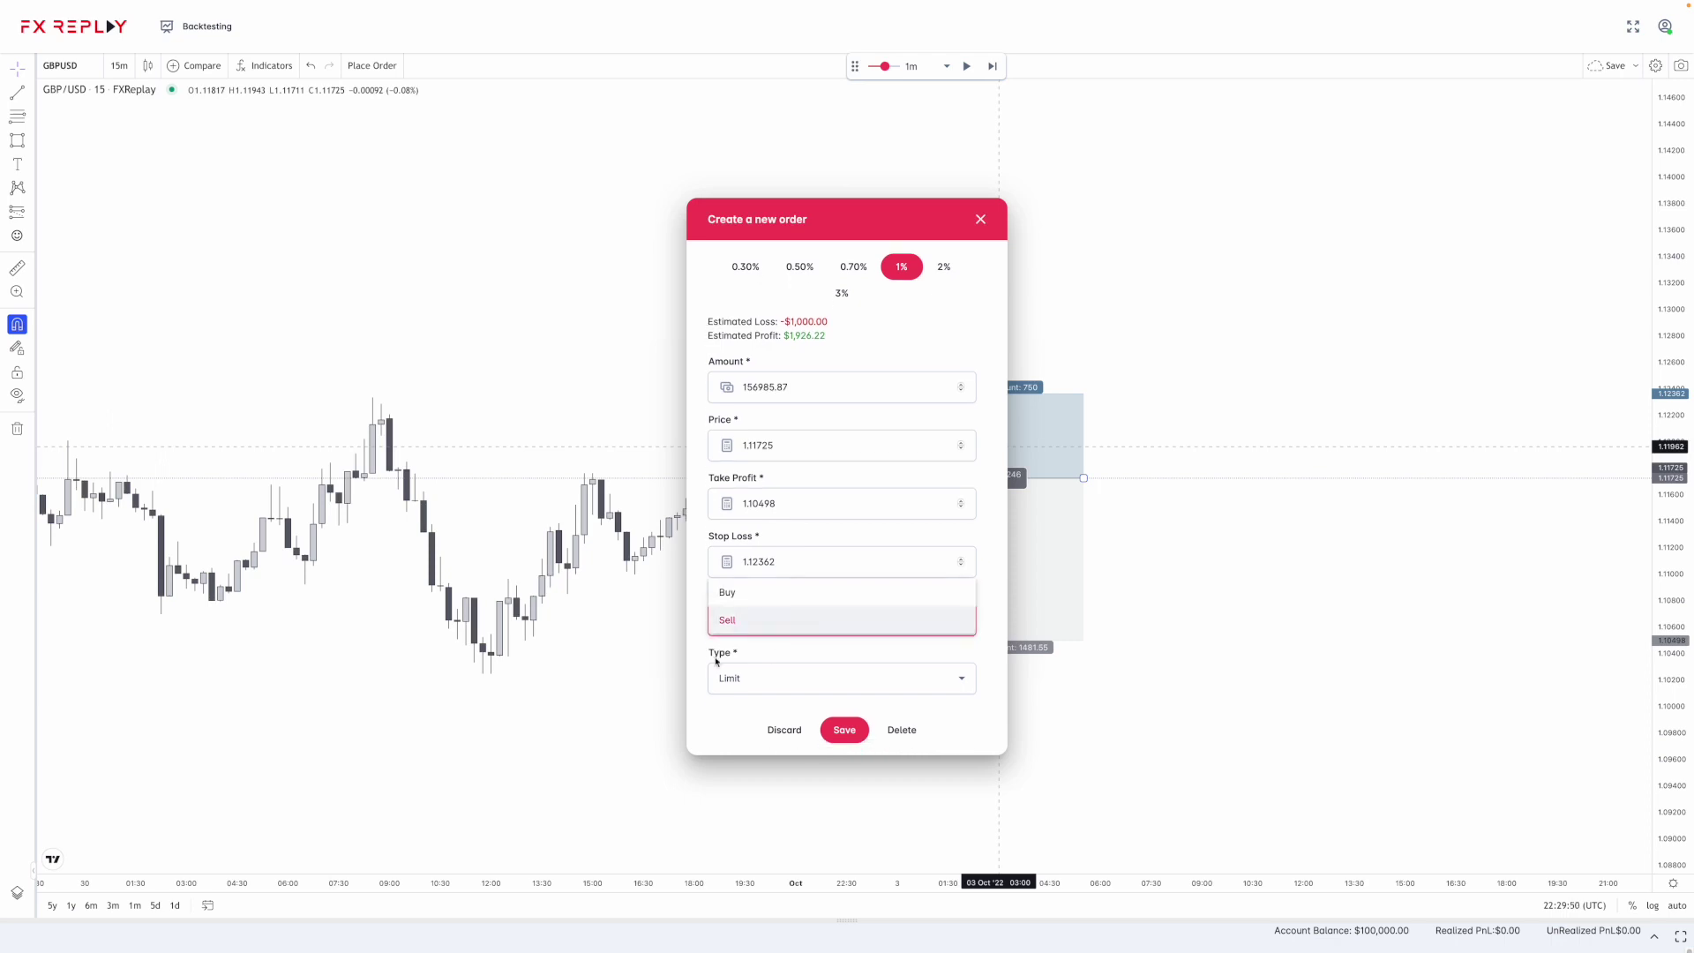
pyautogui.click(799, 679)
pyautogui.click(799, 686)
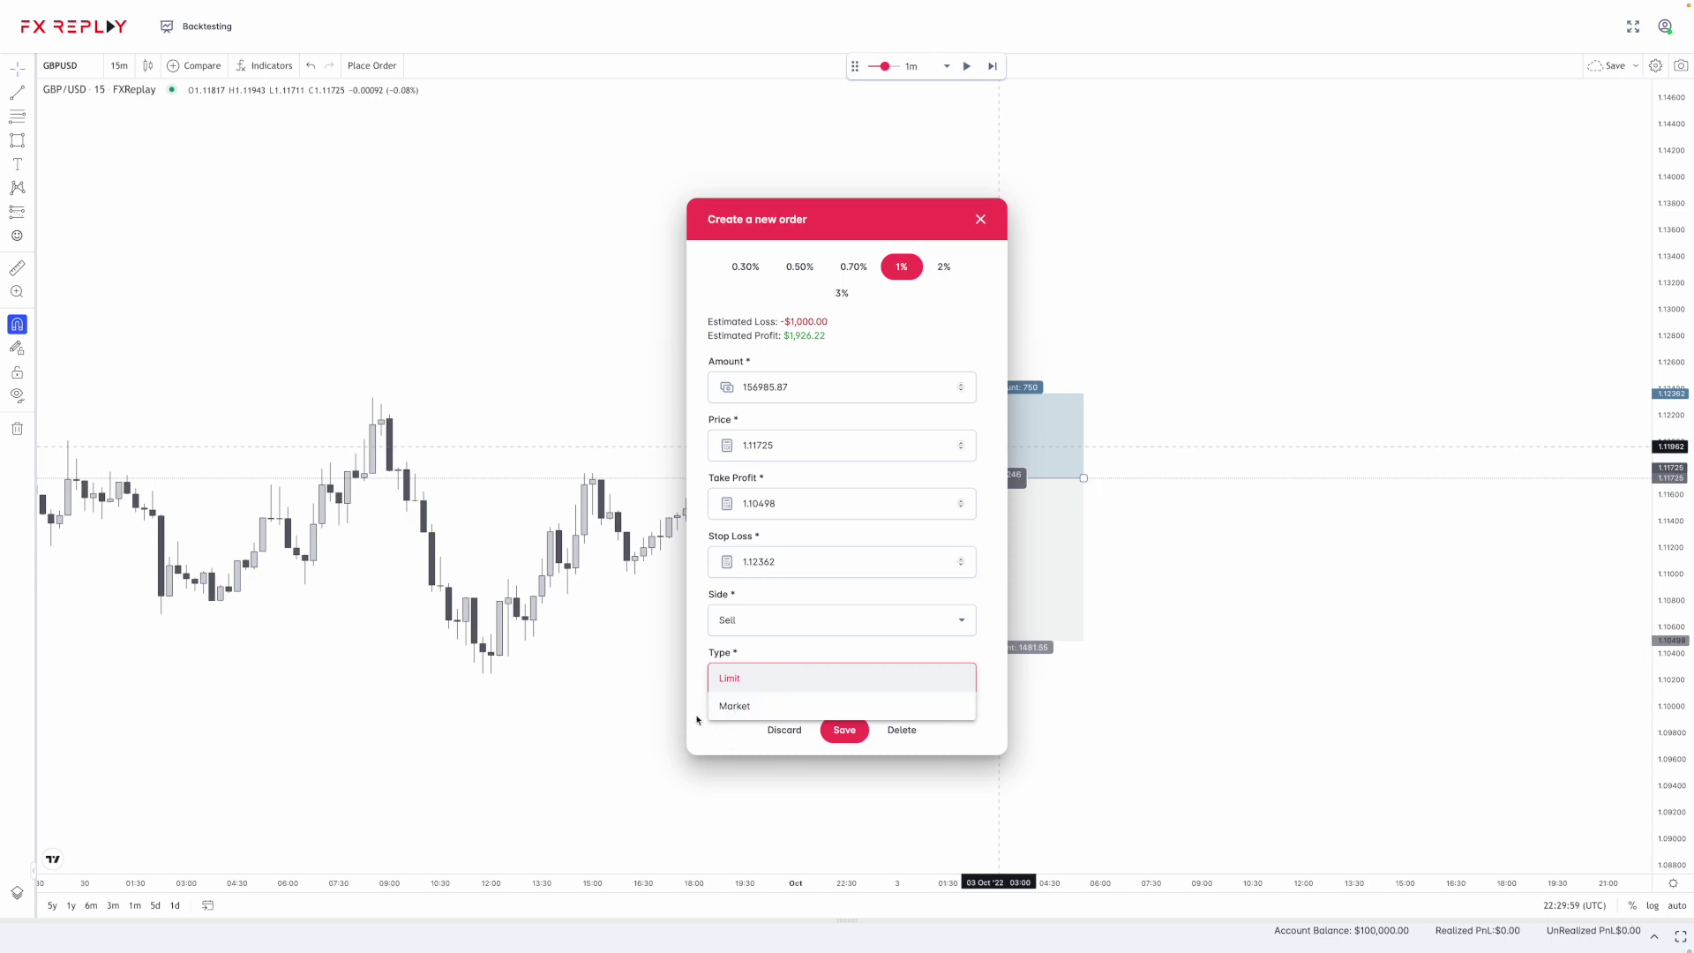
pyautogui.click(752, 708)
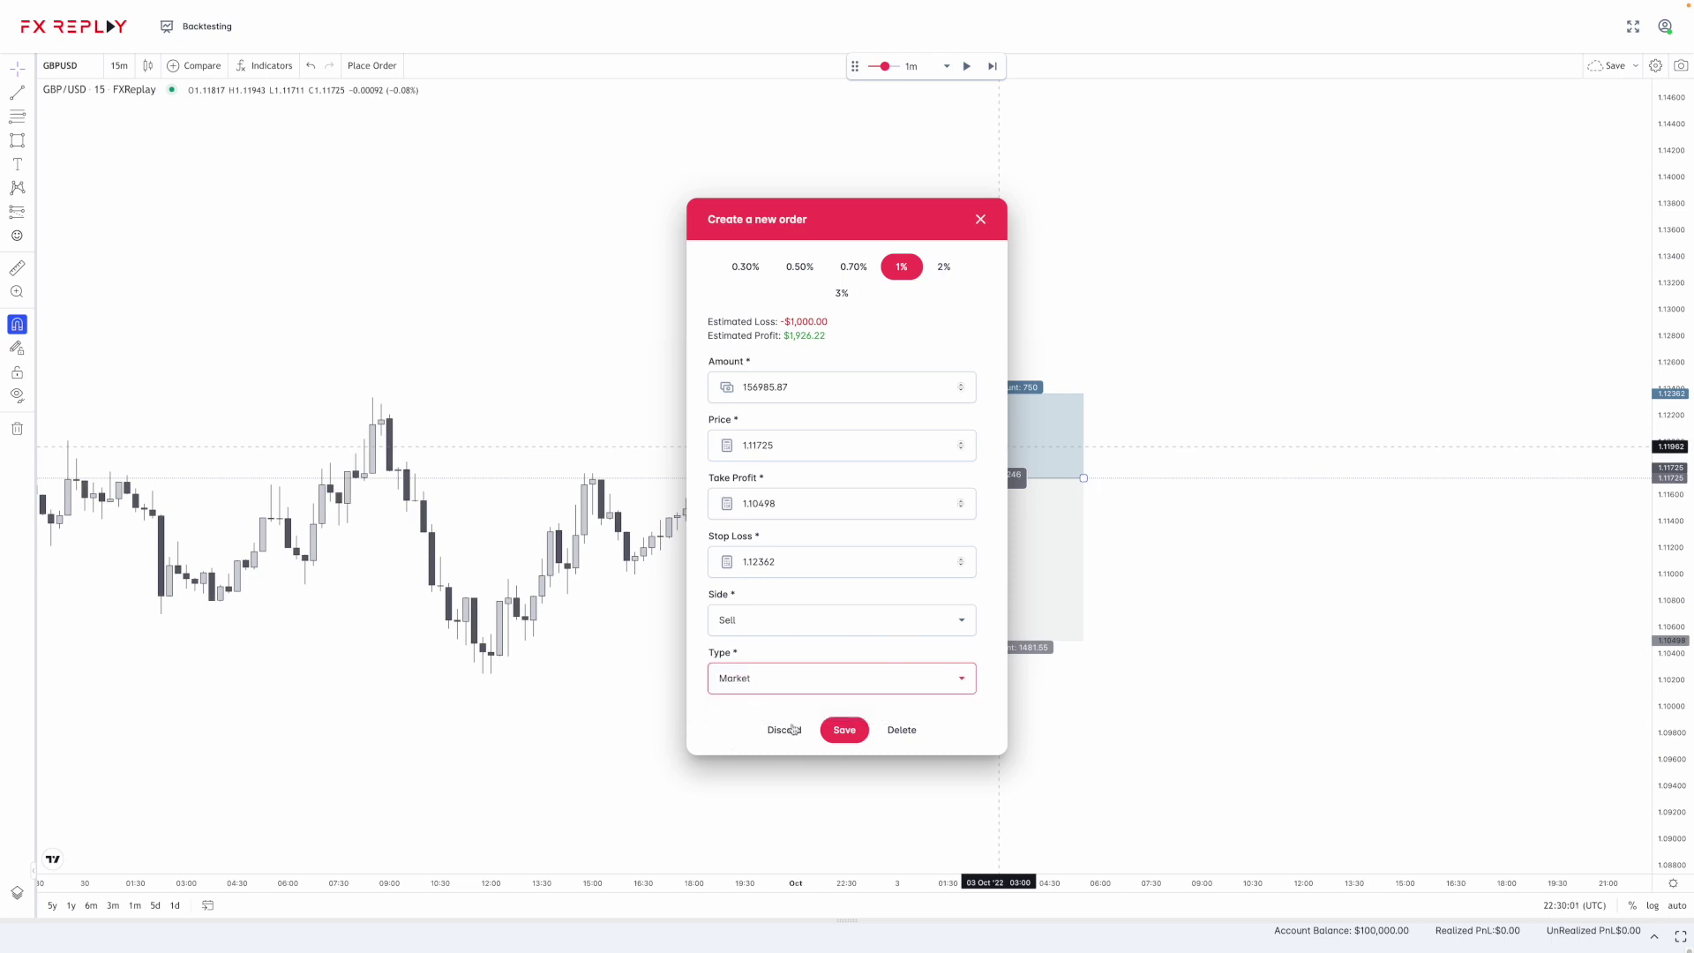
pyautogui.click(855, 736)
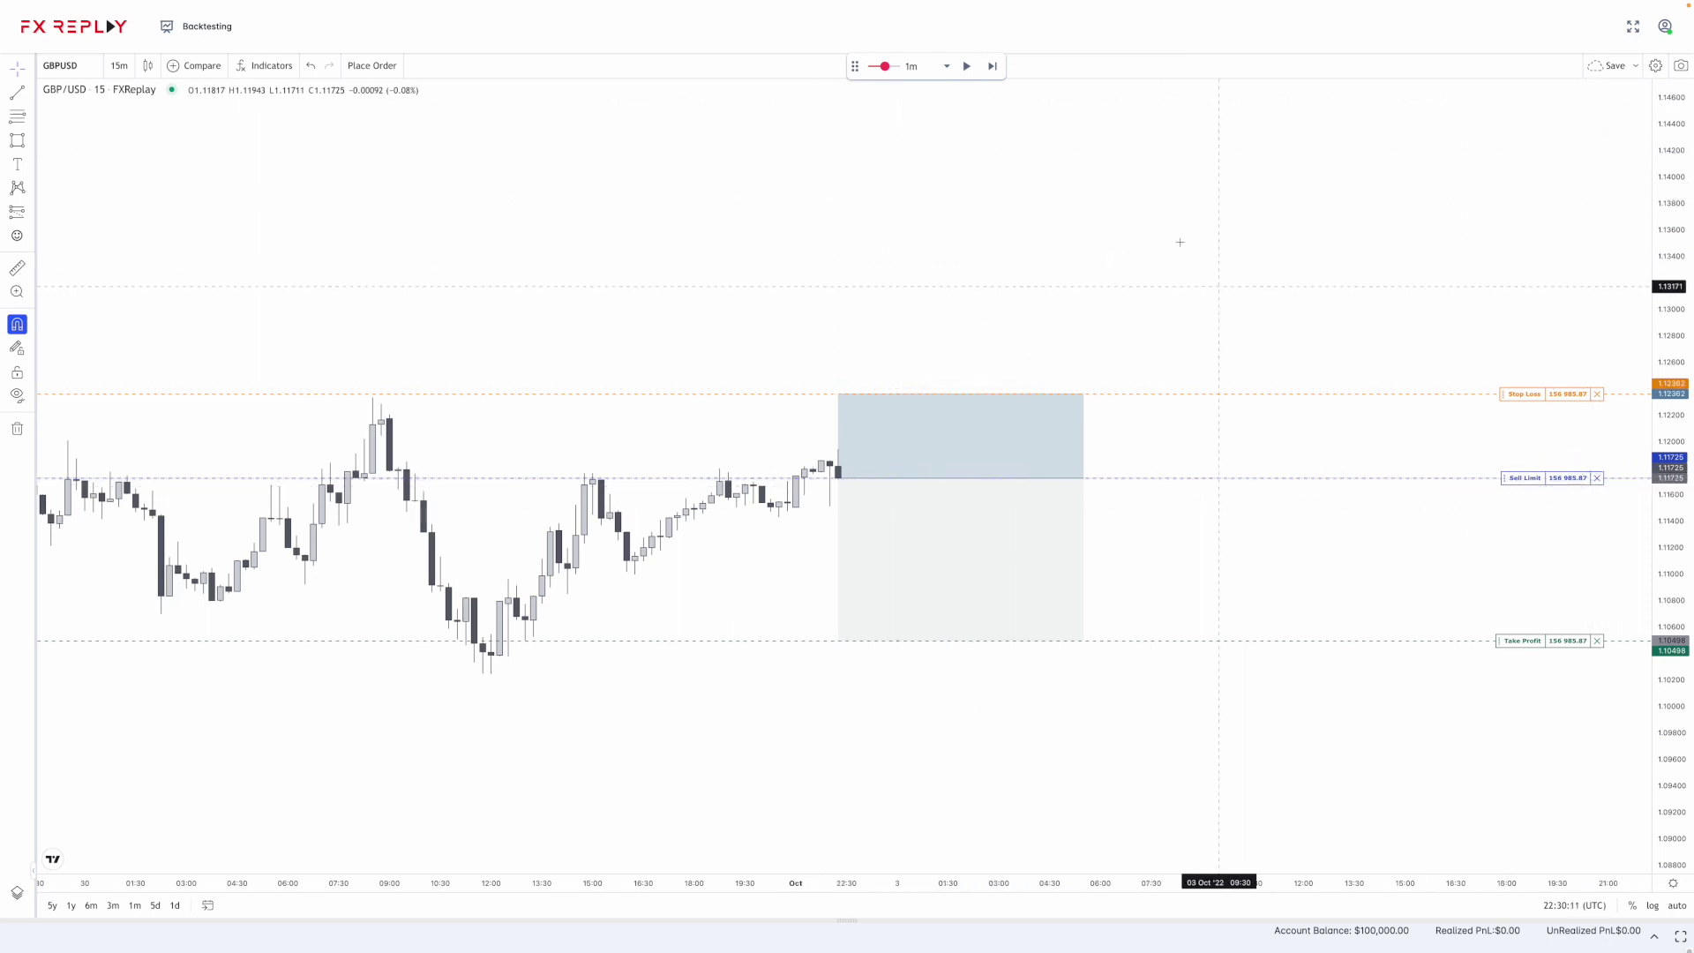
# Keep the stop loss near 1.1236, lower the take profit to about 1.10487, and start the replay
pyautogui.moveTo(1536, 402)
pyautogui.mouseDown()
pyautogui.moveTo(1540, 435)
pyautogui.moveTo(1546, 394)
pyautogui.mouseUp()
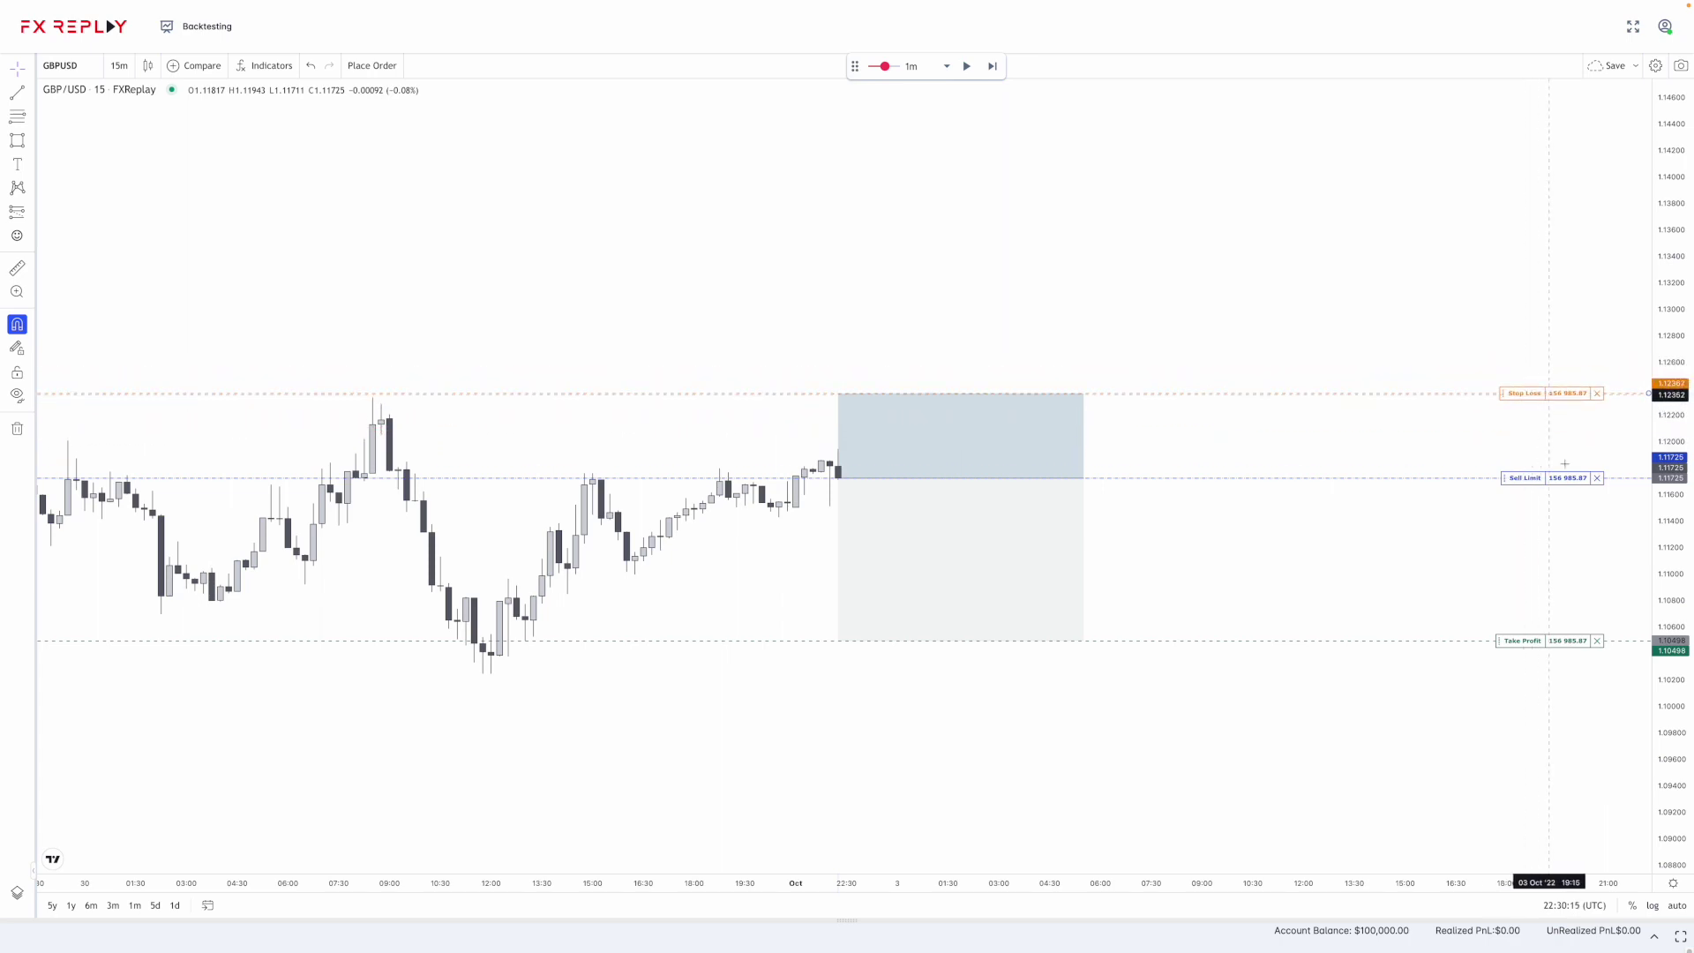
pyautogui.moveTo(1527, 647)
pyautogui.mouseDown()
pyautogui.moveTo(1514, 702)
pyautogui.moveTo(1525, 642)
pyautogui.mouseUp()
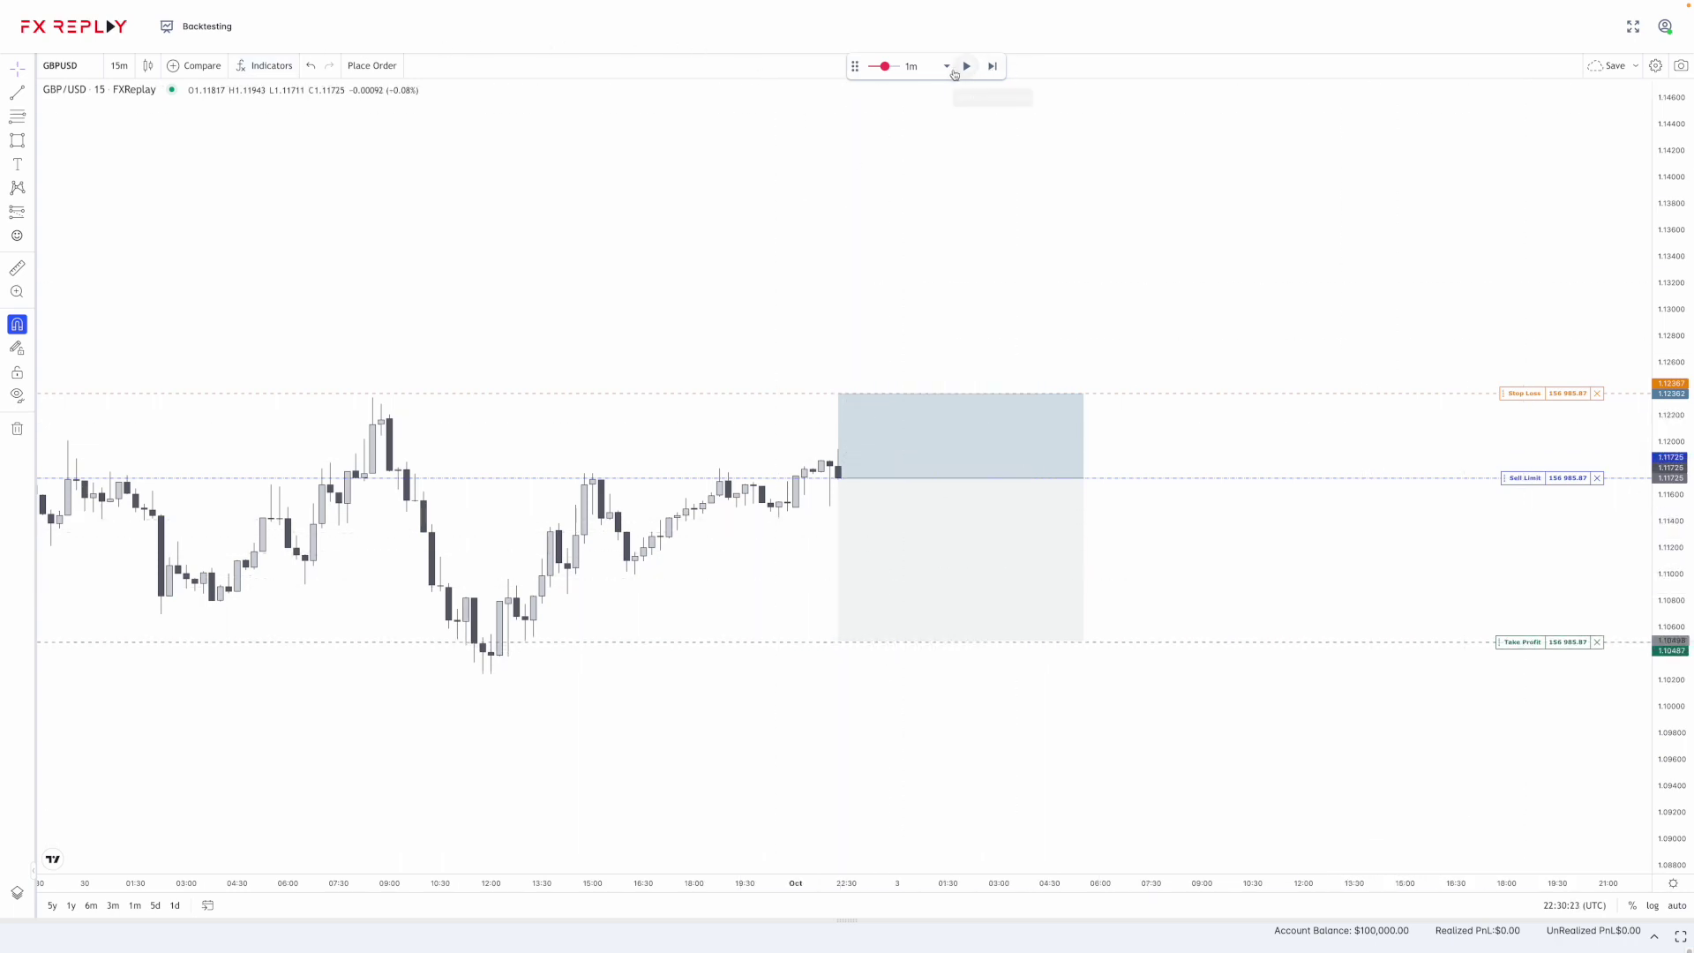
pyautogui.click(965, 67)
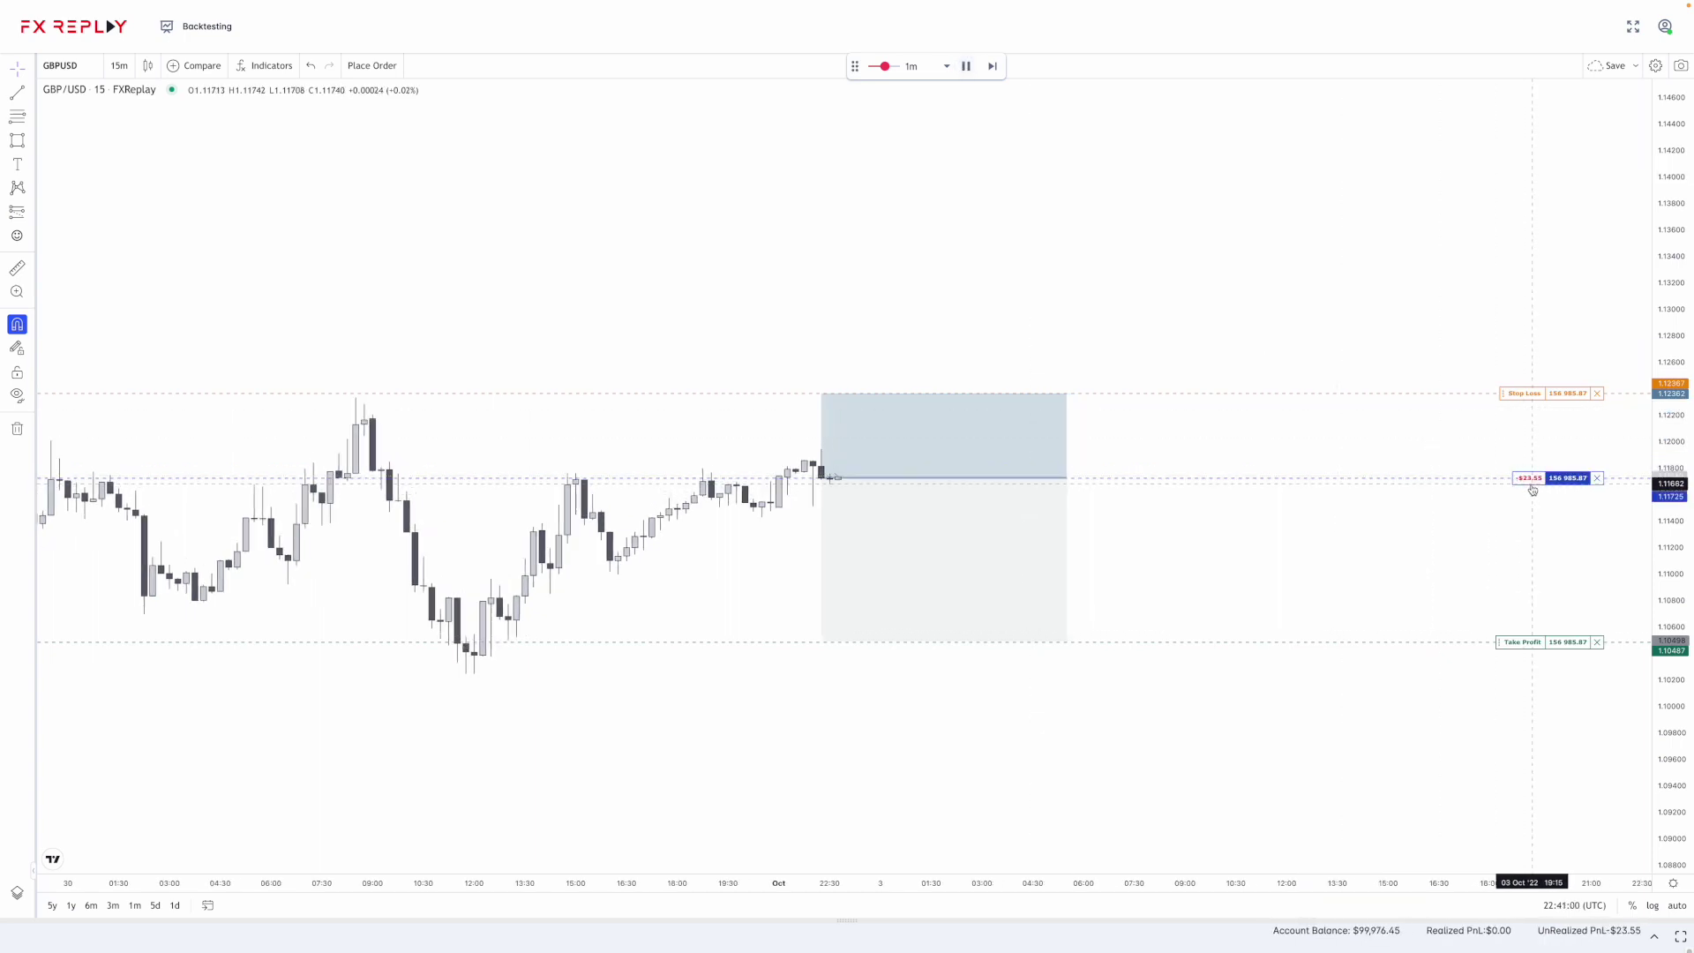
# Set replay speed to 10 and advance until the stop loss closes the short at -$1,007.85
pyautogui.moveTo(884, 66); pyautogui.dragTo(899, 67)
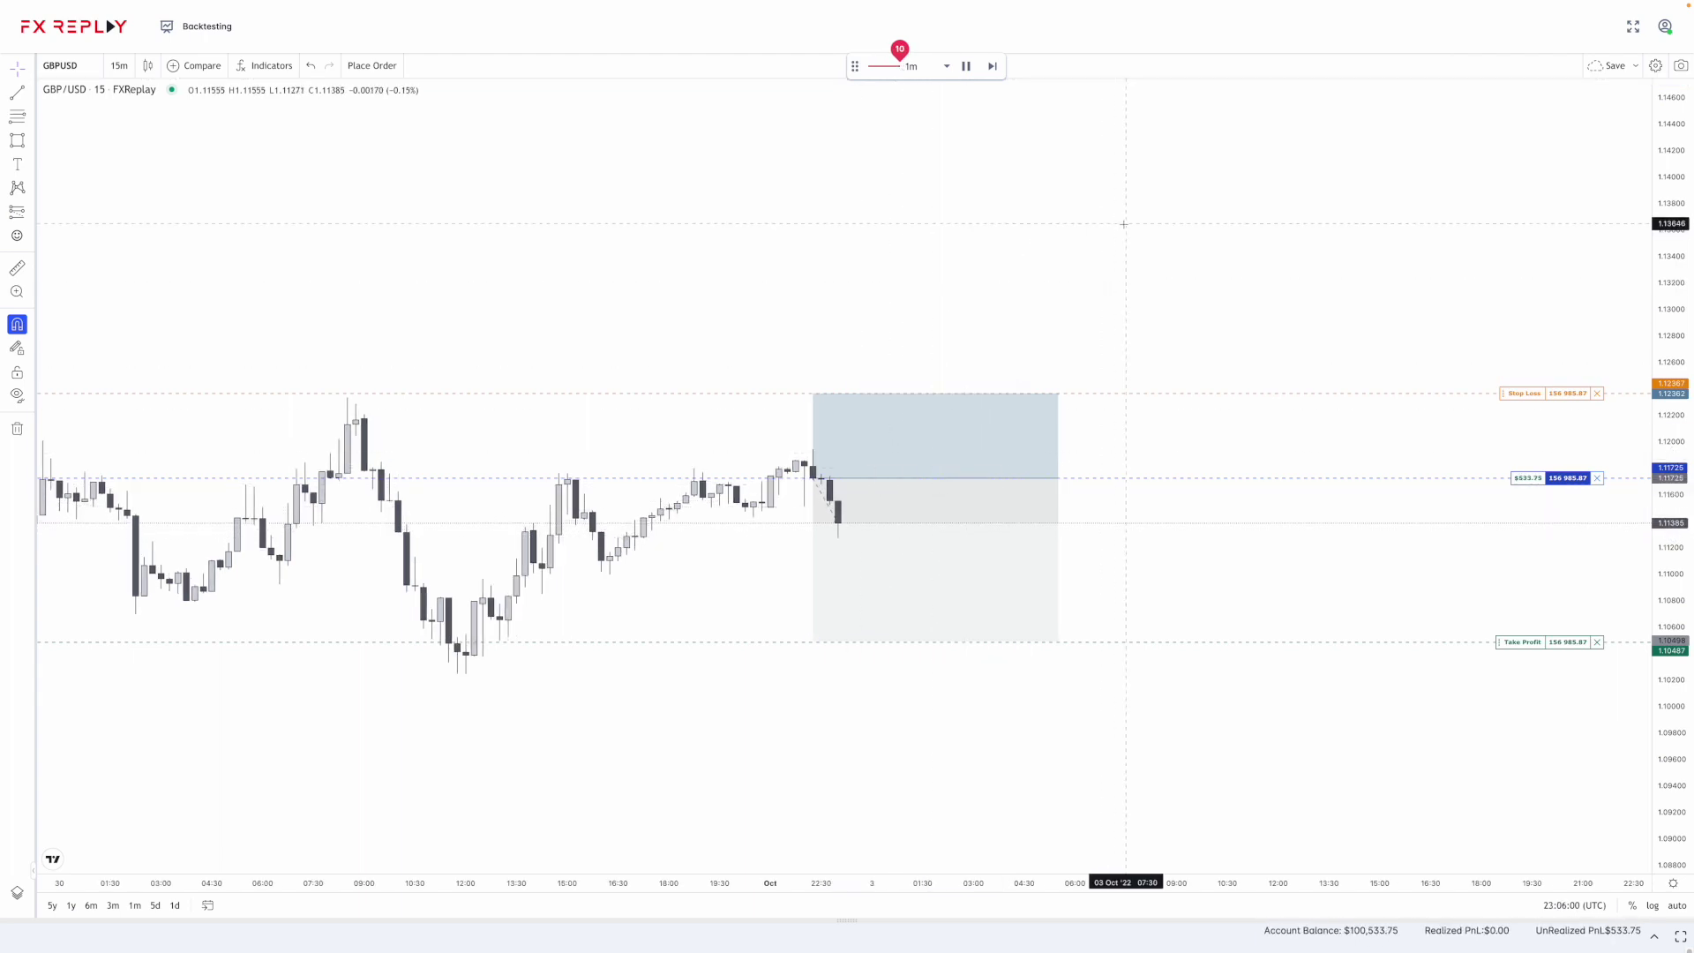
pyautogui.click(992, 67)
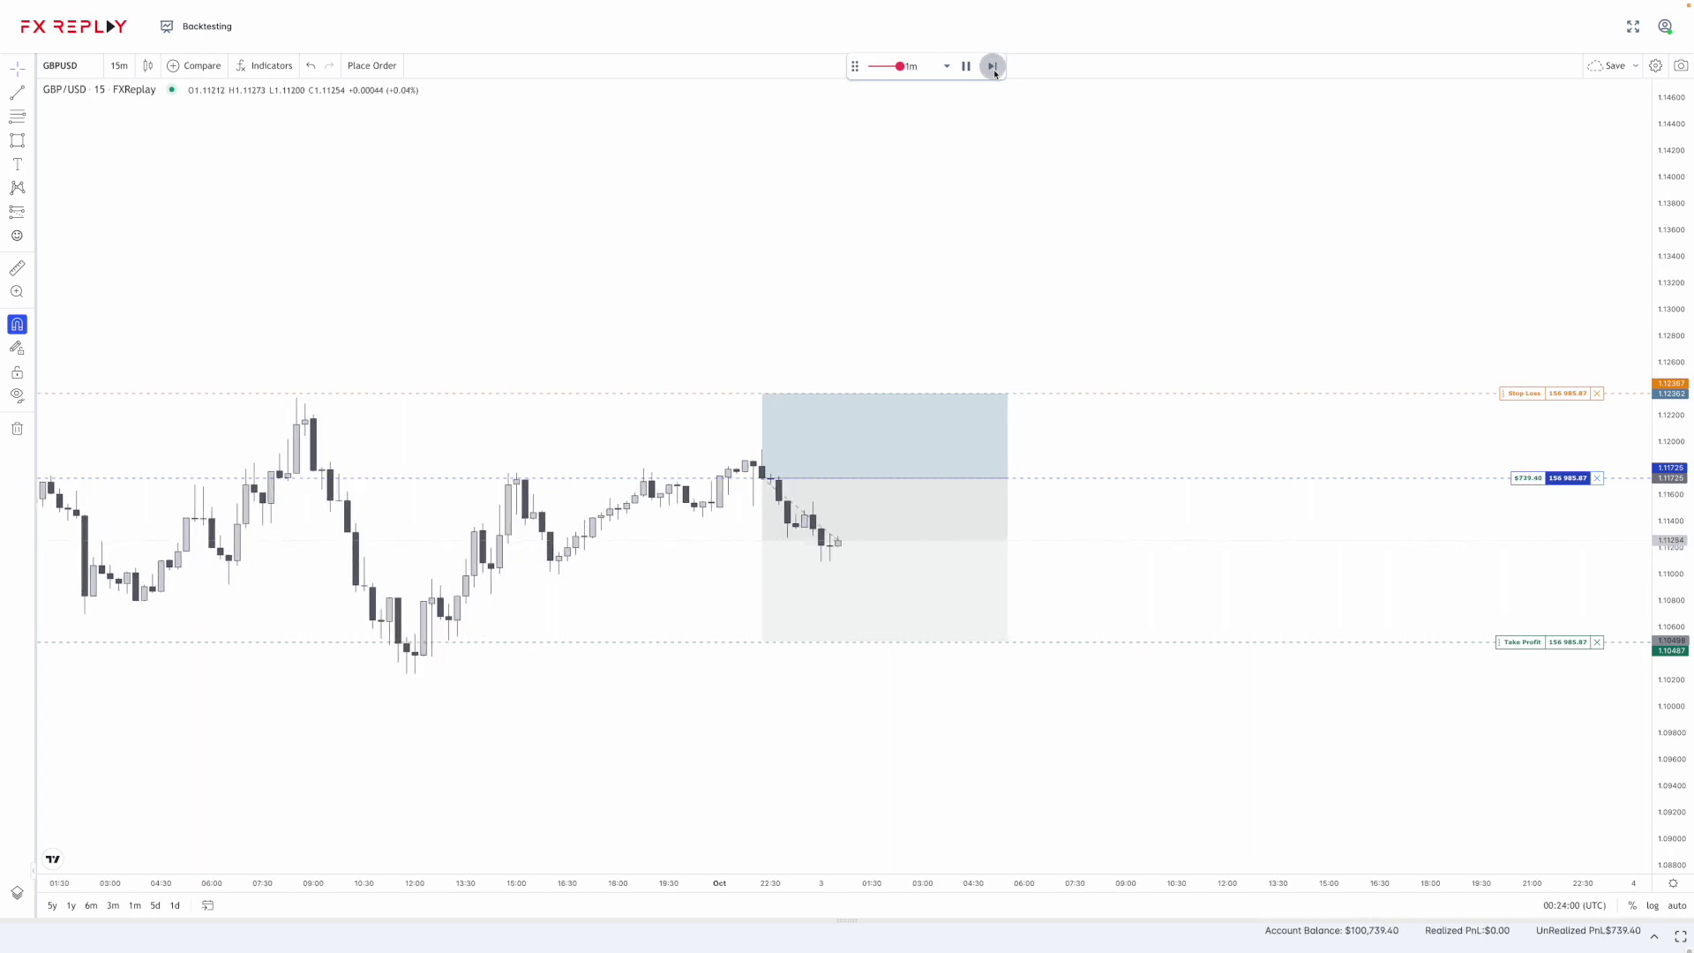
pyautogui.click(992, 69)
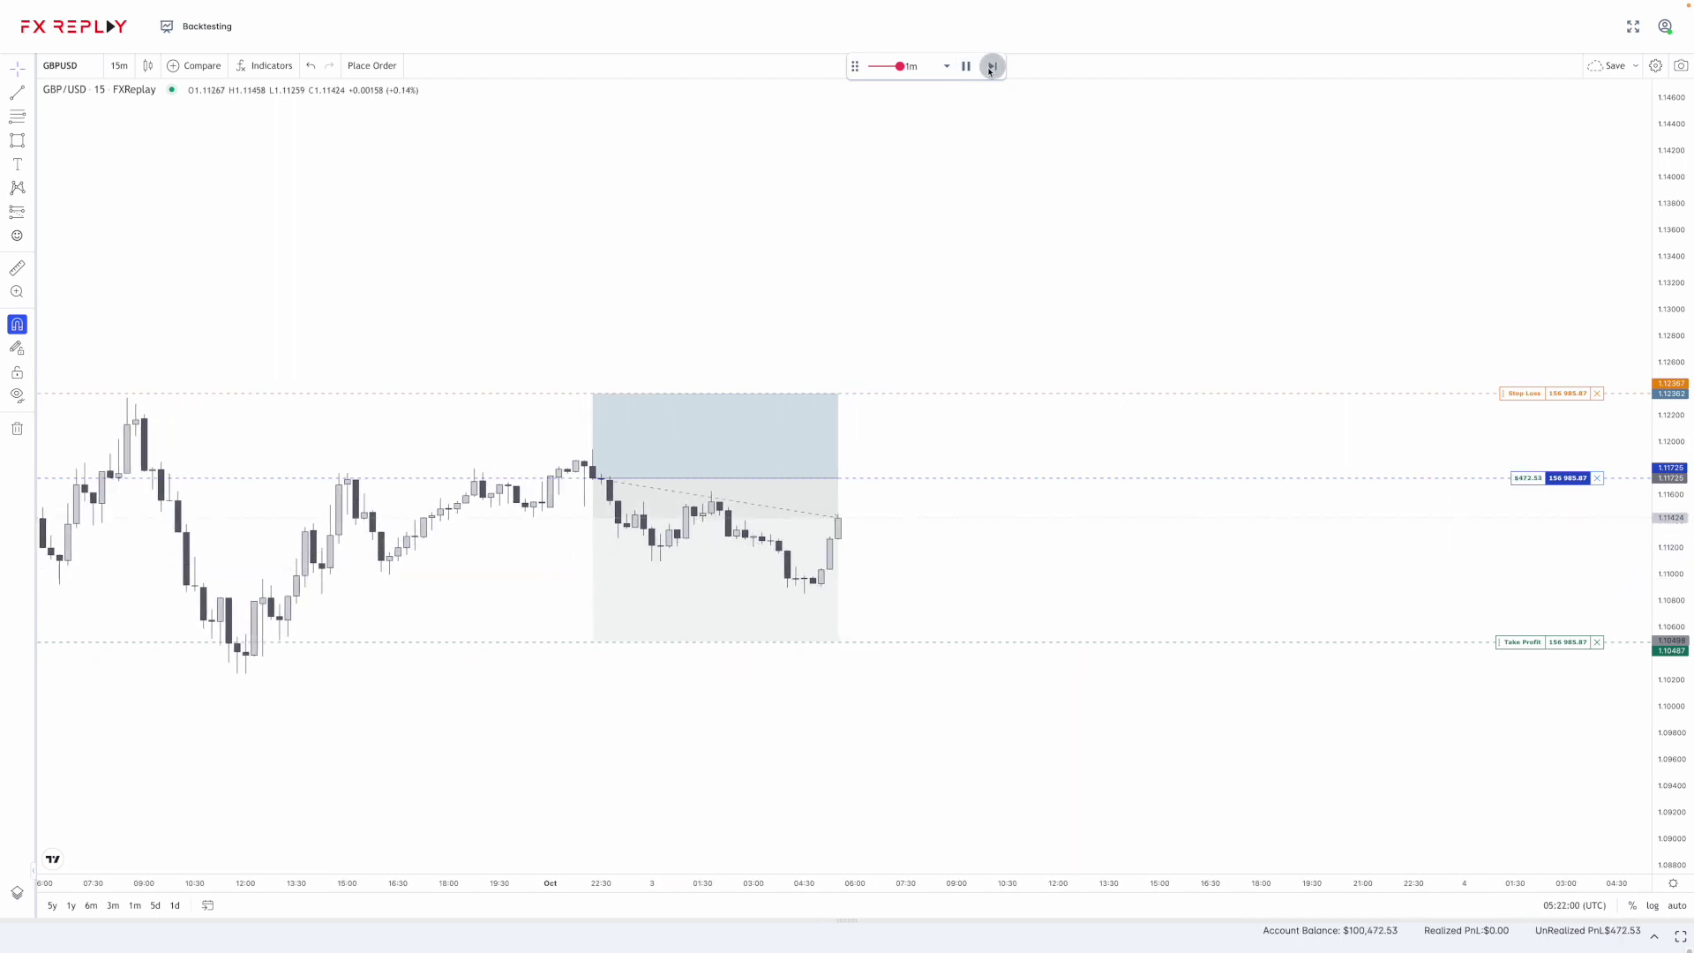
pyautogui.click(967, 67)
pyautogui.scroll(-3, 891, 441)
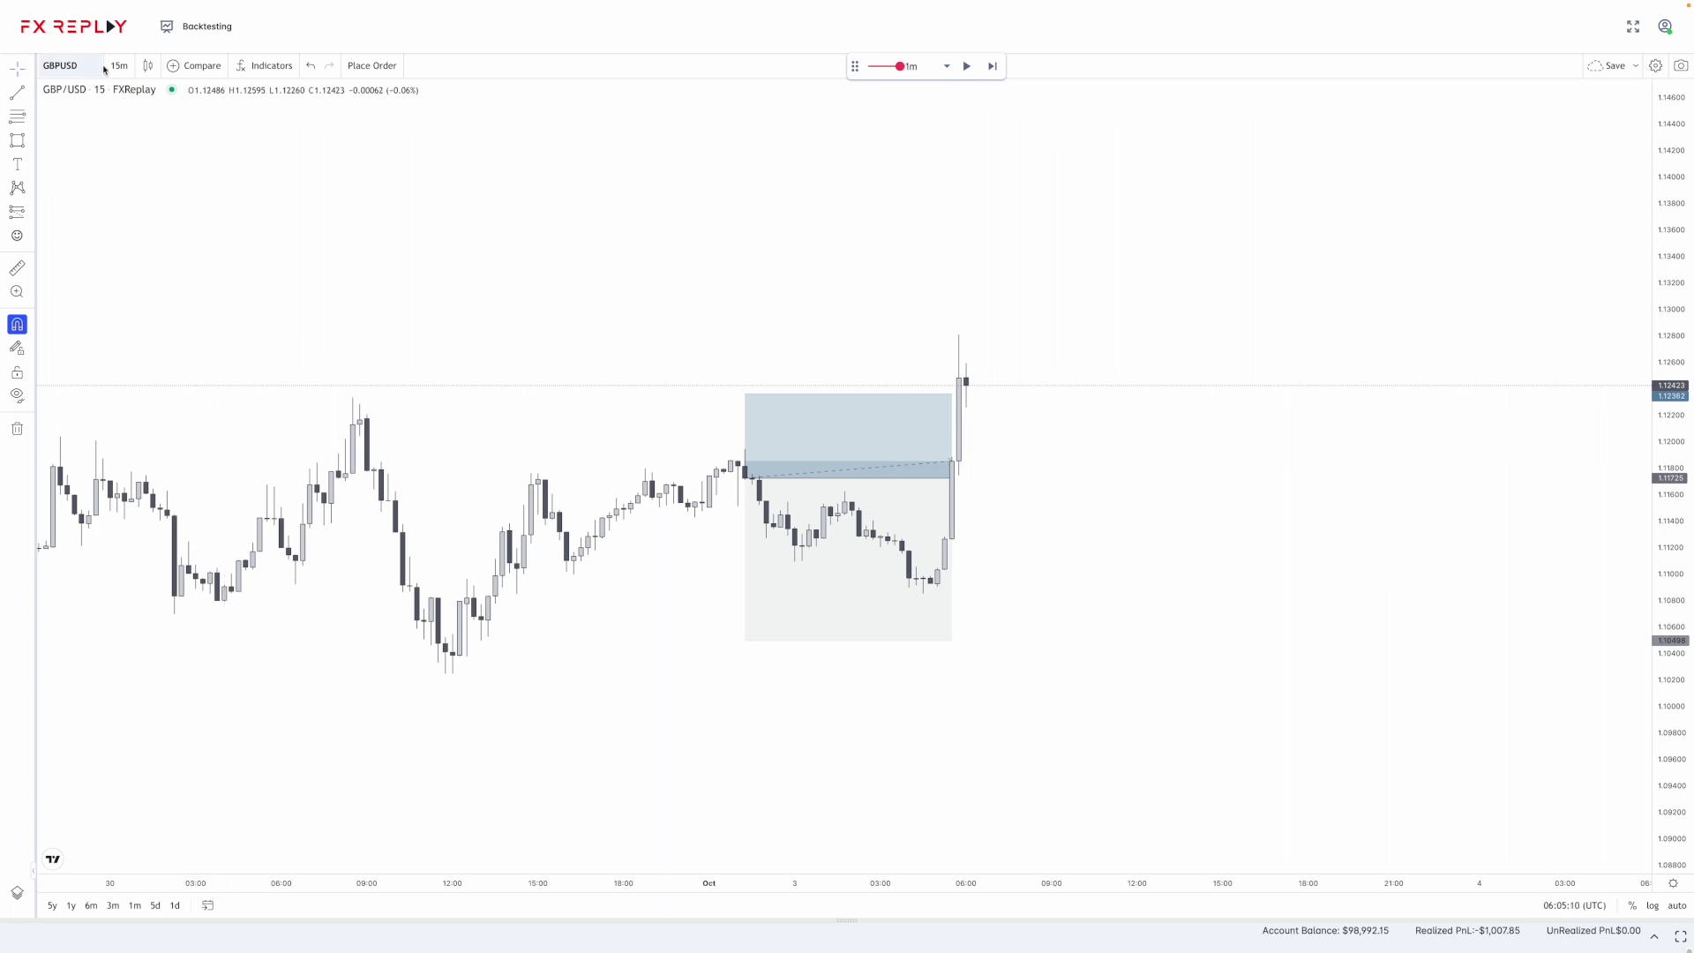
# Return to the Backtesting sessions dashboard and open the GBPUSD session's analytics from its menu
pyautogui.click(202, 33)
pyautogui.click(198, 65)
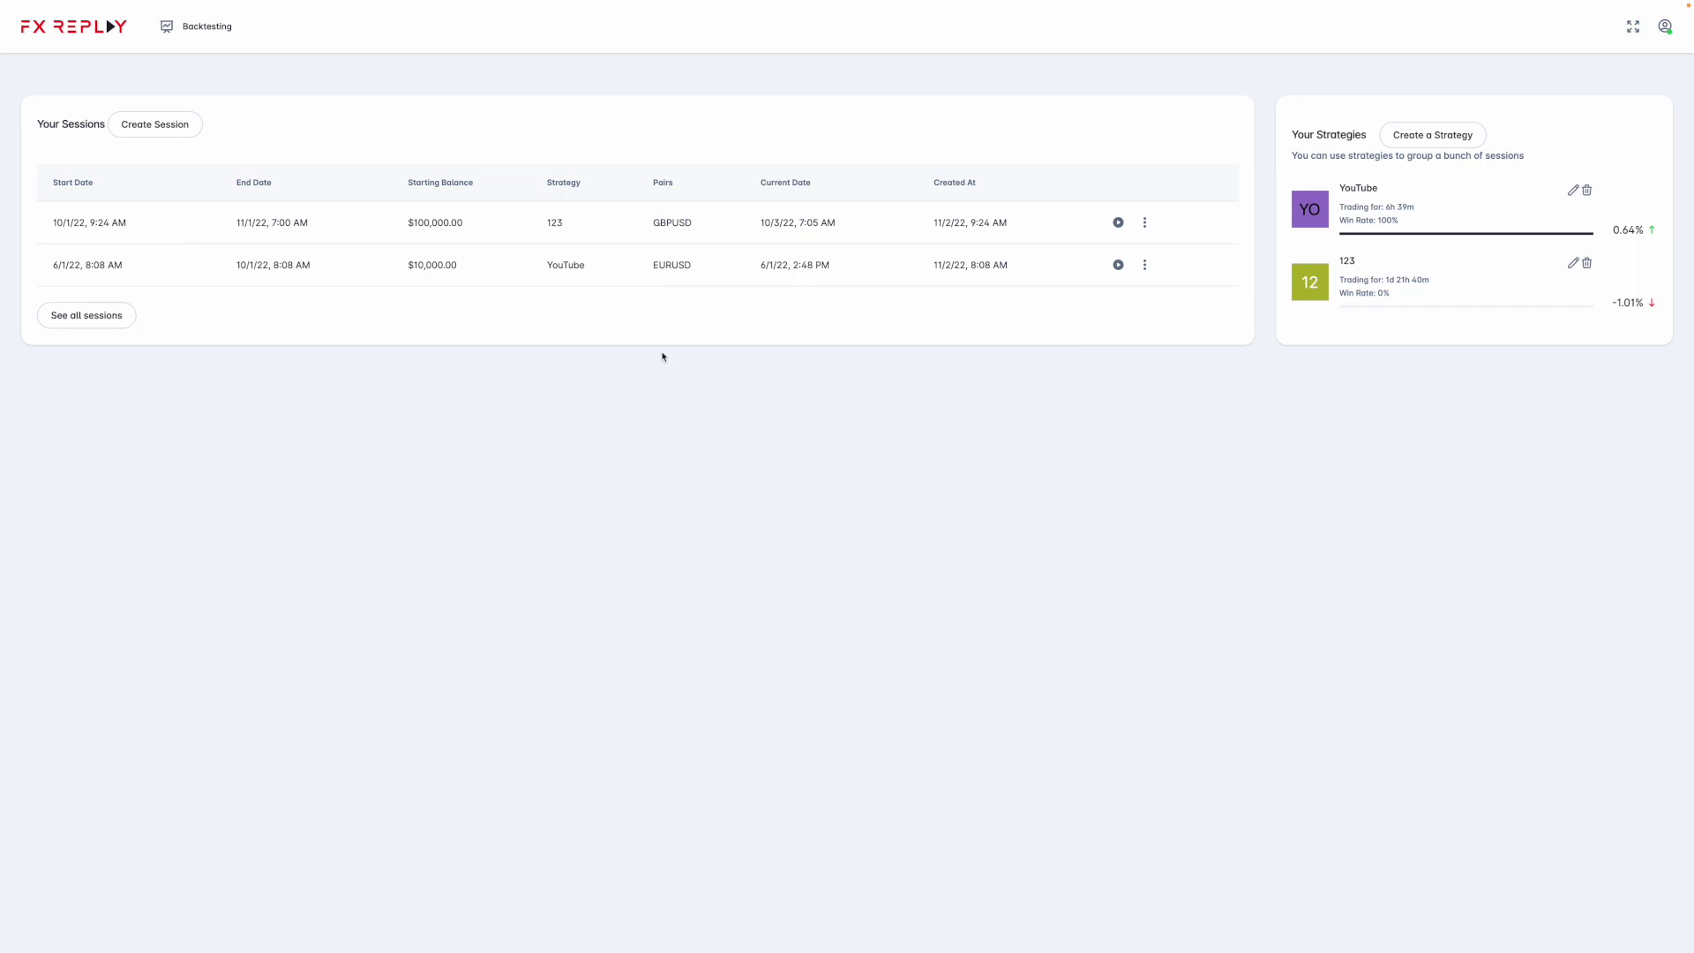
pyautogui.click(1145, 223)
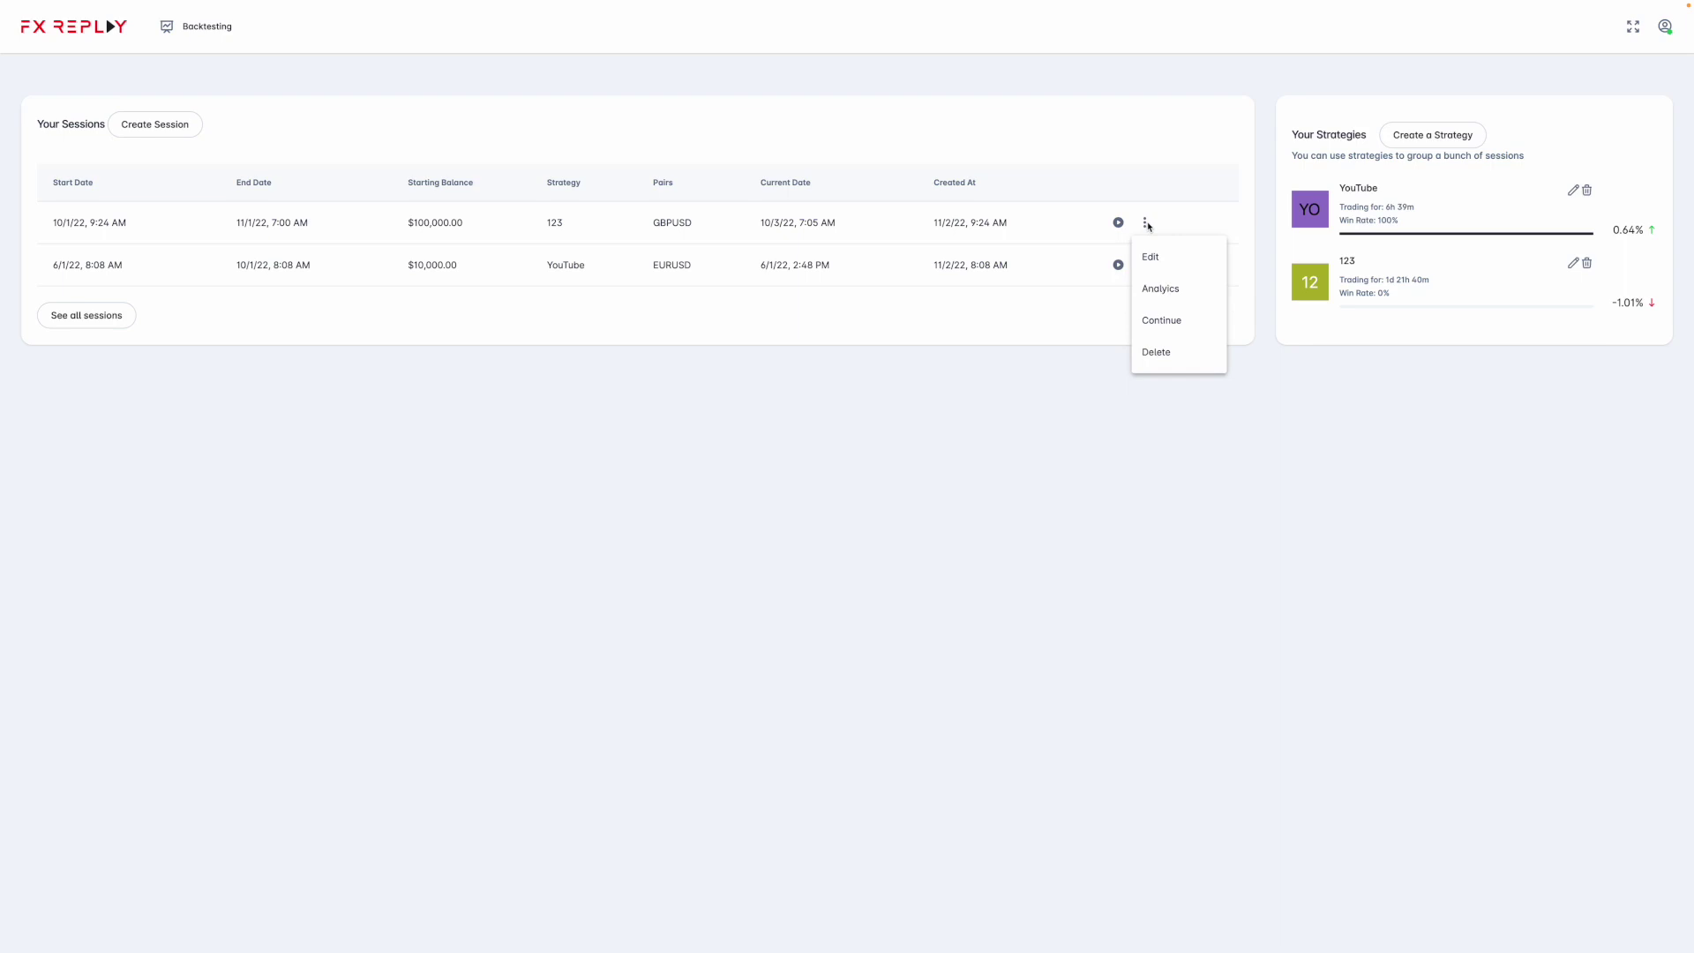
pyautogui.click(1161, 289)
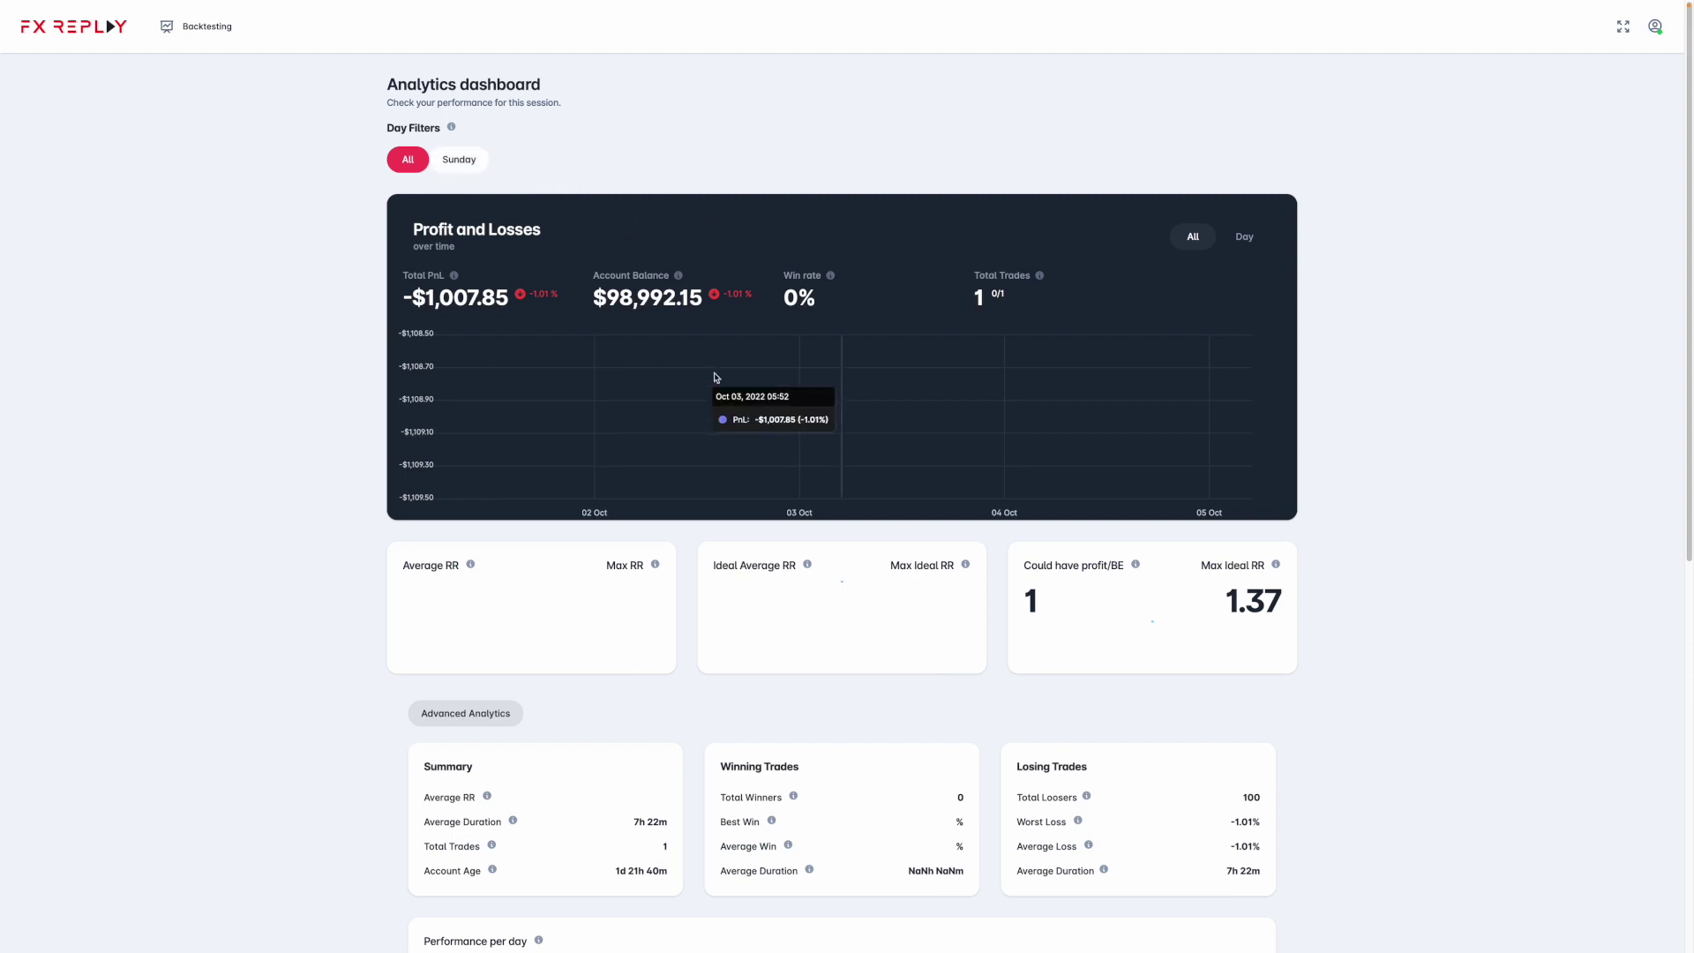
# Scroll through the GBPUSD analytics, reviewing the $98,992.15 balance and 1.37 max ideal RR
pyautogui.scroll(-1, 812, 587)
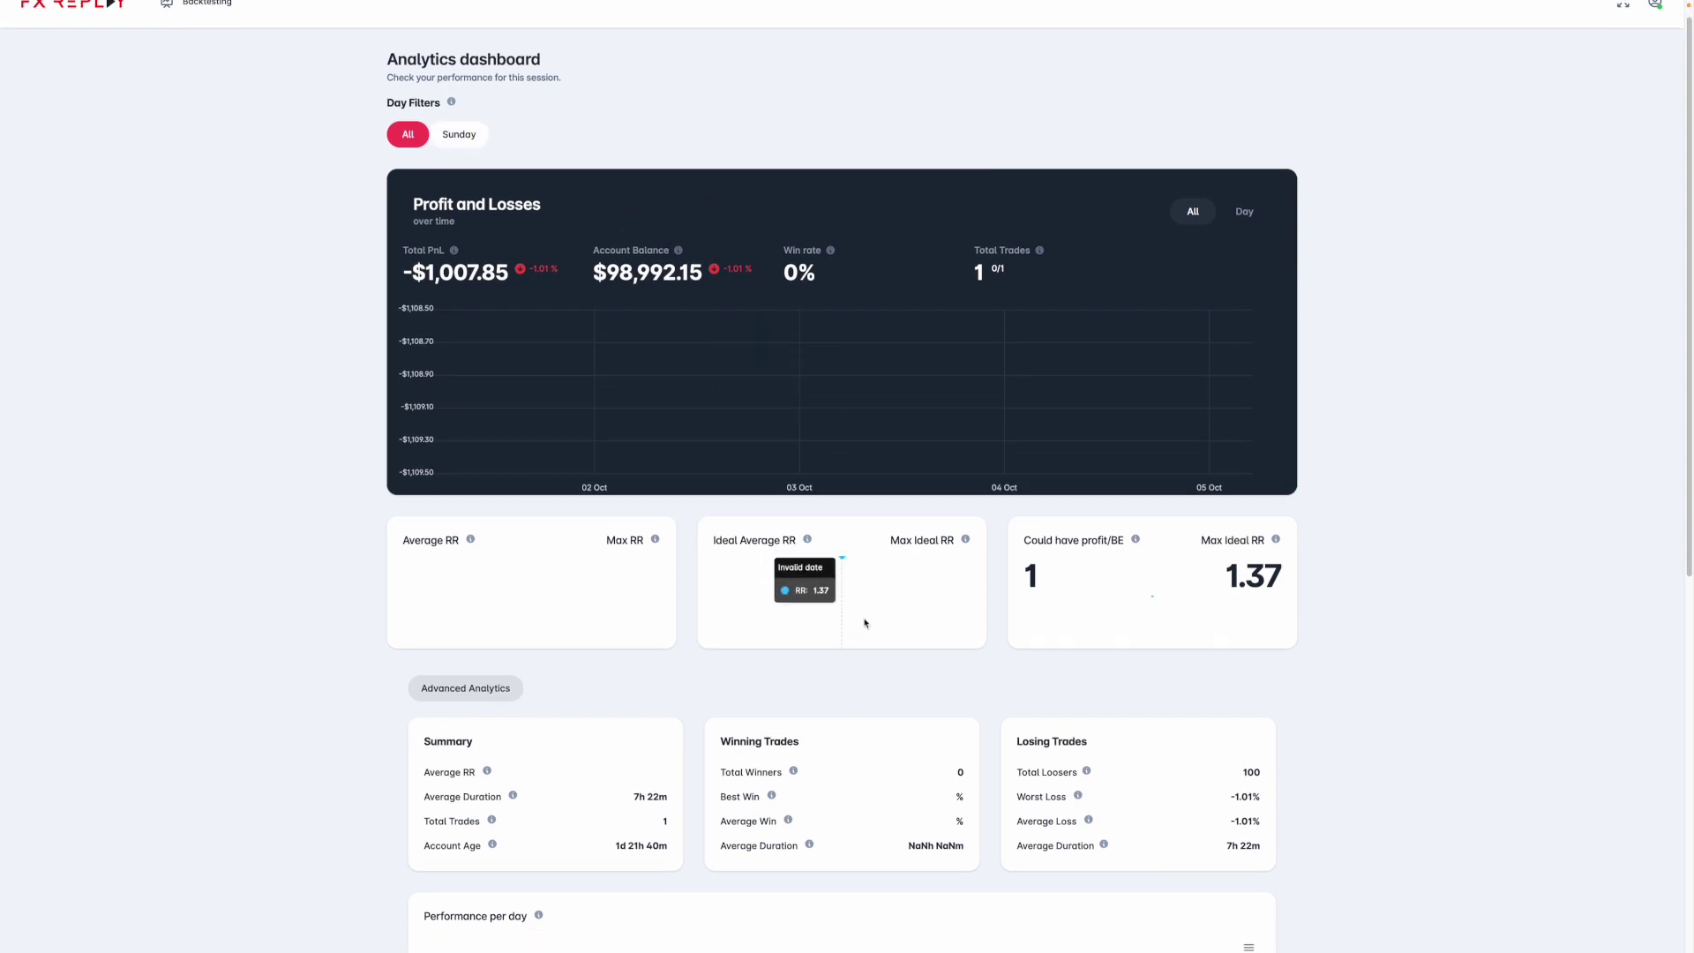
pyautogui.scroll(-5, 1131, 604)
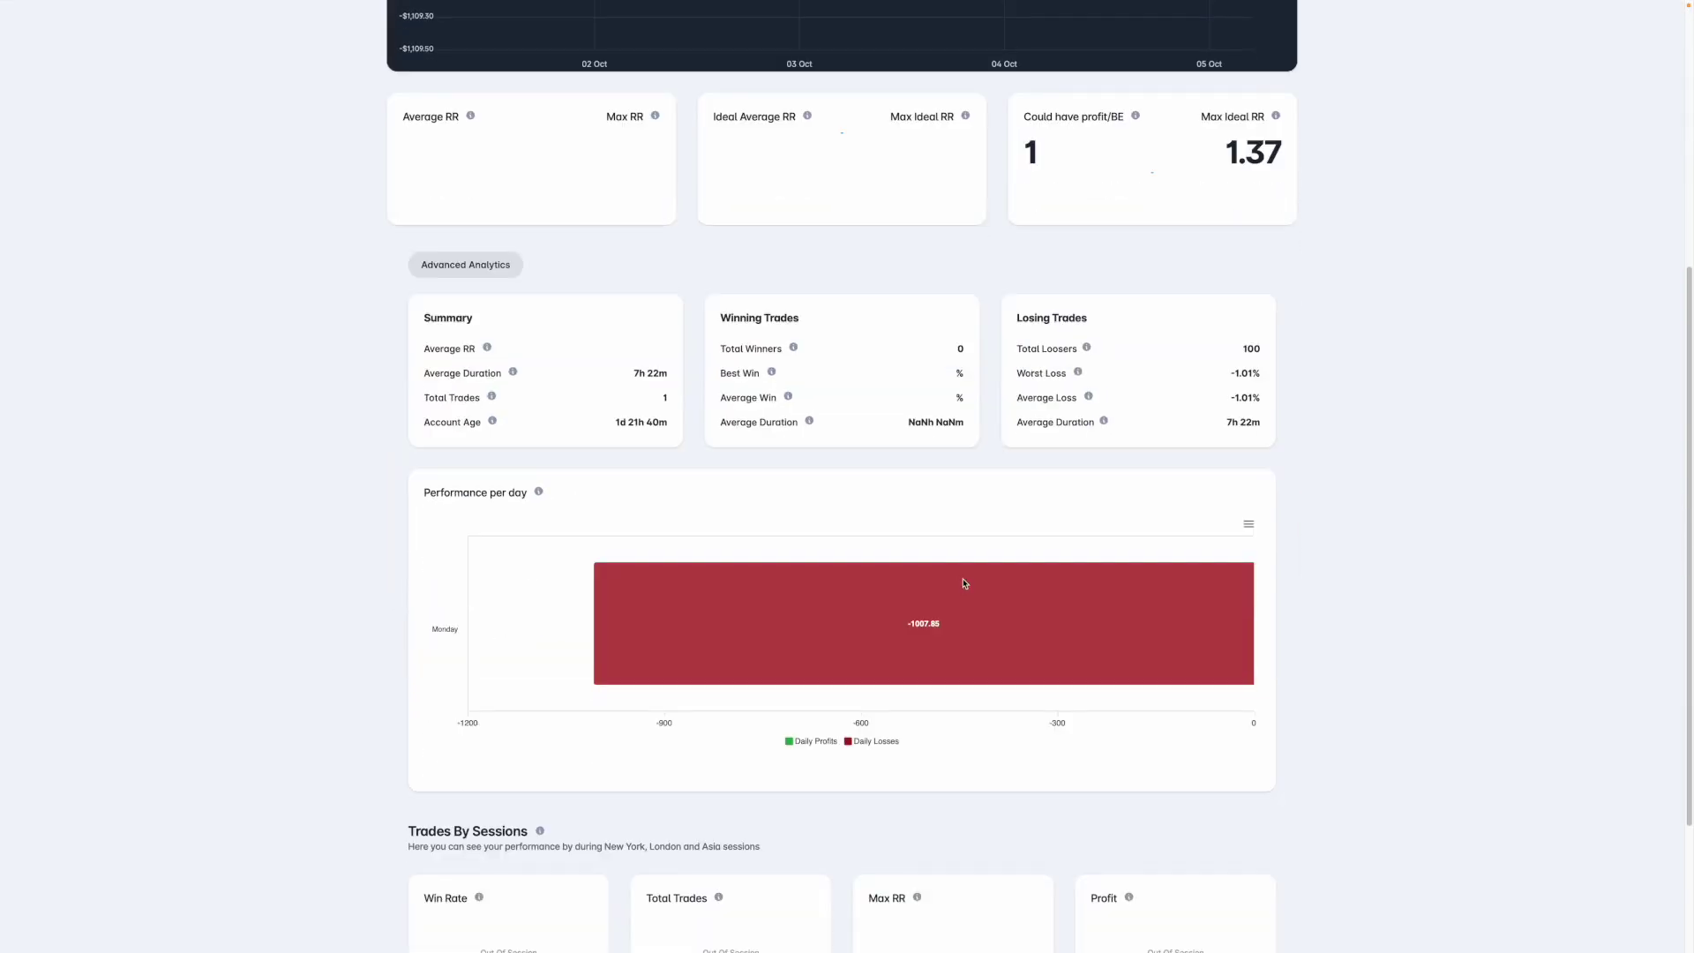
pyautogui.scroll(-2, 1197, 674)
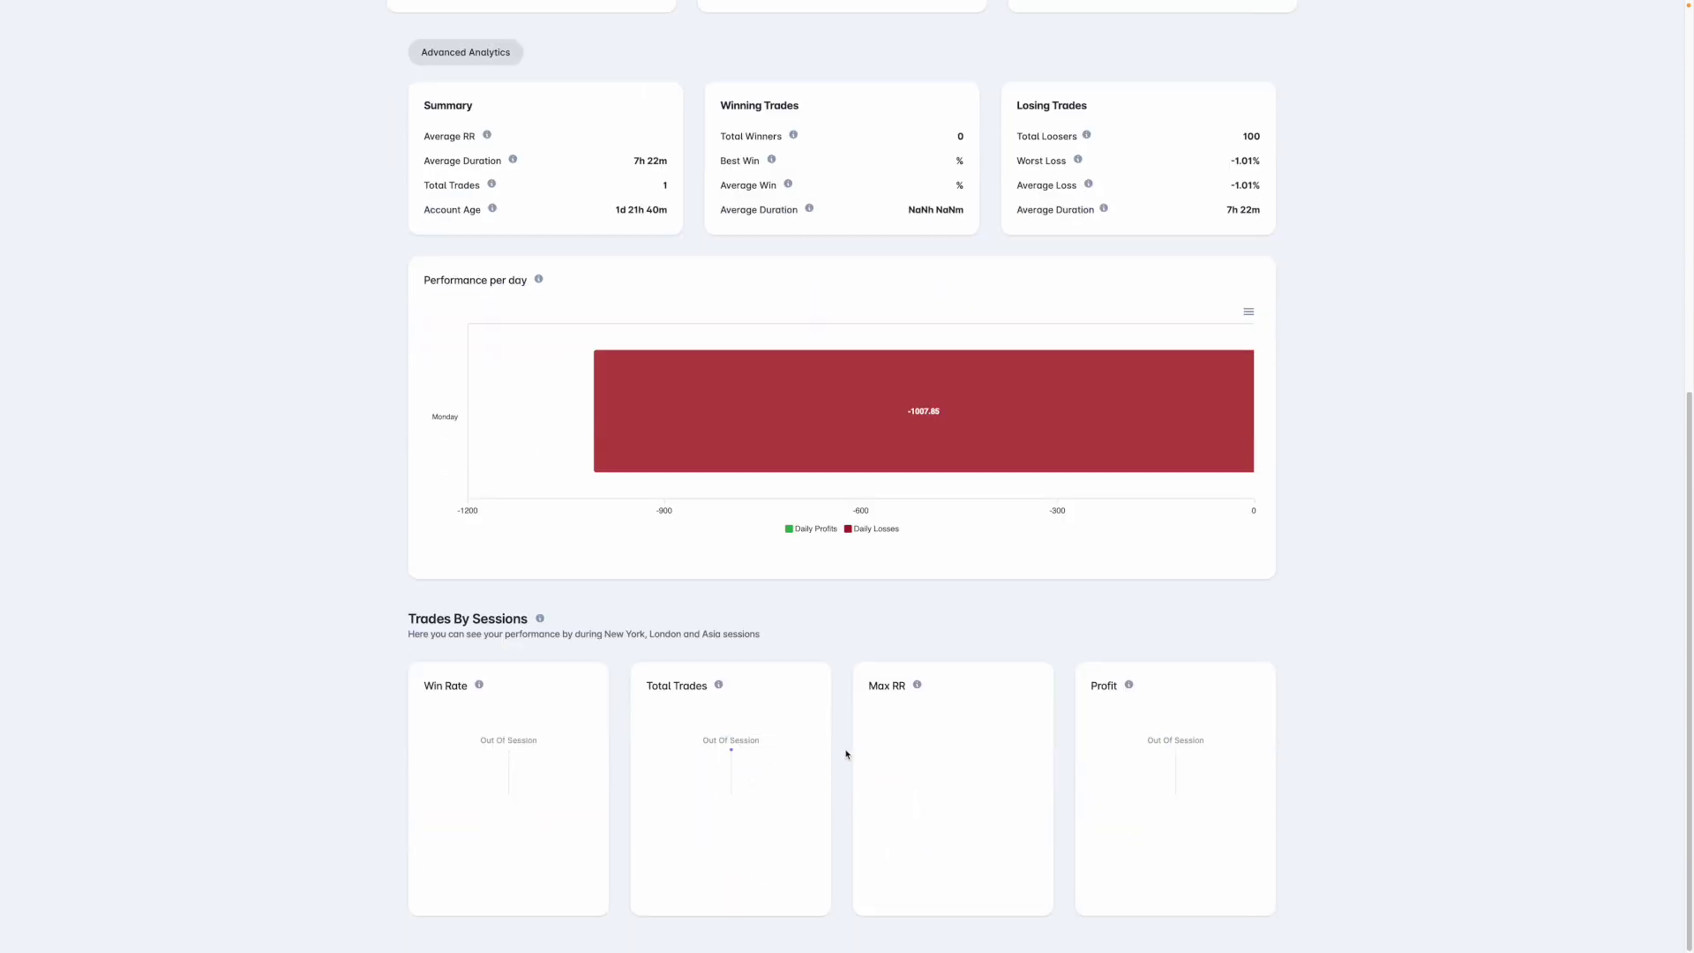
pyautogui.scroll(7, 894, 772)
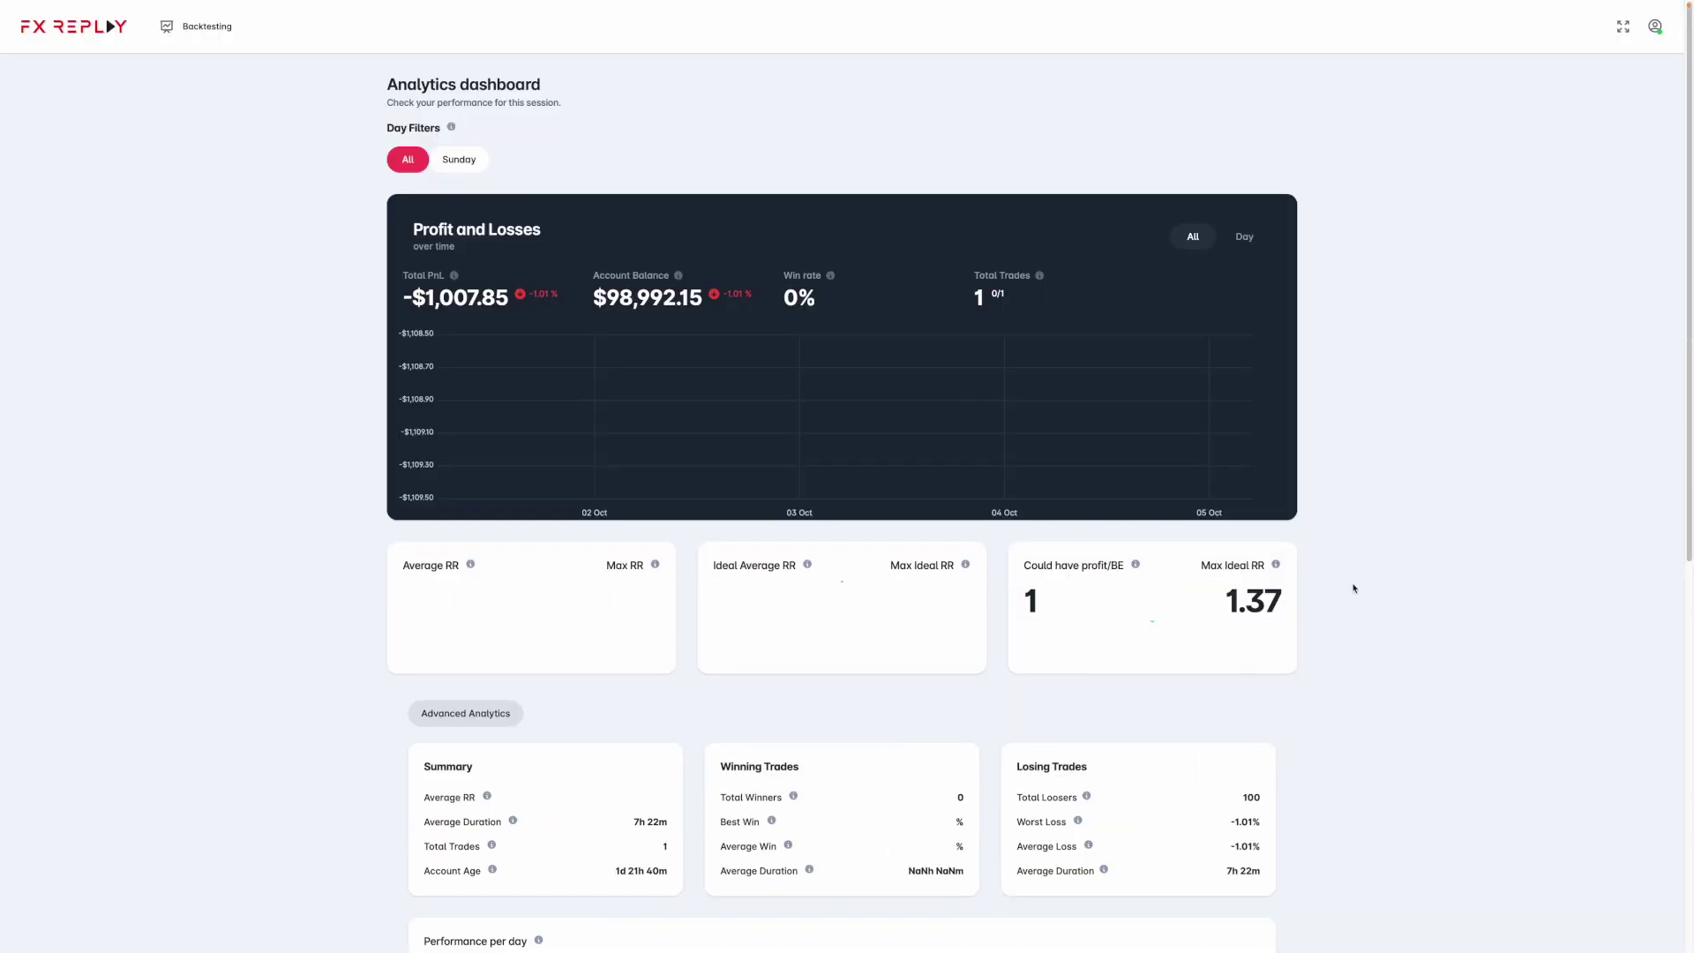
# Go back to the Backtesting sessions dashboard showing the 123 strategy at -1.01%
pyautogui.click(201, 37)
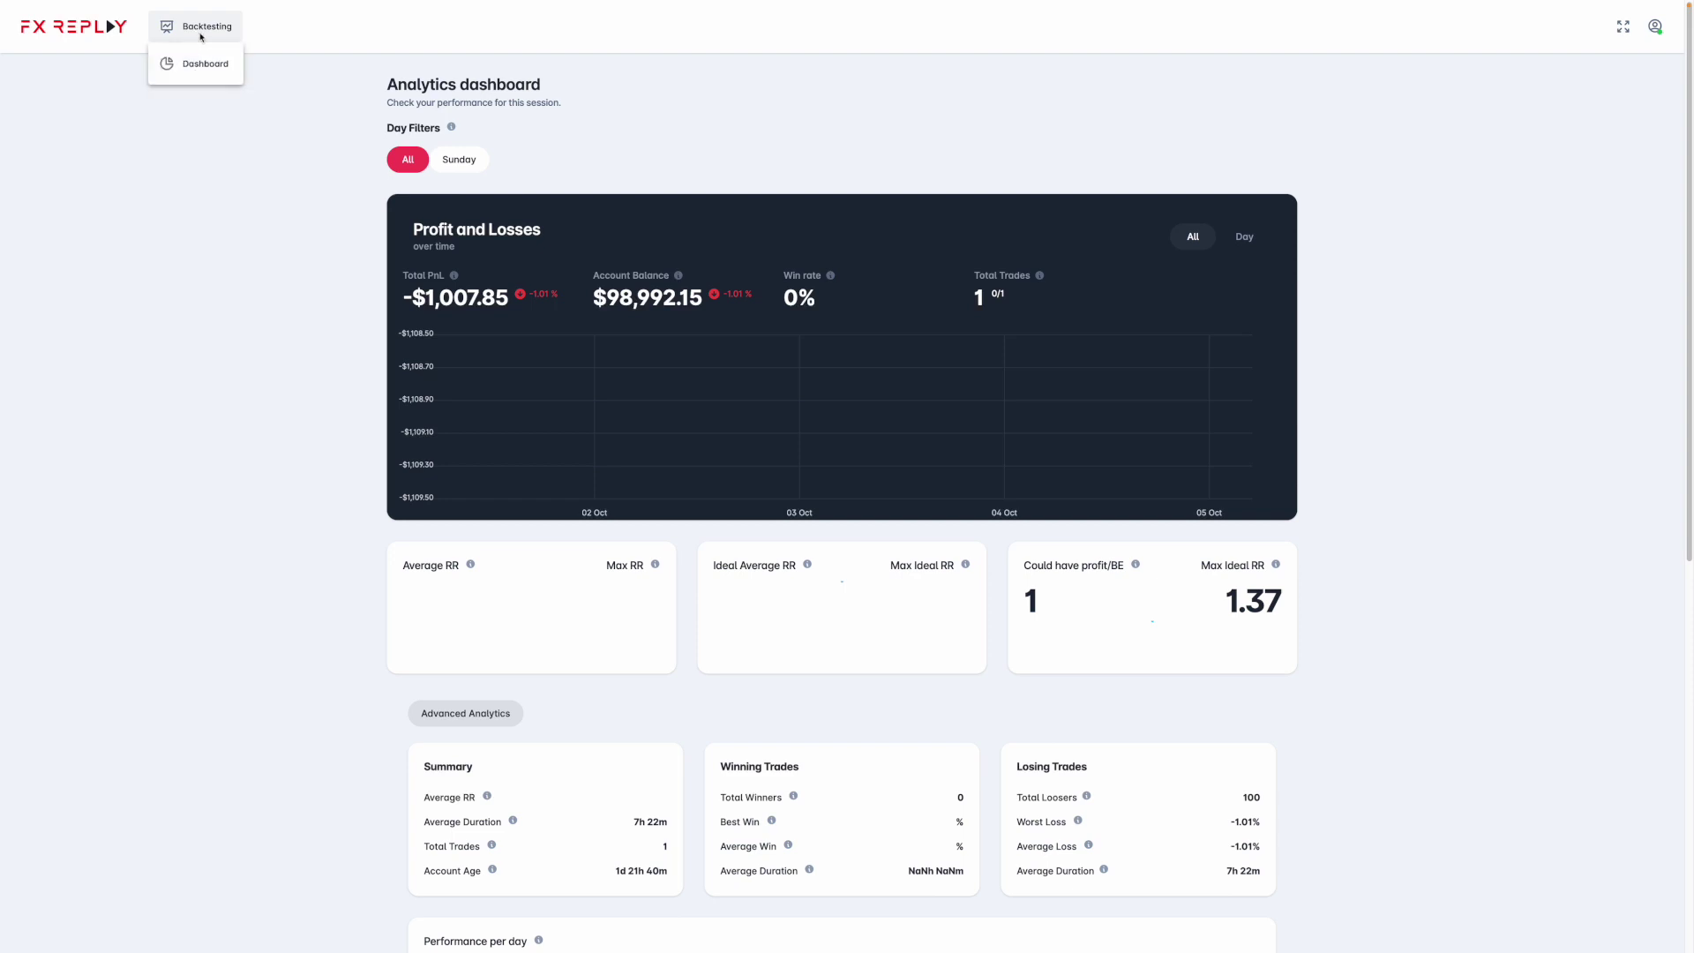
pyautogui.click(168, 36)
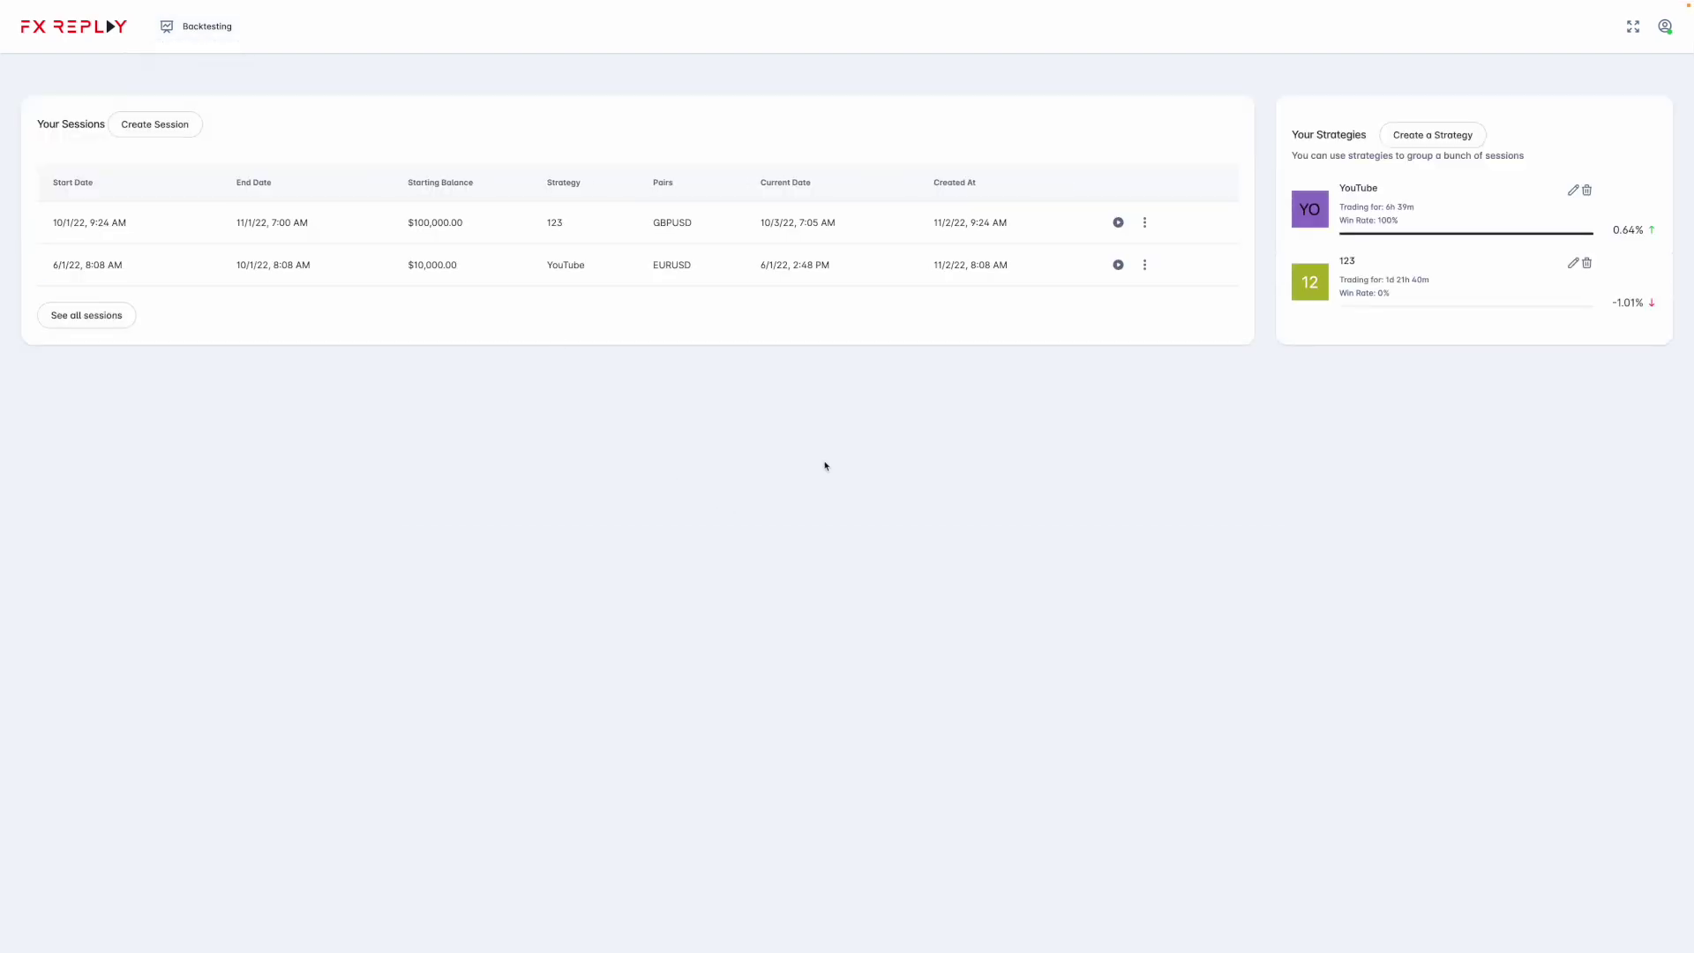